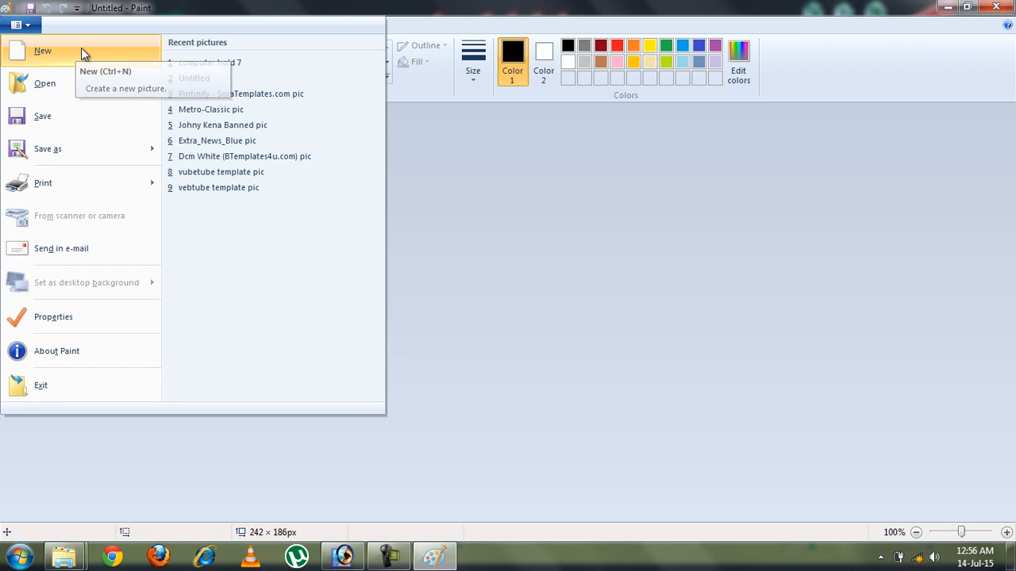
# Create a new 458 × 473 px picture and fill it black, then solid yellow
pyautogui.click(68, 57)
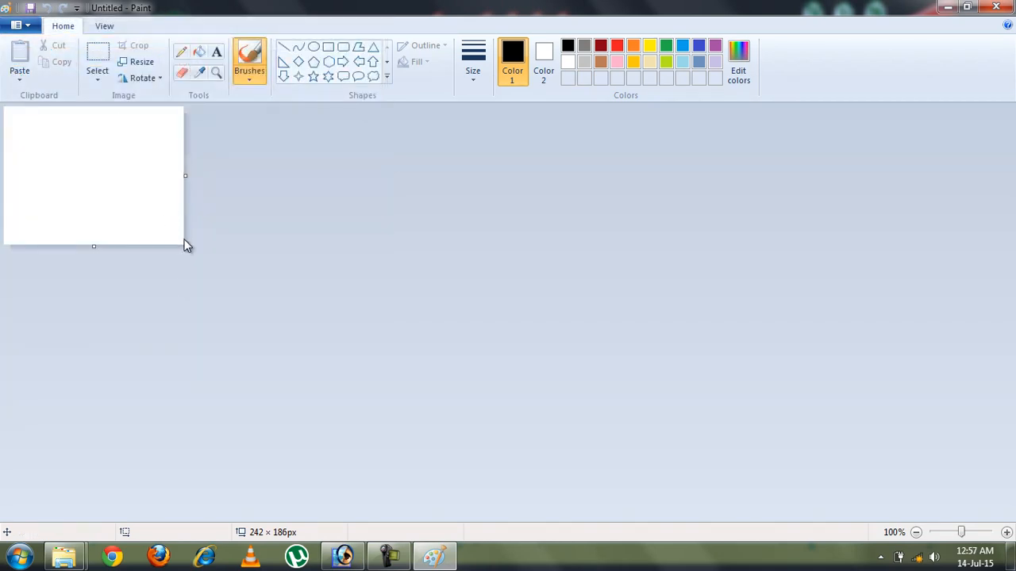
pyautogui.moveTo(183, 246); pyautogui.dragTo(345, 458)
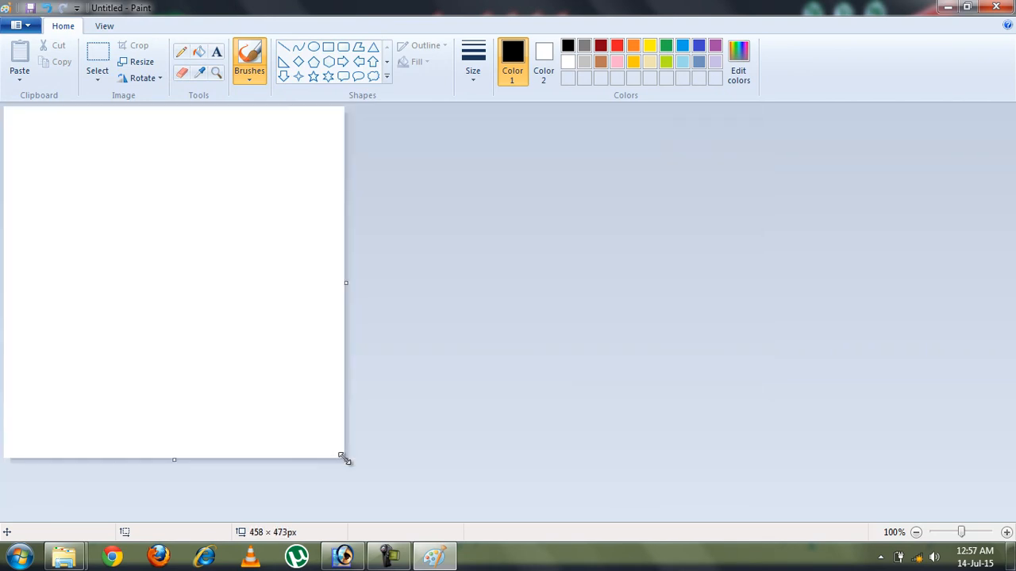
pyautogui.click(200, 52)
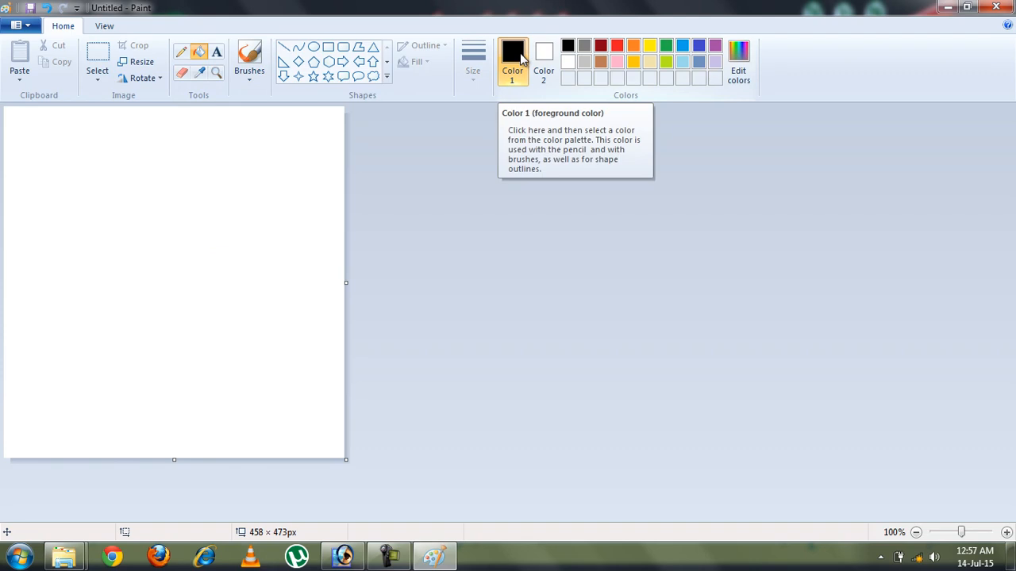
pyautogui.click(212, 215)
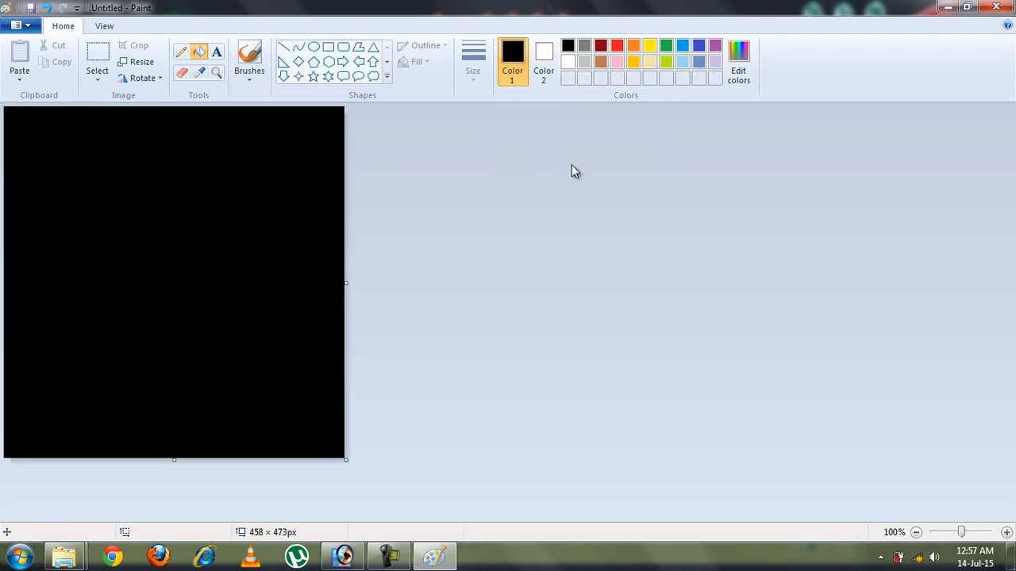
pyautogui.click(649, 46)
pyautogui.click(216, 264)
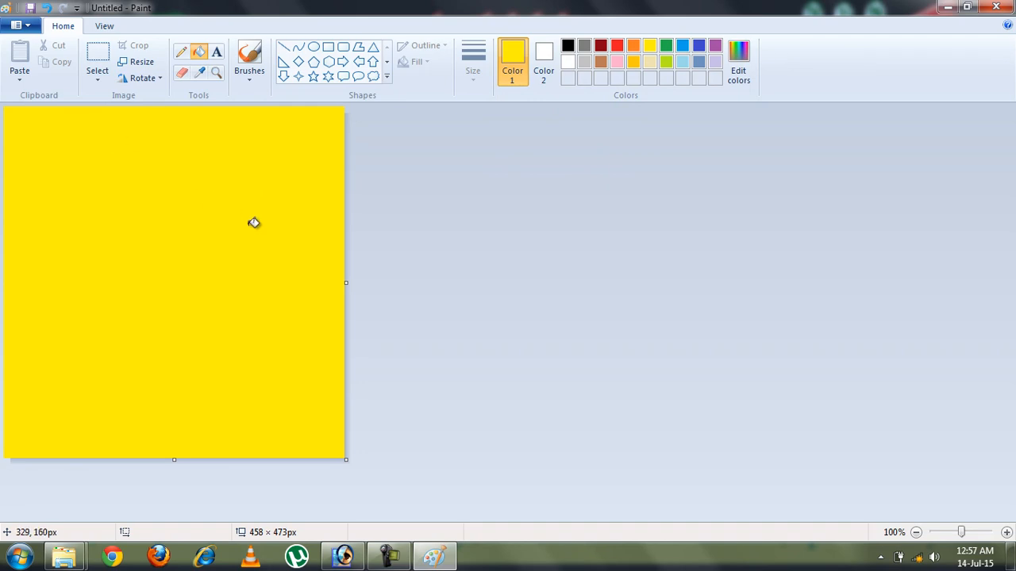
# Open the 'computer hold 7' picture without saving the untitled yellow canvas
pyautogui.click(16, 27)
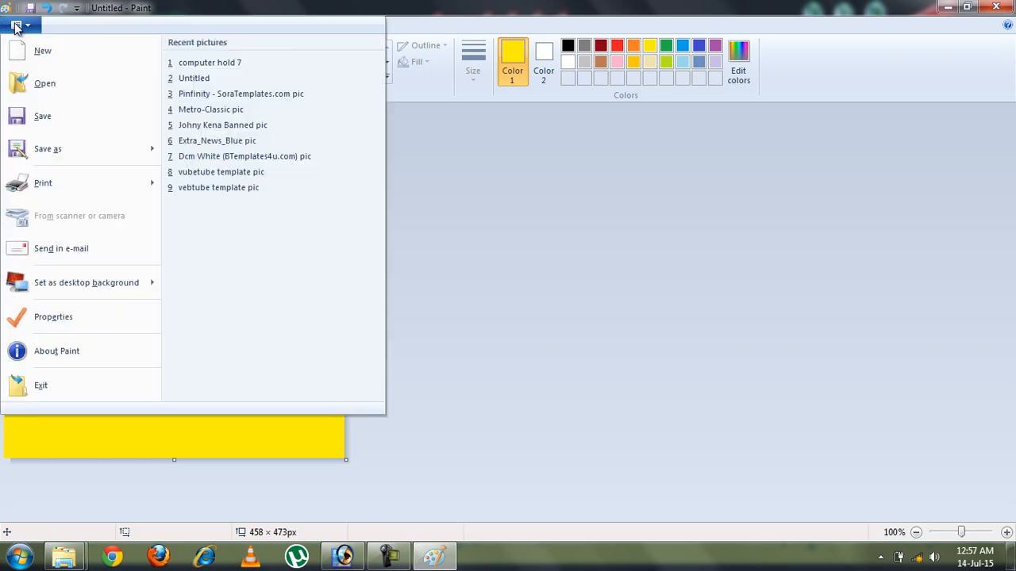
pyautogui.click(68, 91)
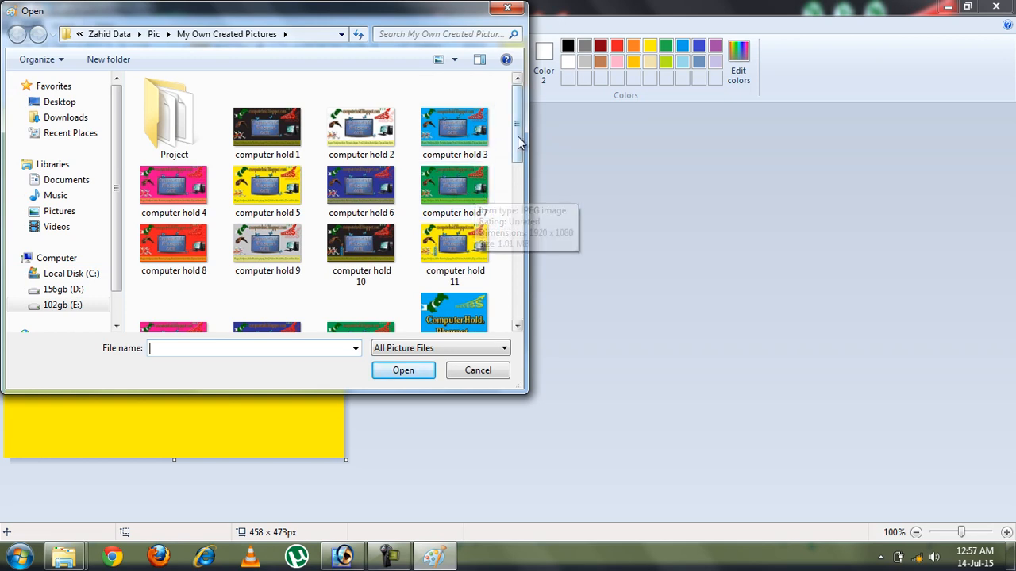
pyautogui.moveTo(517, 142)
pyautogui.mouseDown()
pyautogui.moveTo(516, 246)
pyautogui.moveTo(509, 141)
pyautogui.mouseUp()
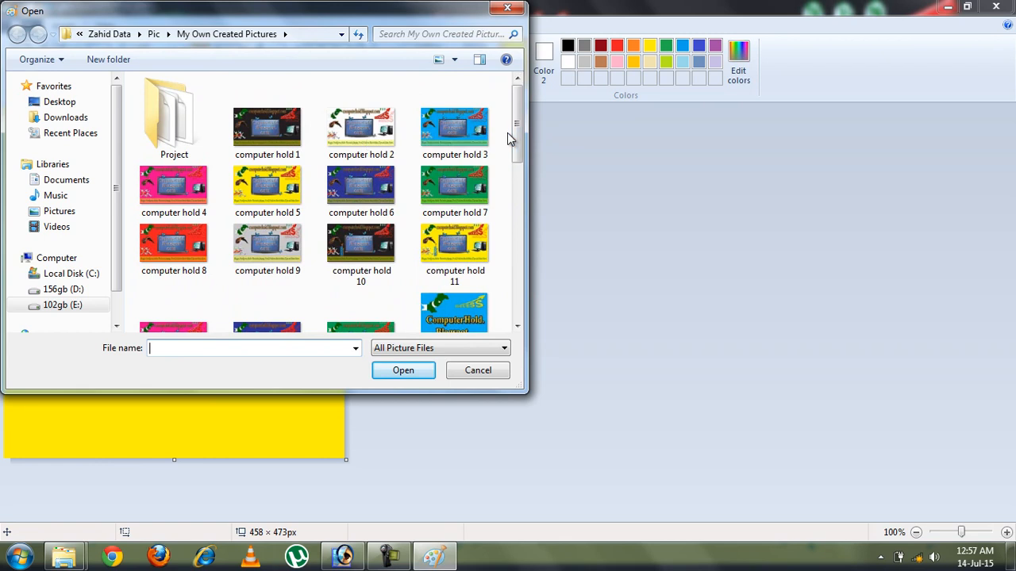
pyautogui.click(456, 189)
pyautogui.doubleClick(455, 189)
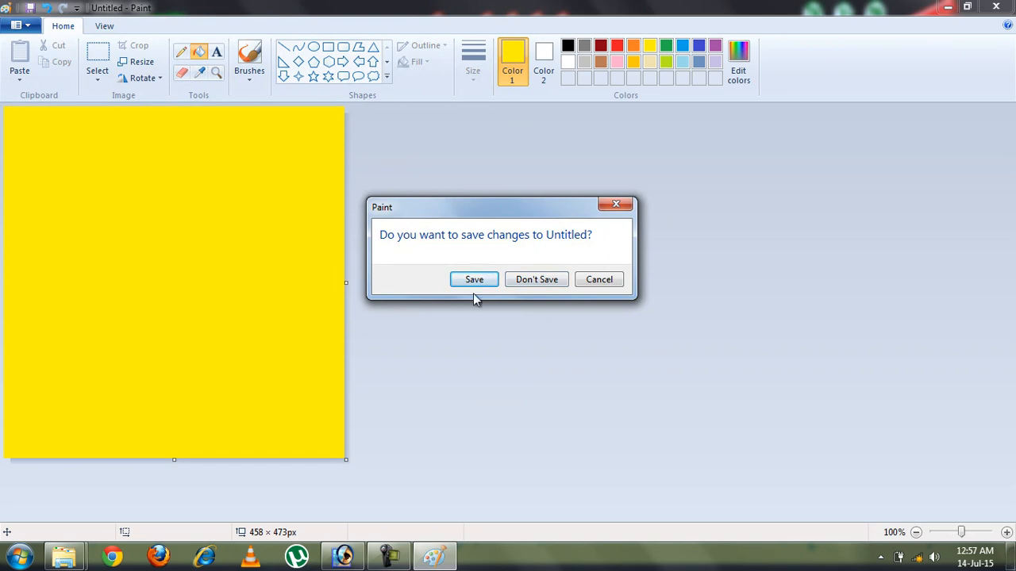
pyautogui.click(548, 281)
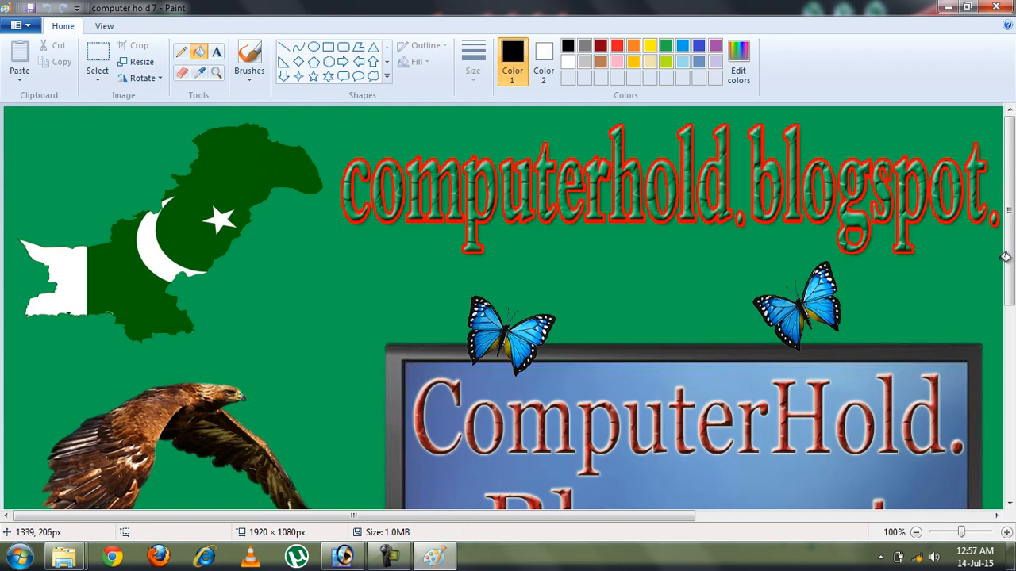
# Zoom the banner out to 12.5%, then back in to 50%
pyautogui.moveTo(1006, 262); pyautogui.dragTo(1011, 488)
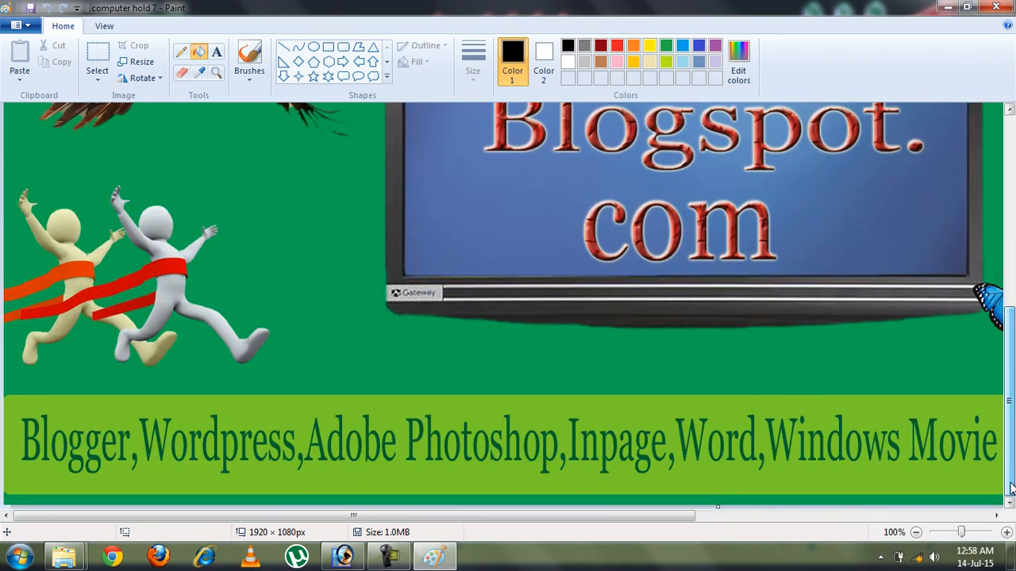
pyautogui.moveTo(655, 519); pyautogui.dragTo(564, 544)
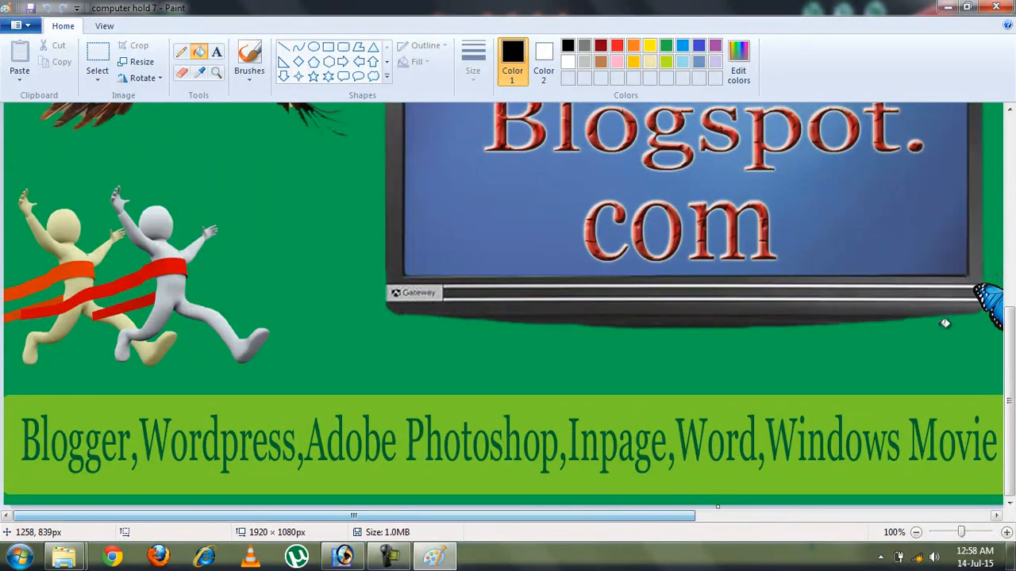
pyautogui.moveTo(1009, 370); pyautogui.dragTo(1012, 147)
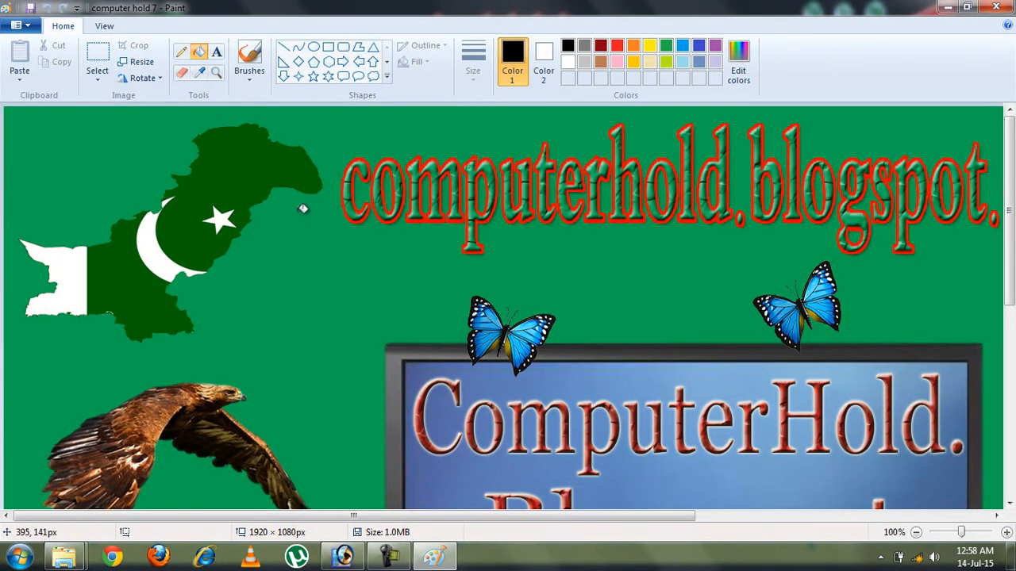
pyautogui.click(101, 26)
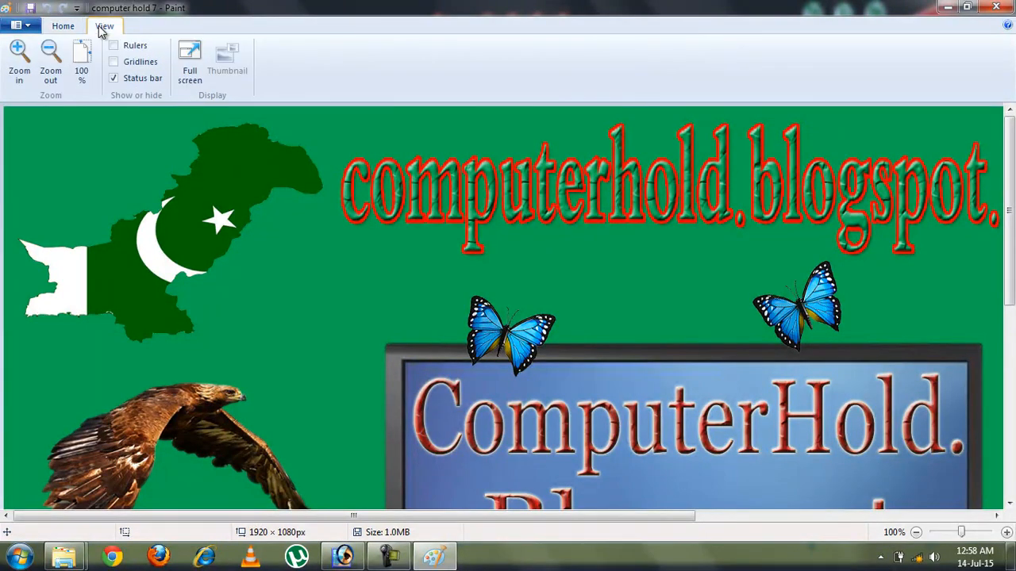
pyautogui.click(50, 69)
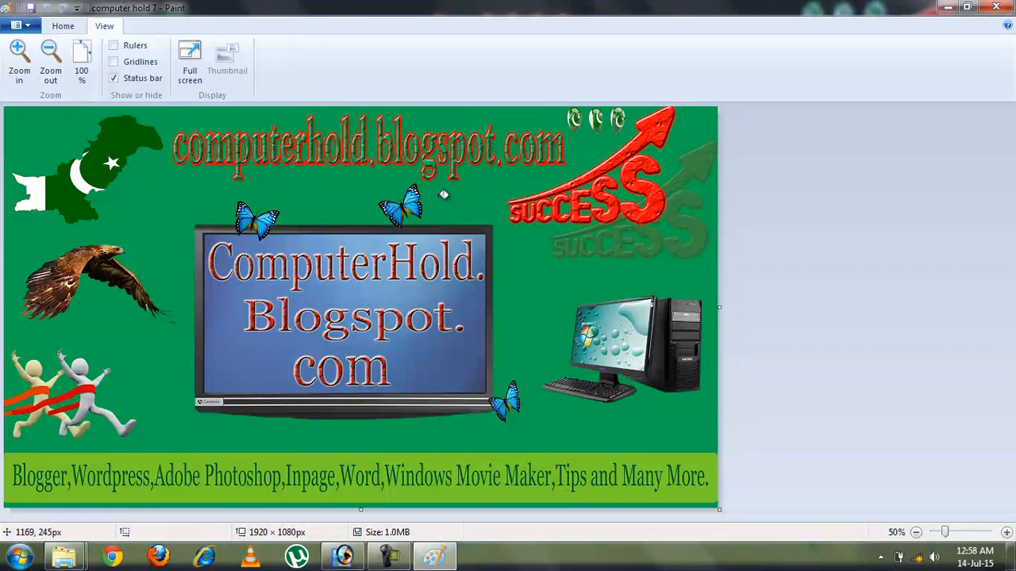
pyautogui.click(50, 72)
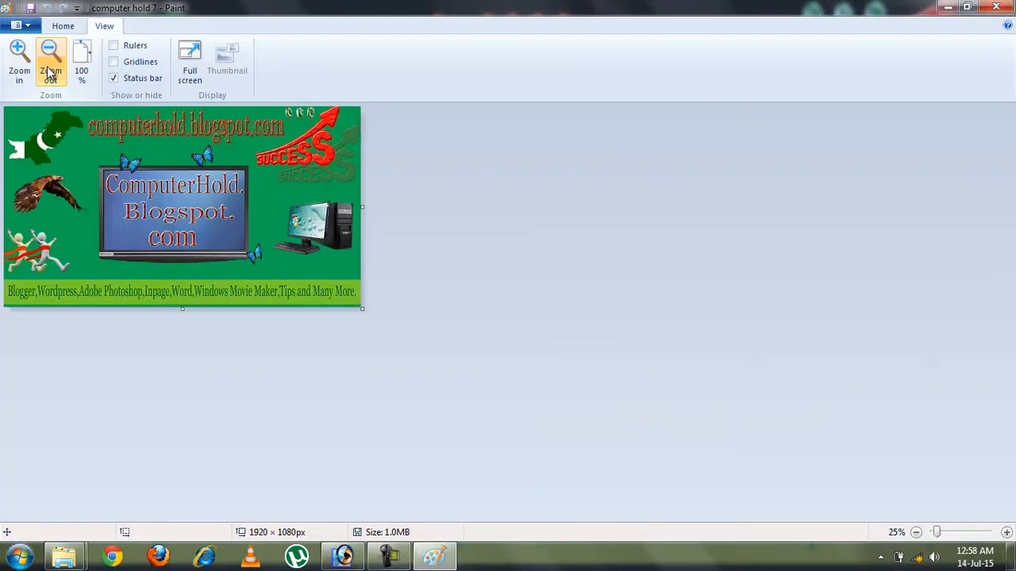
pyautogui.click(50, 71)
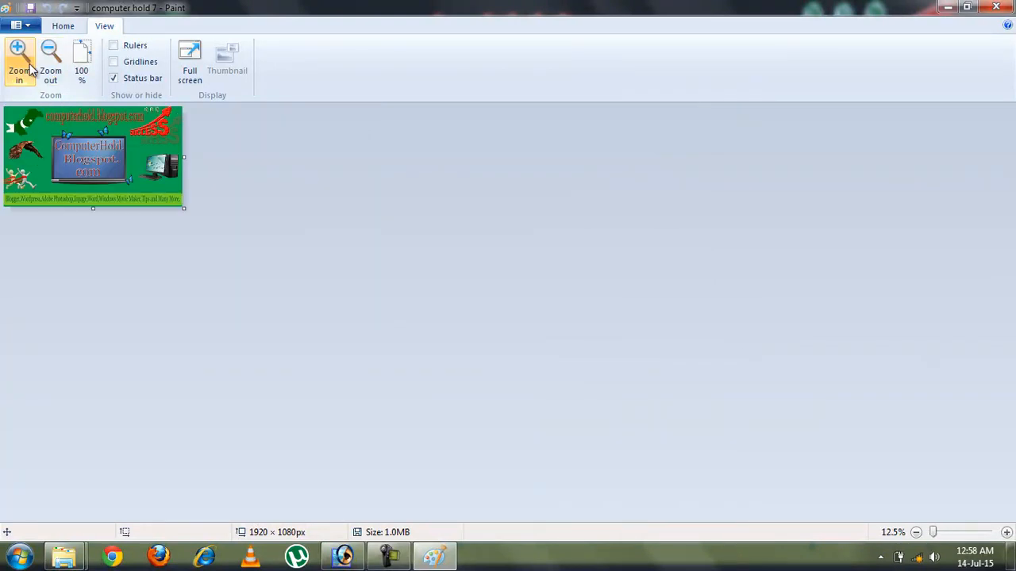
pyautogui.click(28, 70)
pyautogui.click(28, 70)
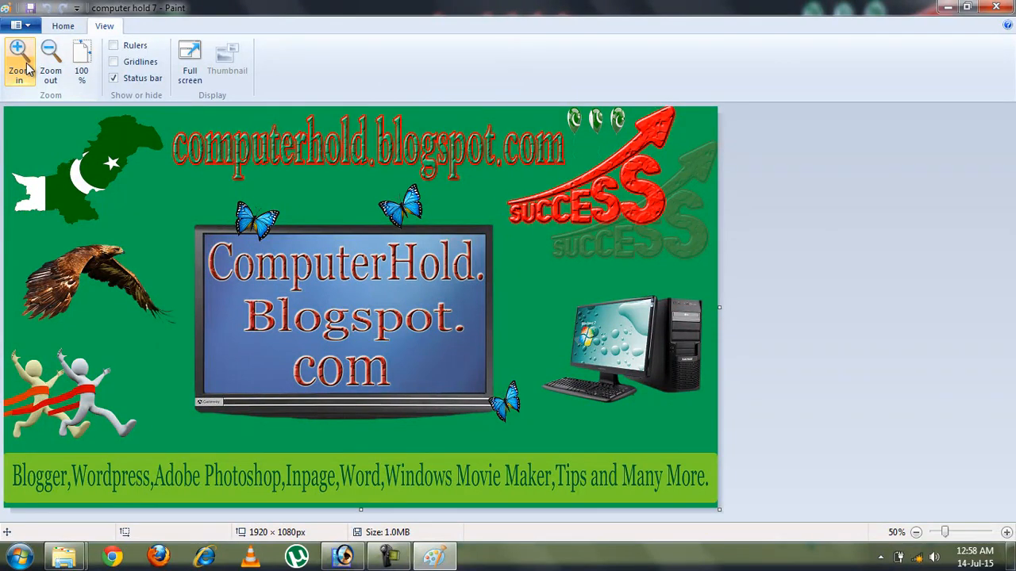
# Toggle rulers and gridlines on and off, then preview the banner full screen and exit
pyautogui.click(114, 46)
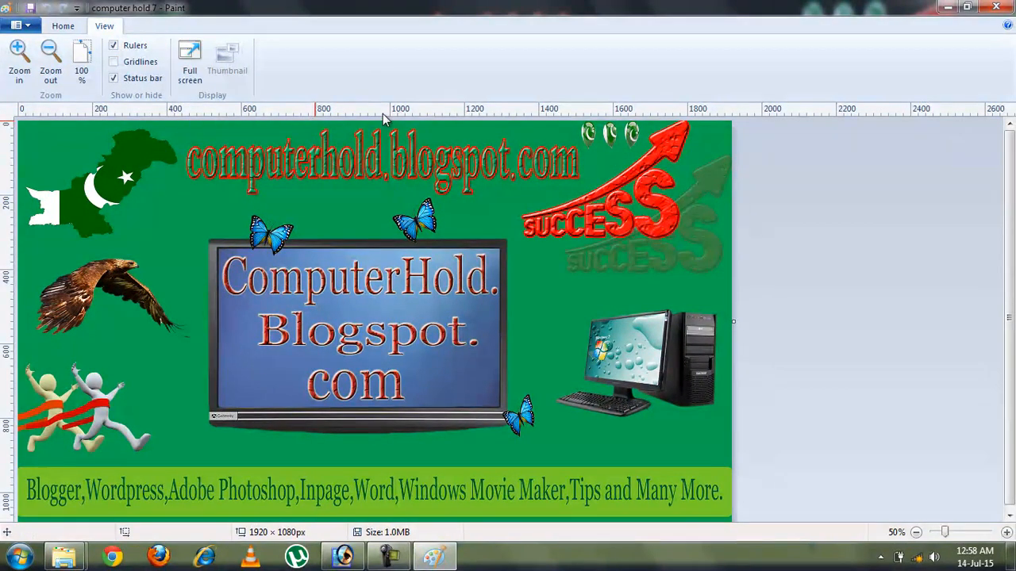
pyautogui.click(114, 64)
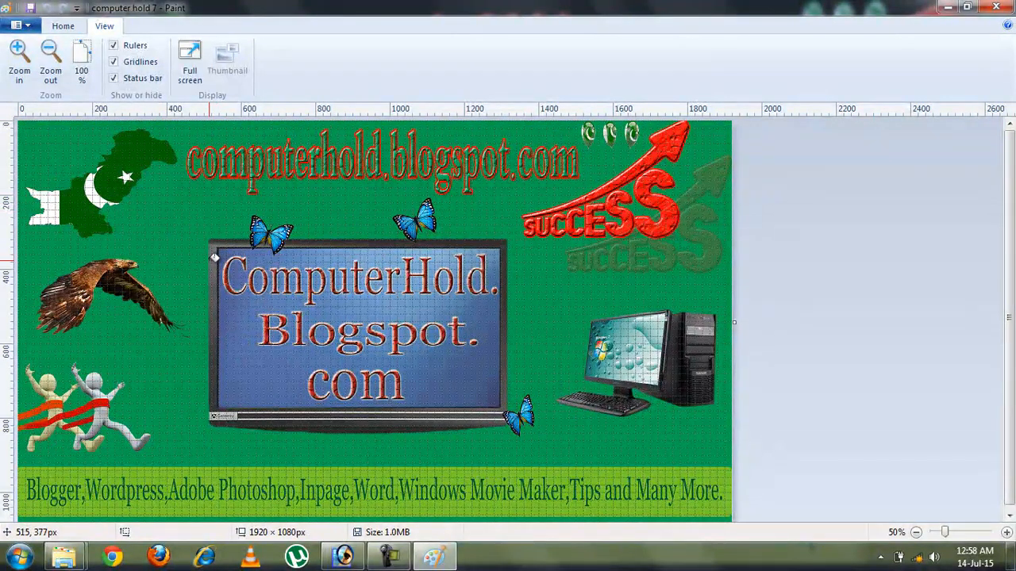
pyautogui.click(114, 61)
pyautogui.click(113, 45)
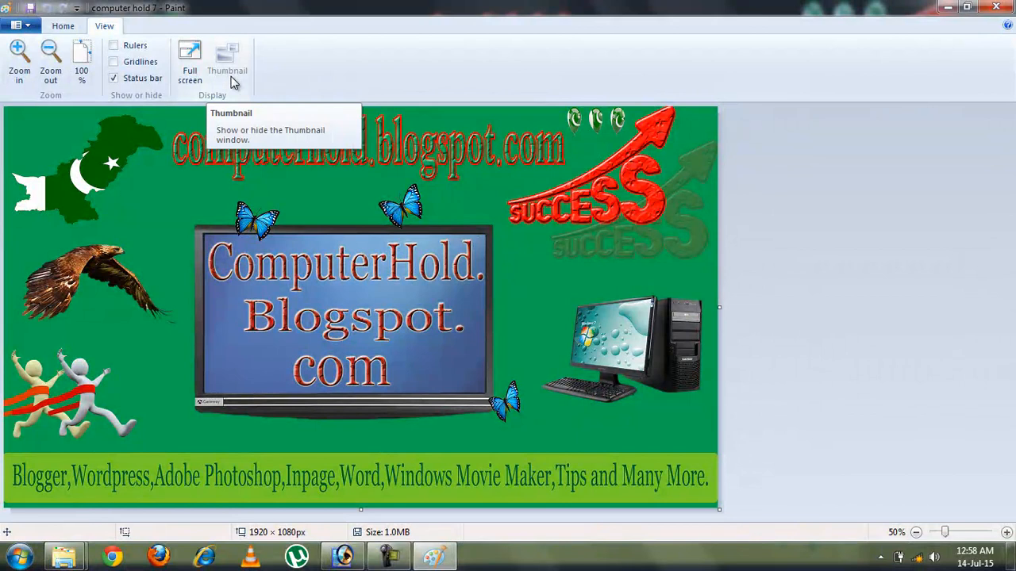
pyautogui.click(191, 67)
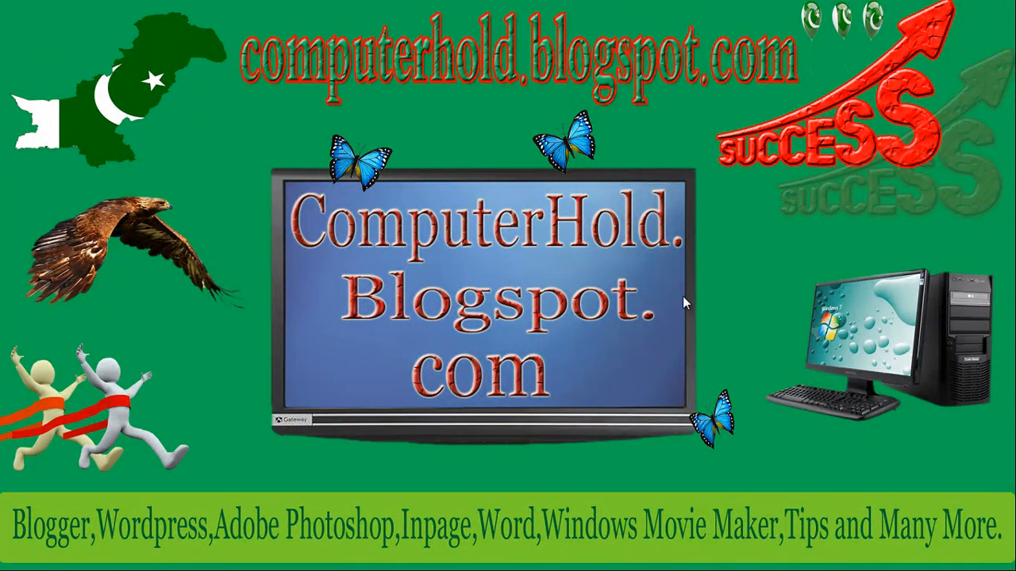
pyautogui.click(563, 276)
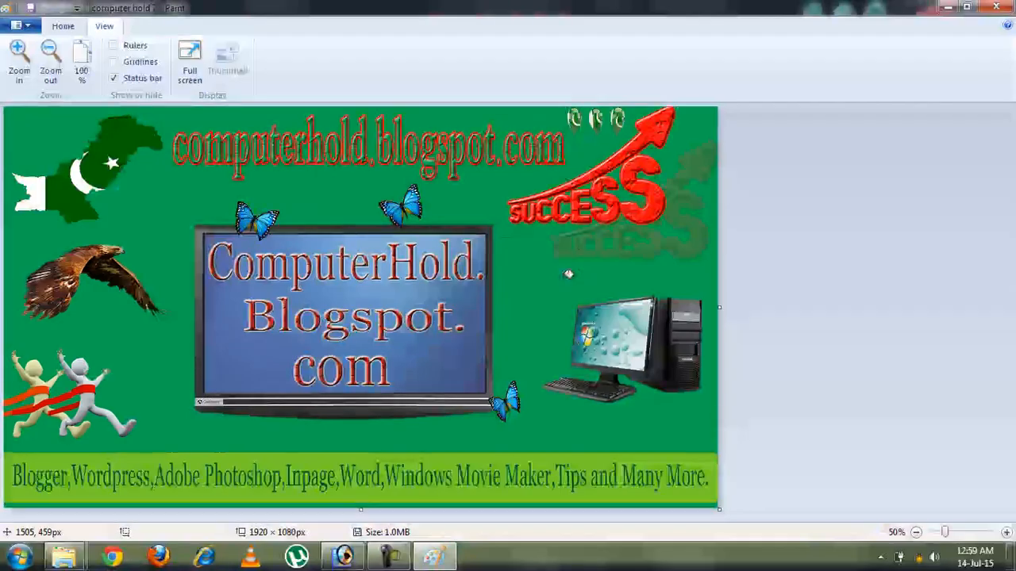
# Rectangle-select the computerhold.blogspot.com heading and drag it down over the monitor
pyautogui.click(67, 26)
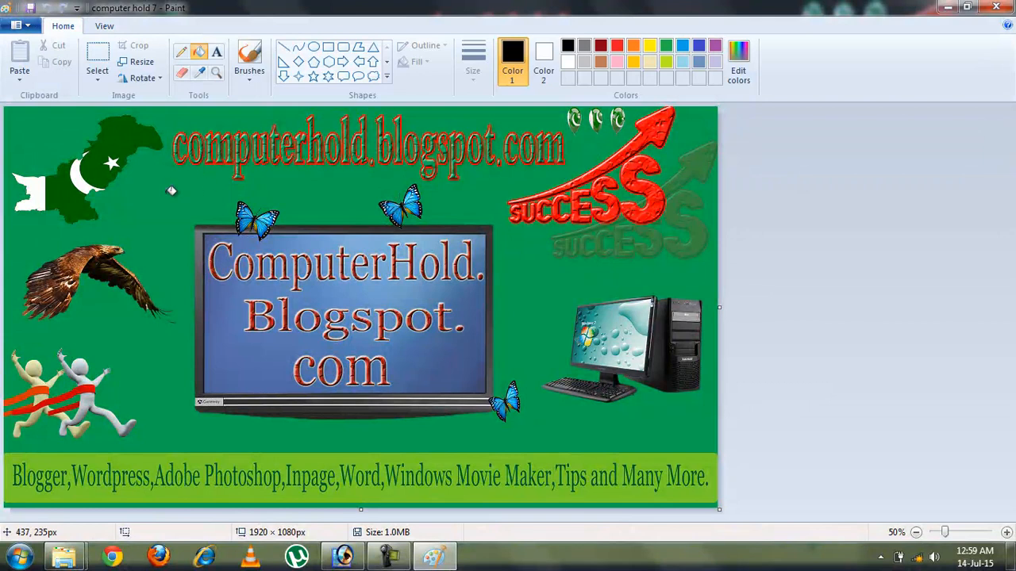
pyautogui.click(96, 76)
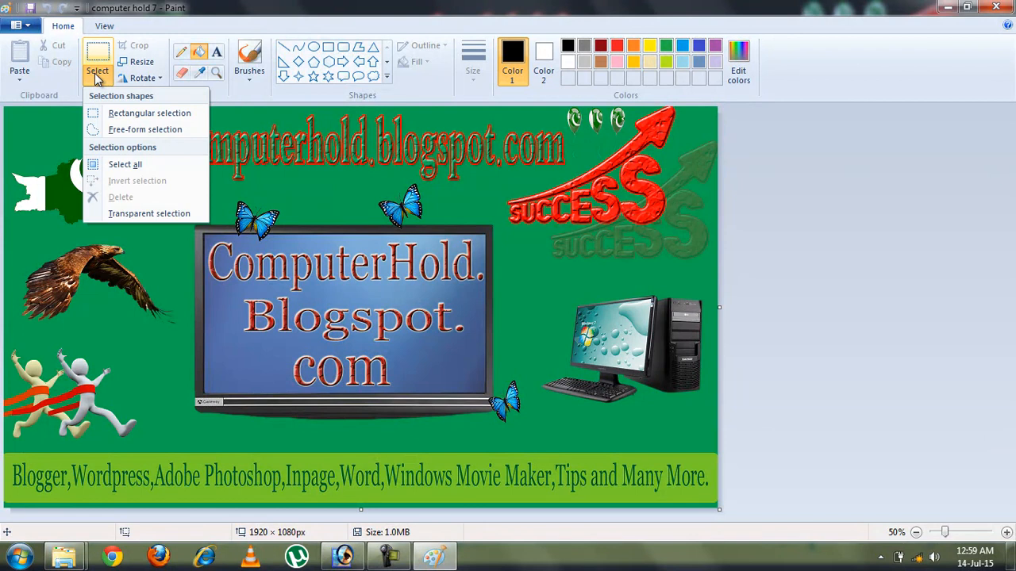
pyautogui.click(119, 119)
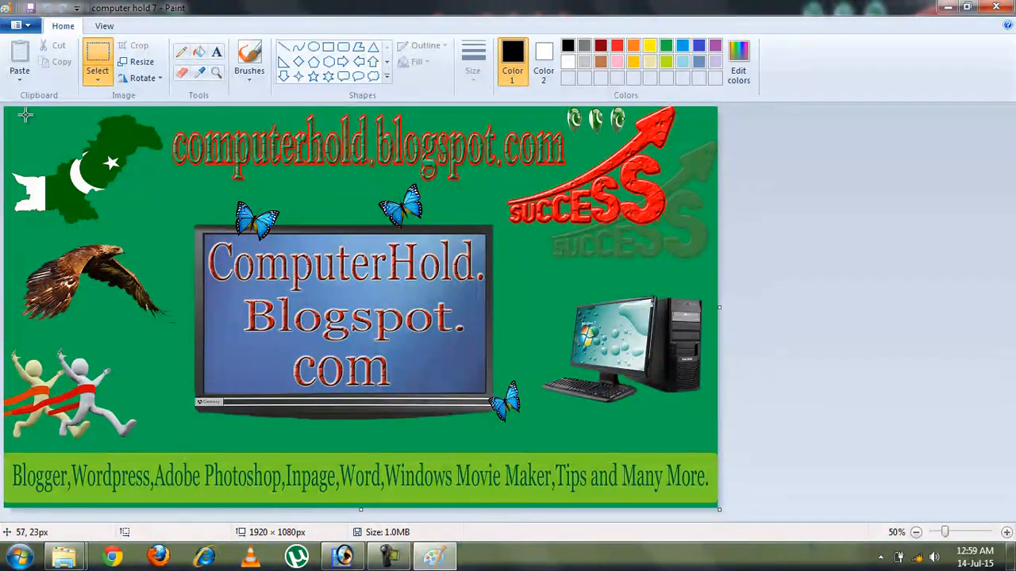
pyautogui.moveTo(165, 118); pyautogui.dragTo(582, 200)
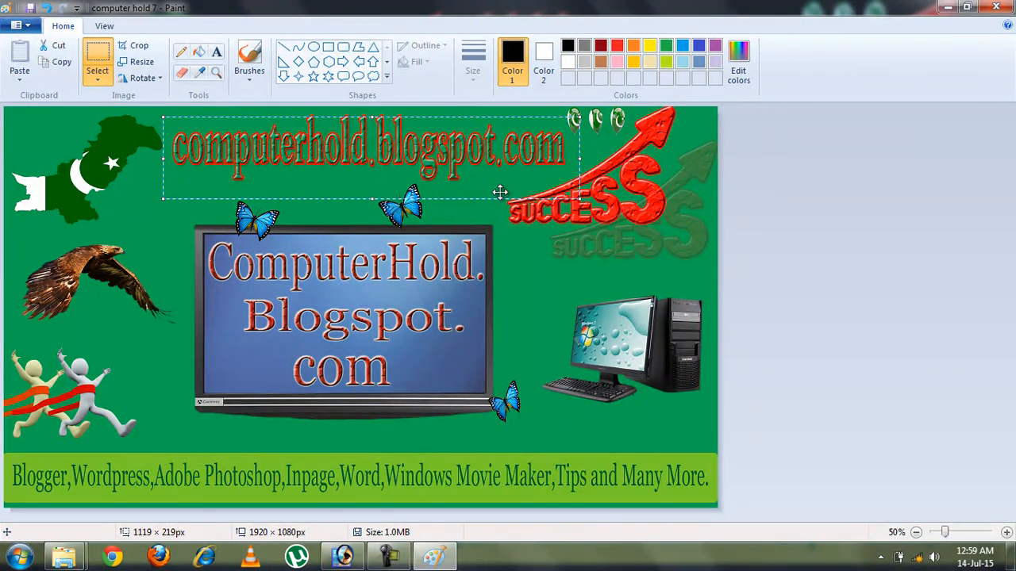
pyautogui.moveTo(349, 149); pyautogui.dragTo(396, 280)
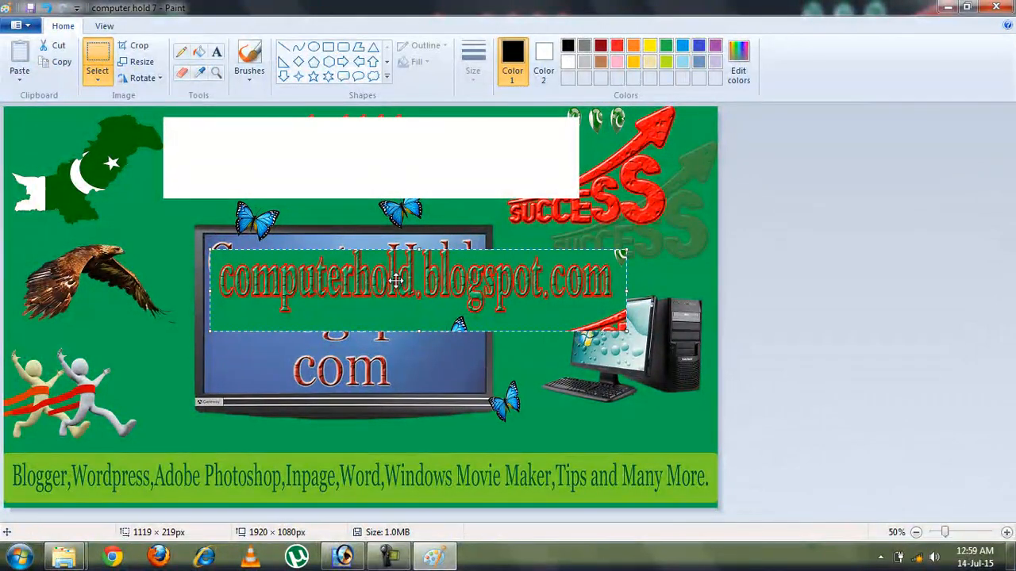
# Undo the move so the heading returns to the top of the banner
pyautogui.click(106, 77)
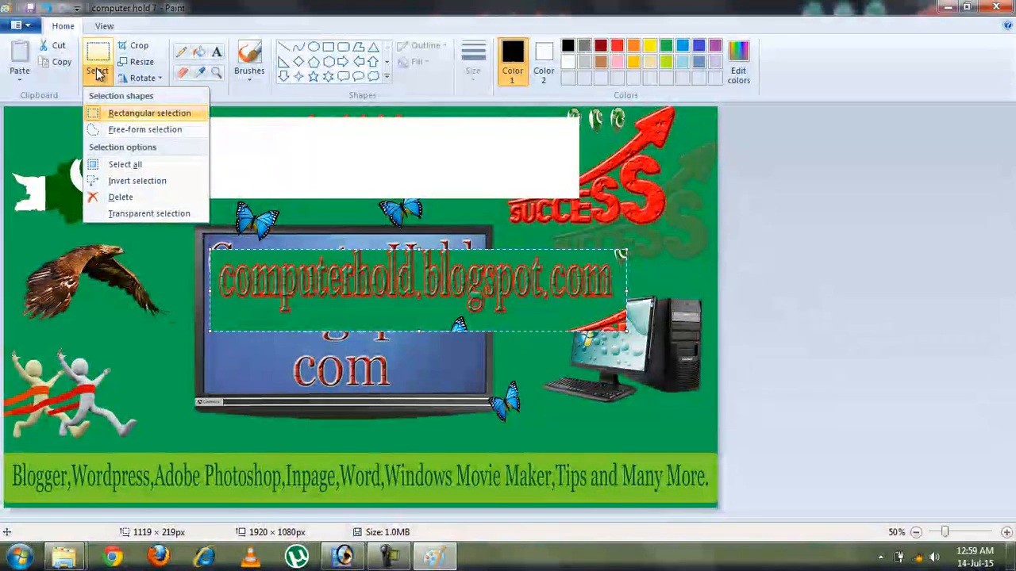
pyautogui.click(135, 115)
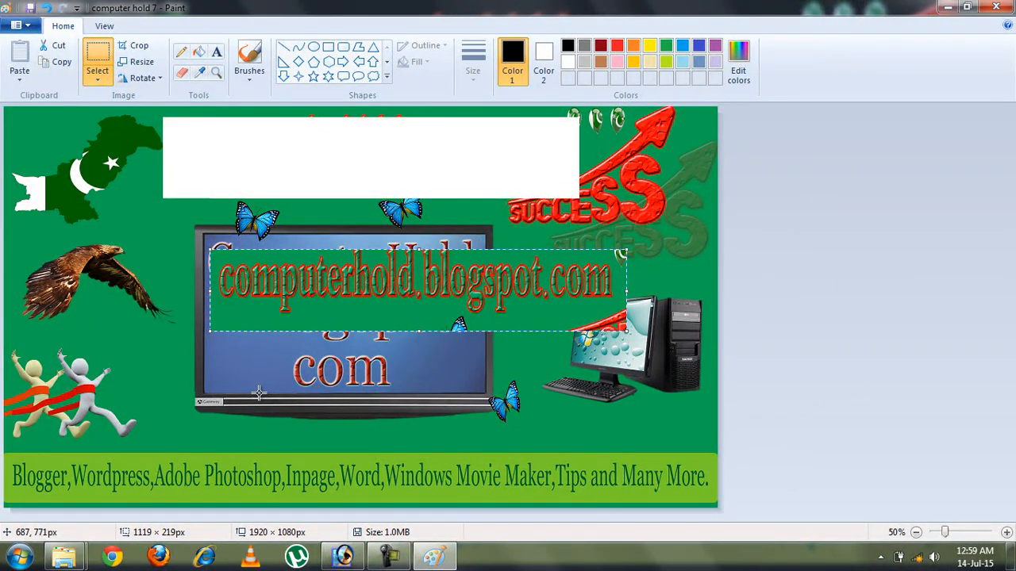
pyautogui.hotkey('ctrl', 'z')
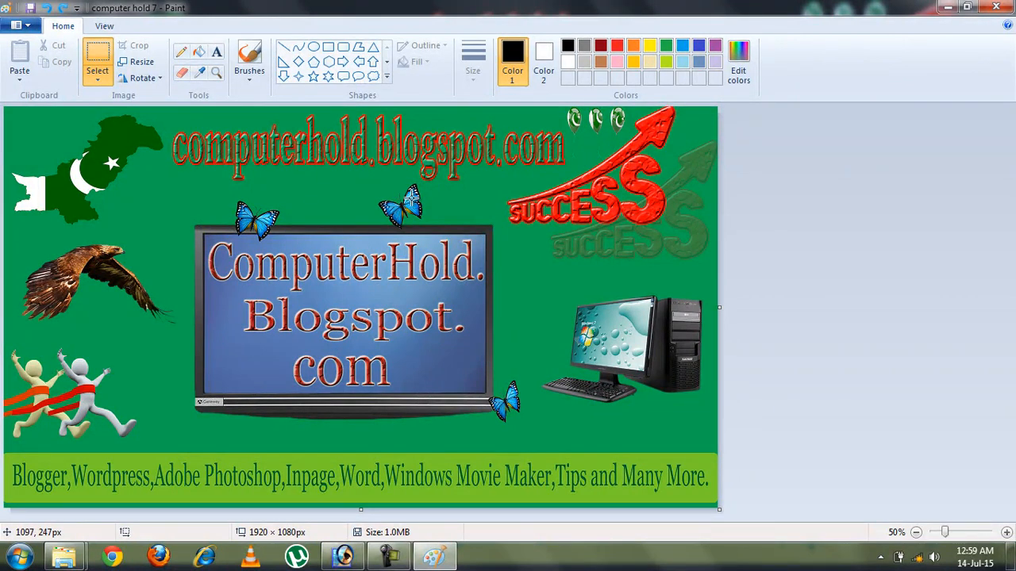
pyautogui.click(94, 73)
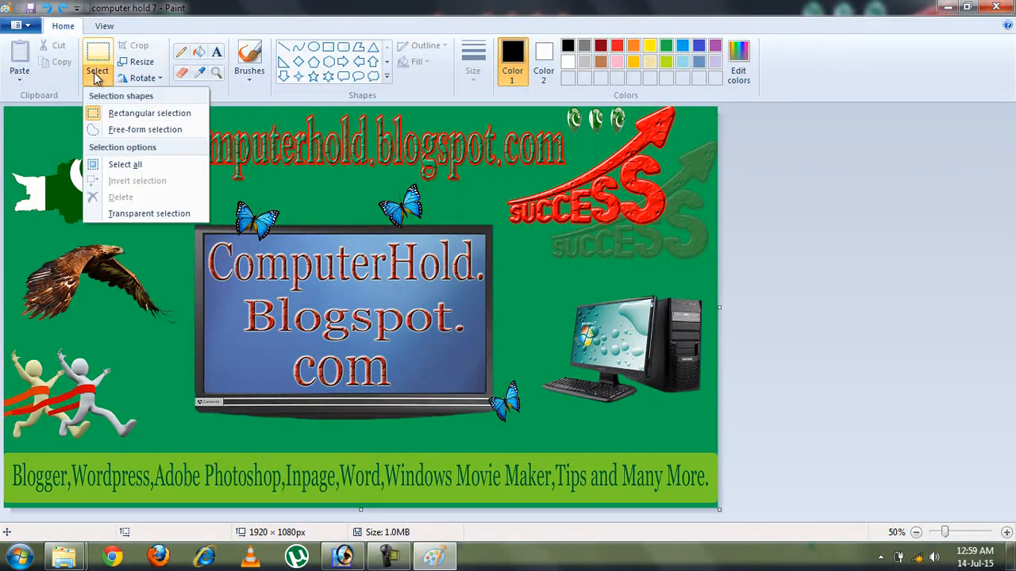
pyautogui.click(123, 132)
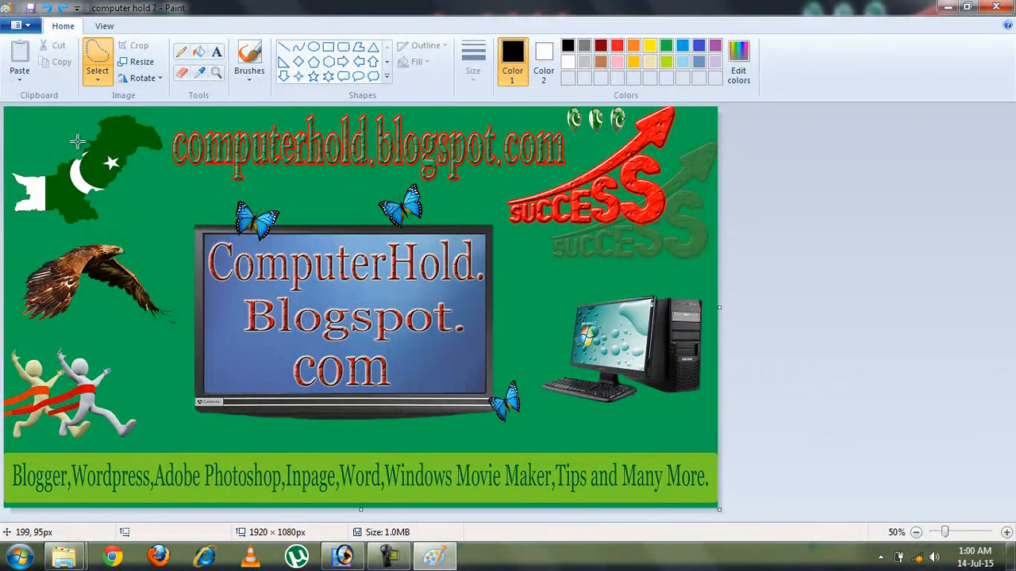
pyautogui.moveTo(82, 143)
pyautogui.mouseDown()
pyautogui.moveTo(127, 113)
pyautogui.moveTo(166, 136)
pyautogui.moveTo(160, 156)
pyautogui.moveTo(142, 154)
pyautogui.moveTo(112, 191)
pyautogui.moveTo(88, 197)
pyautogui.moveTo(88, 227)
pyautogui.mouseUp()
pyautogui.moveTo(80, 227)
pyautogui.mouseDown()
pyautogui.moveTo(13, 211)
pyautogui.moveTo(15, 165)
pyautogui.moveTo(44, 170)
pyautogui.moveTo(82, 140)
pyautogui.mouseUp()
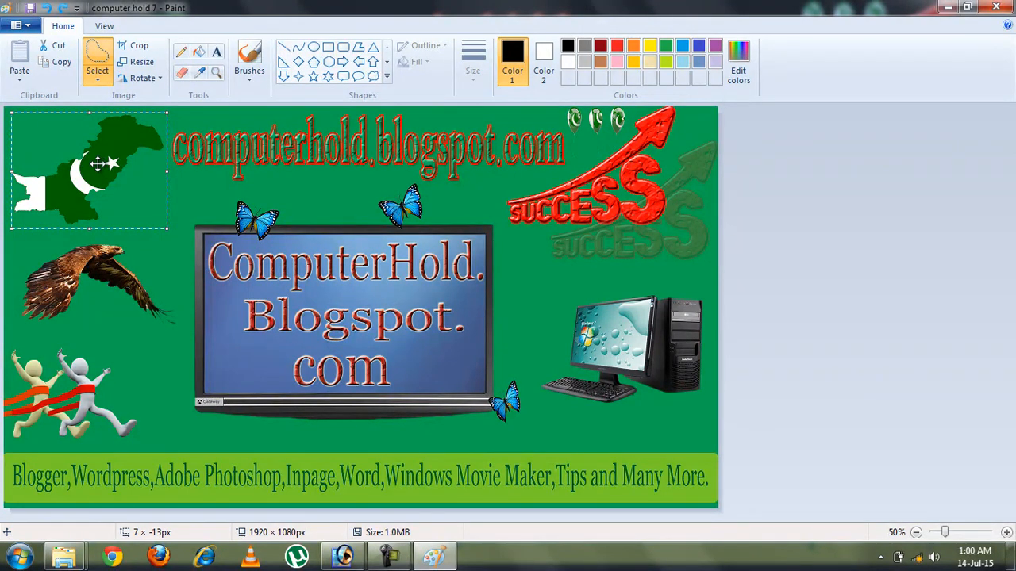
pyautogui.moveTo(96, 163); pyautogui.dragTo(370, 292)
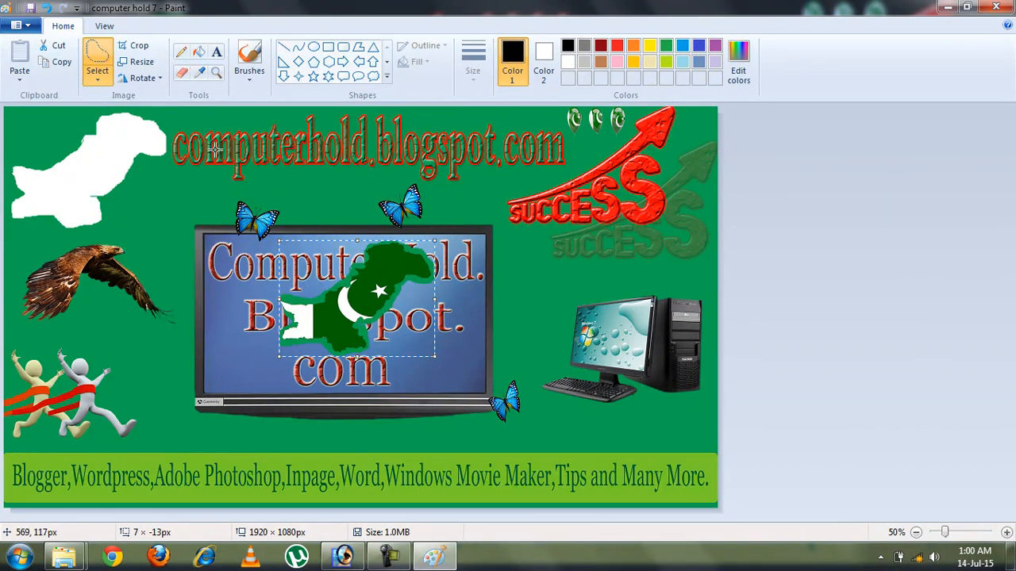
pyautogui.click(94, 74)
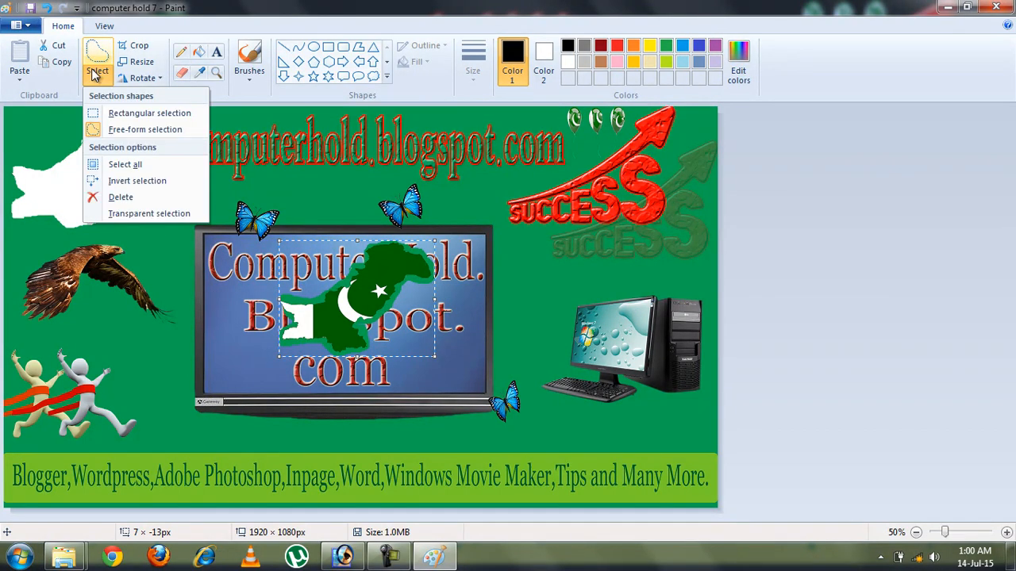
pyautogui.click(159, 130)
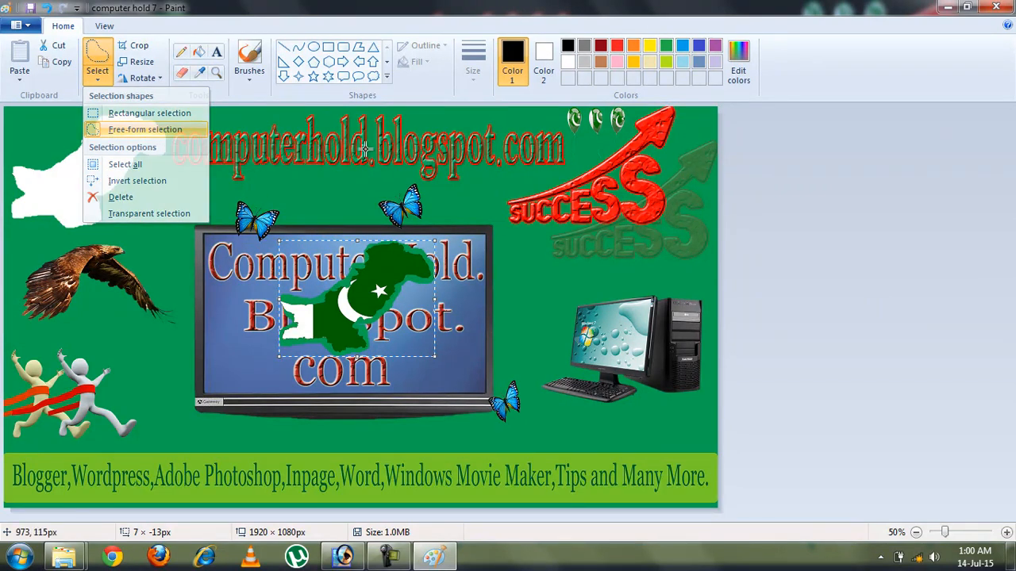
pyautogui.hotkey('ctrl', 'z')
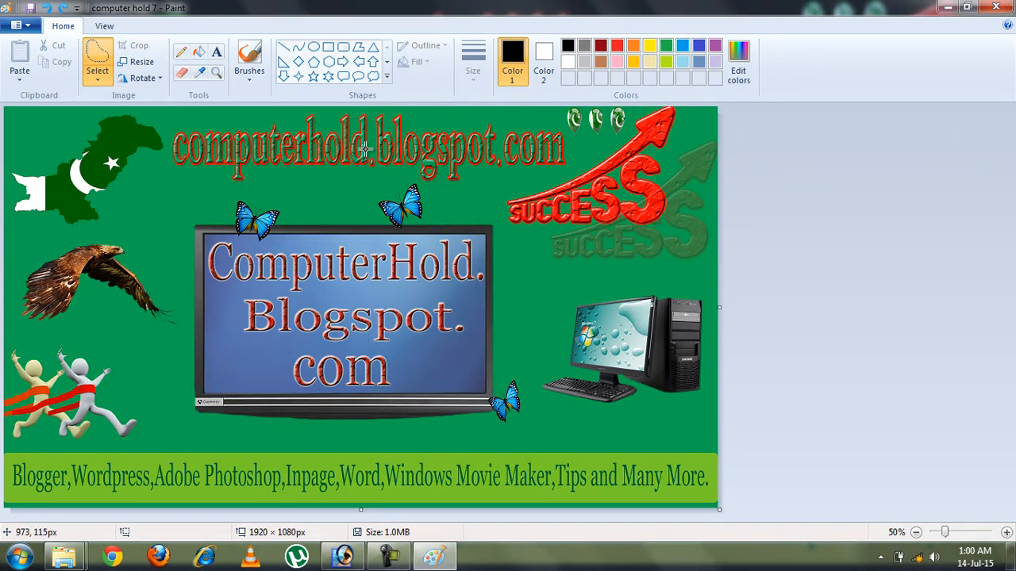
pyautogui.click(100, 79)
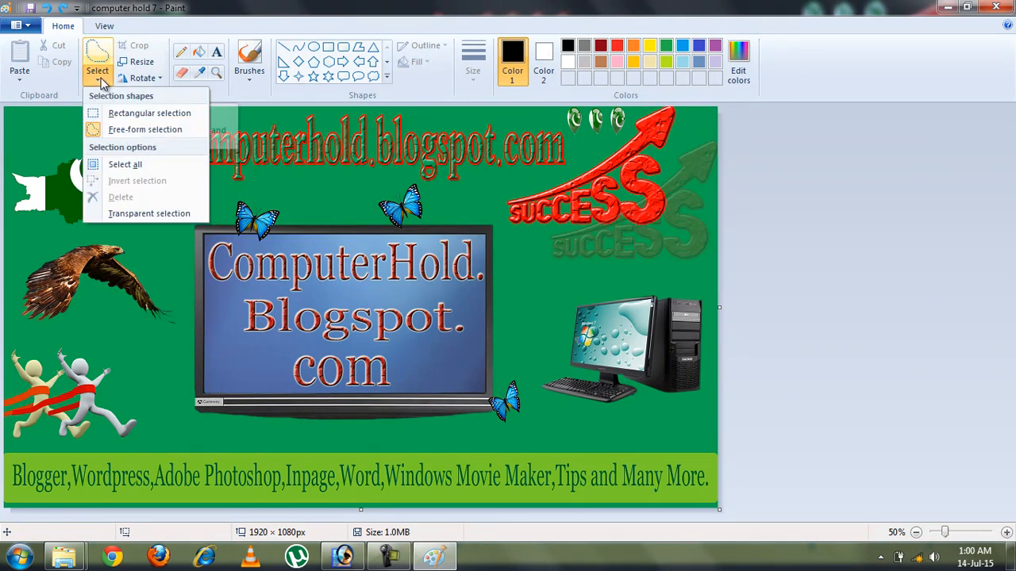
pyautogui.click(139, 165)
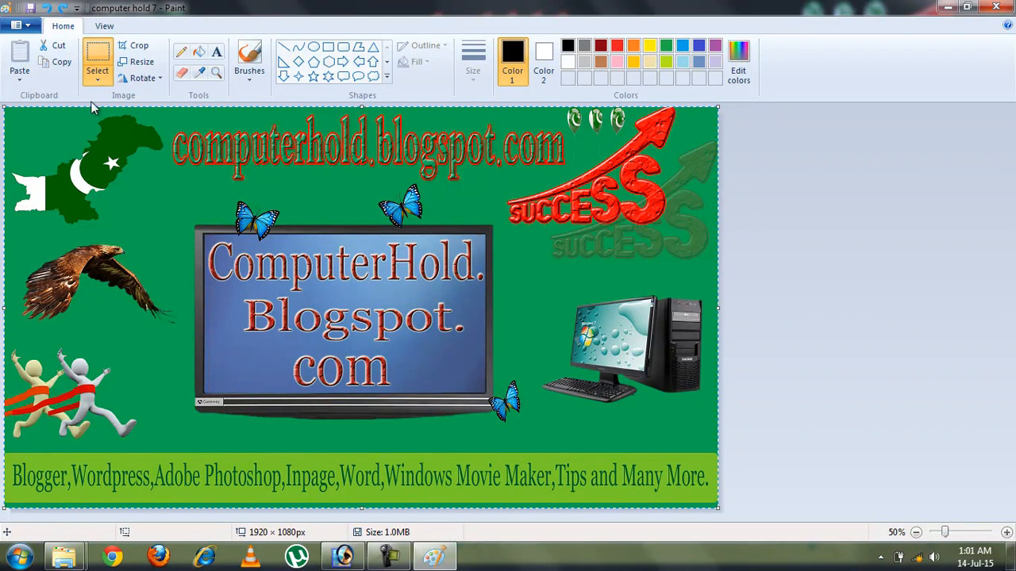
pyautogui.click(95, 76)
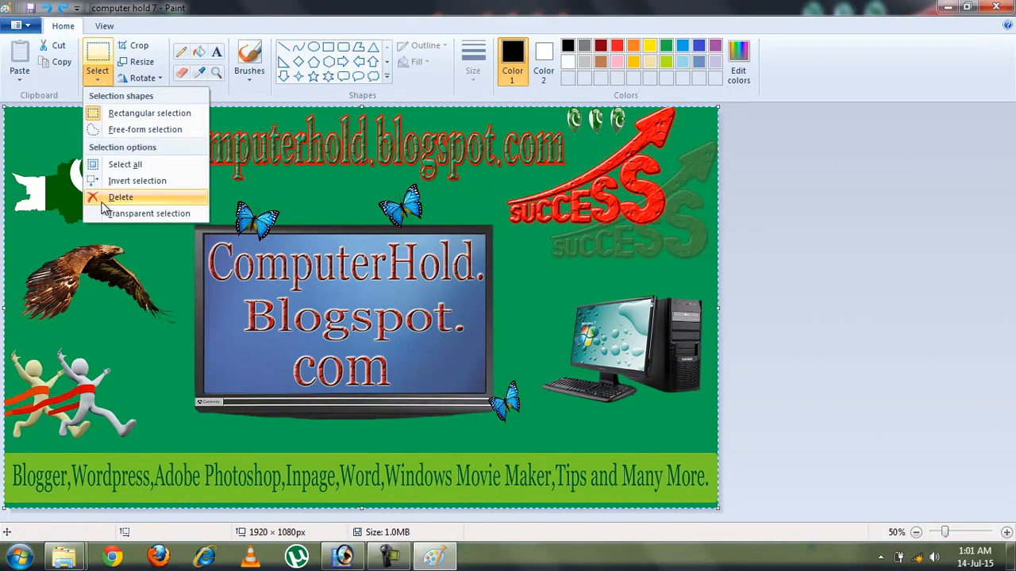
pyautogui.click(170, 181)
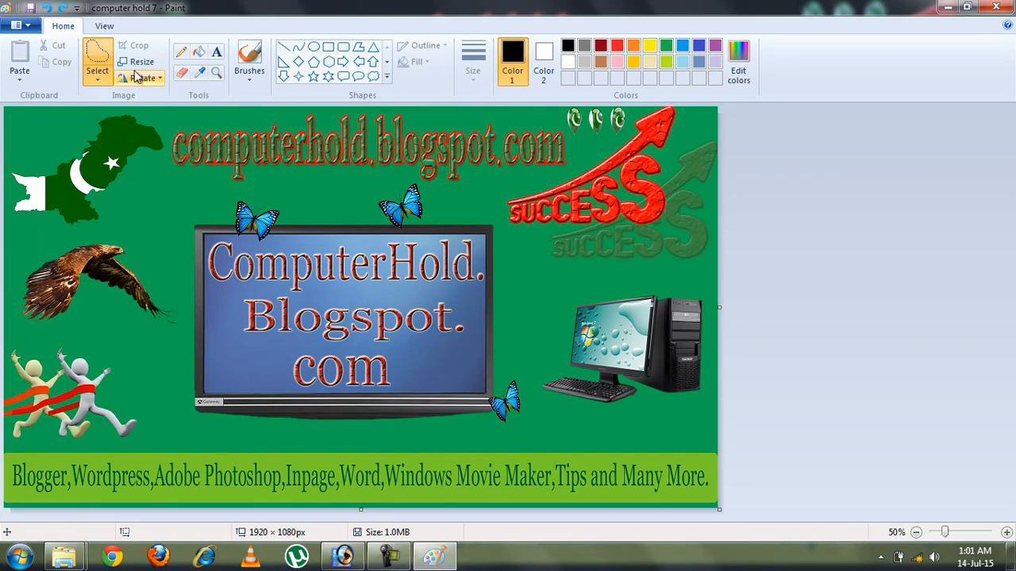
pyautogui.click(98, 78)
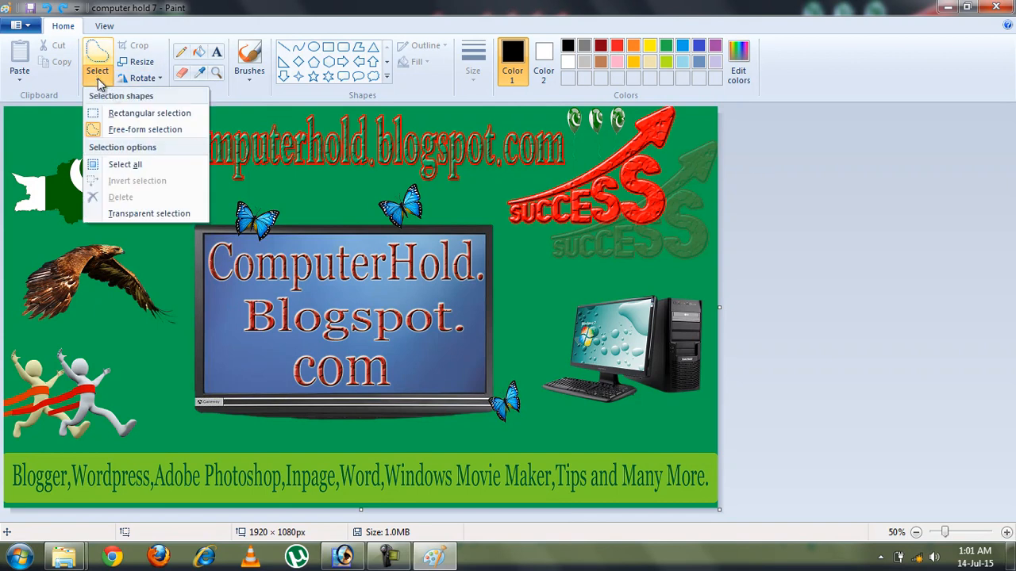
pyautogui.click(96, 80)
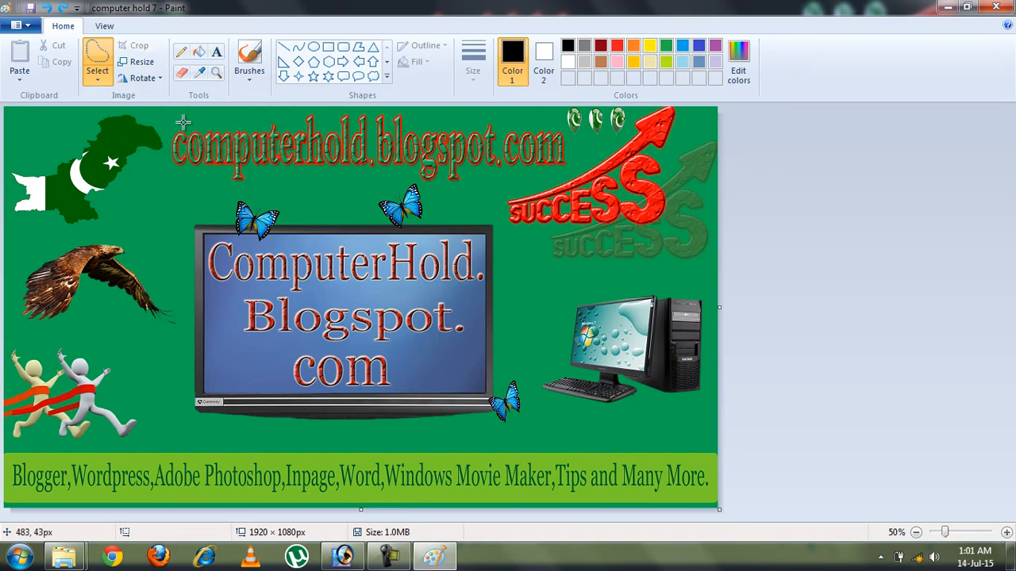
# Set the Pencil to blue at the thickest size, undoing the trial loop around the eagle
pyautogui.click(185, 58)
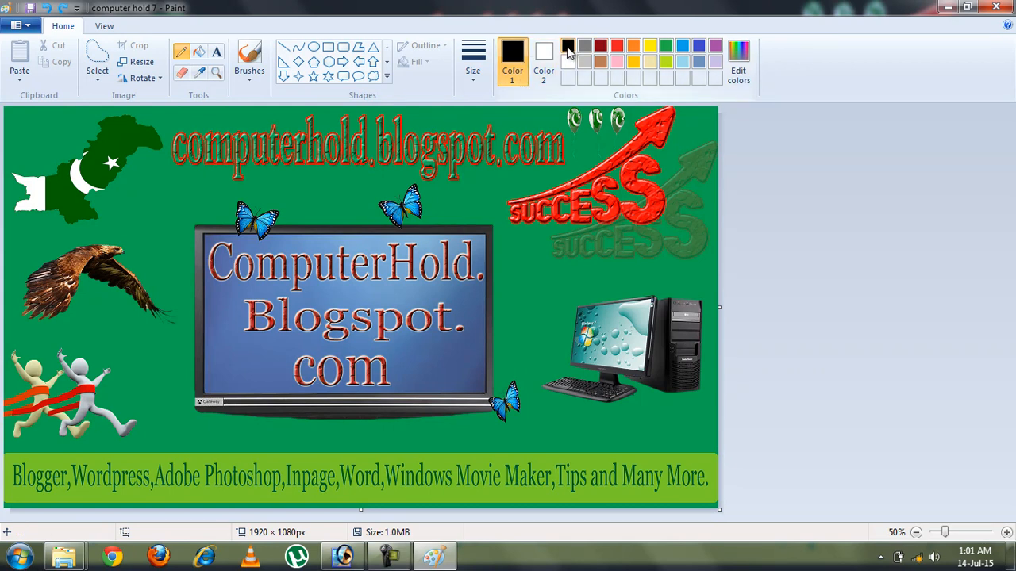
pyautogui.click(700, 48)
pyautogui.moveTo(135, 191)
pyautogui.mouseDown()
pyautogui.moveTo(169, 190)
pyautogui.moveTo(141, 223)
pyautogui.moveTo(158, 235)
pyautogui.moveTo(175, 219)
pyautogui.moveTo(142, 191)
pyautogui.moveTo(207, 189)
pyautogui.moveTo(207, 231)
pyautogui.moveTo(165, 267)
pyautogui.moveTo(140, 264)
pyautogui.moveTo(138, 208)
pyautogui.mouseUp()
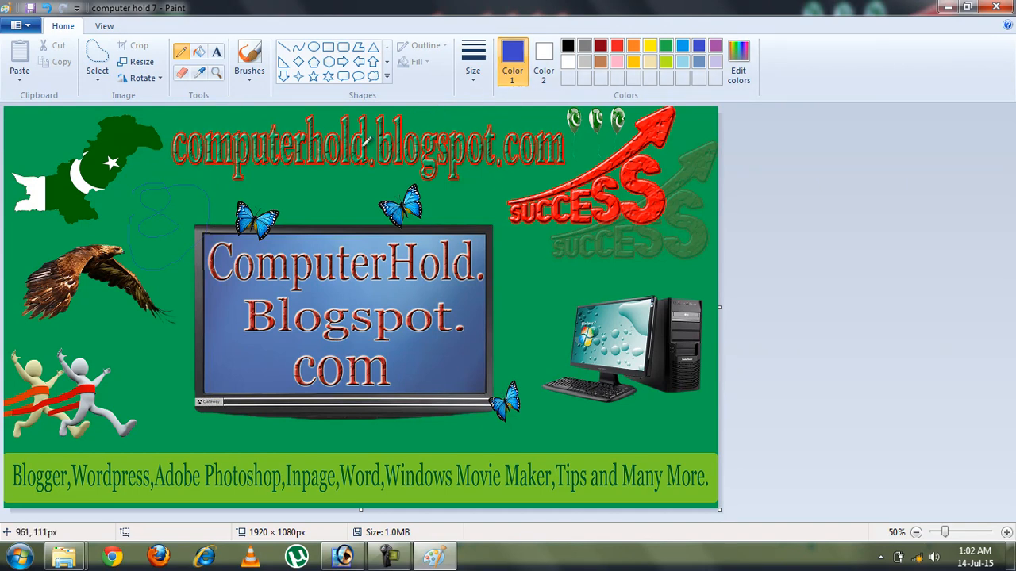
pyautogui.click(472, 79)
pyautogui.click(484, 181)
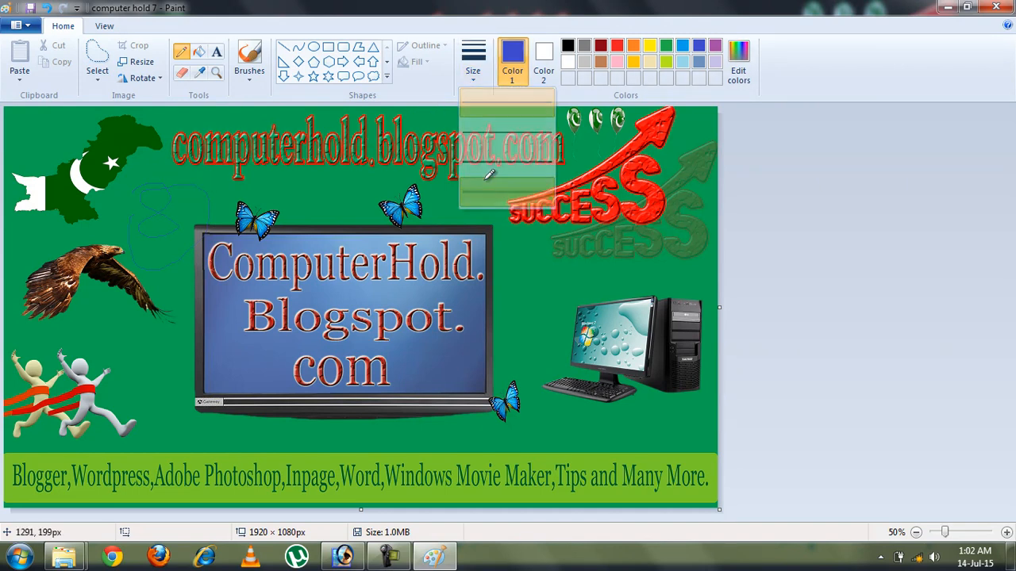
pyautogui.moveTo(121, 319)
pyautogui.mouseDown()
pyautogui.moveTo(184, 309)
pyautogui.moveTo(153, 361)
pyautogui.moveTo(104, 346)
pyautogui.moveTo(126, 271)
pyautogui.moveTo(164, 266)
pyautogui.moveTo(136, 338)
pyautogui.mouseUp()
pyautogui.hotkey('ctrl', 'z')
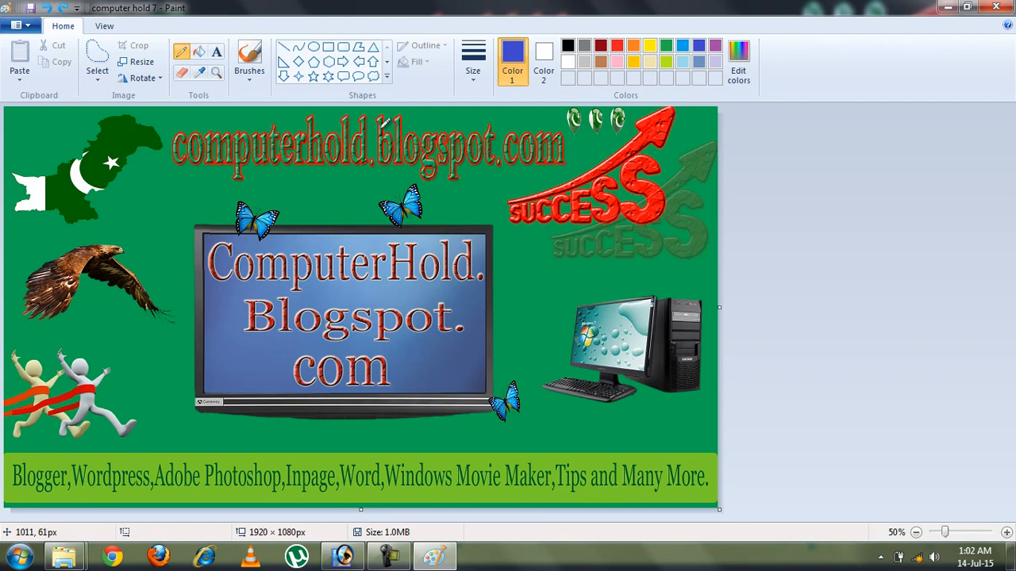
pyautogui.click(200, 53)
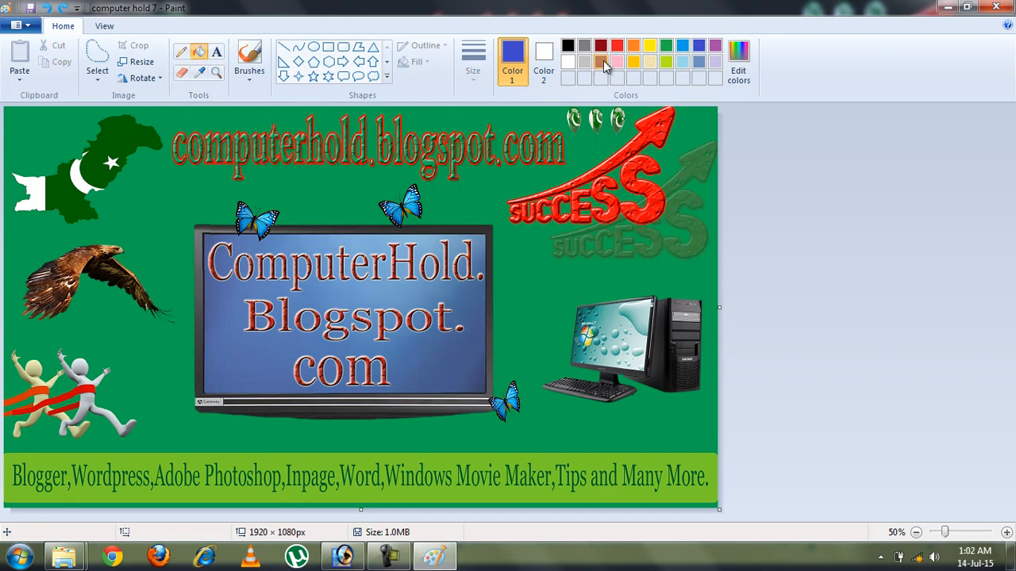
pyautogui.click(540, 295)
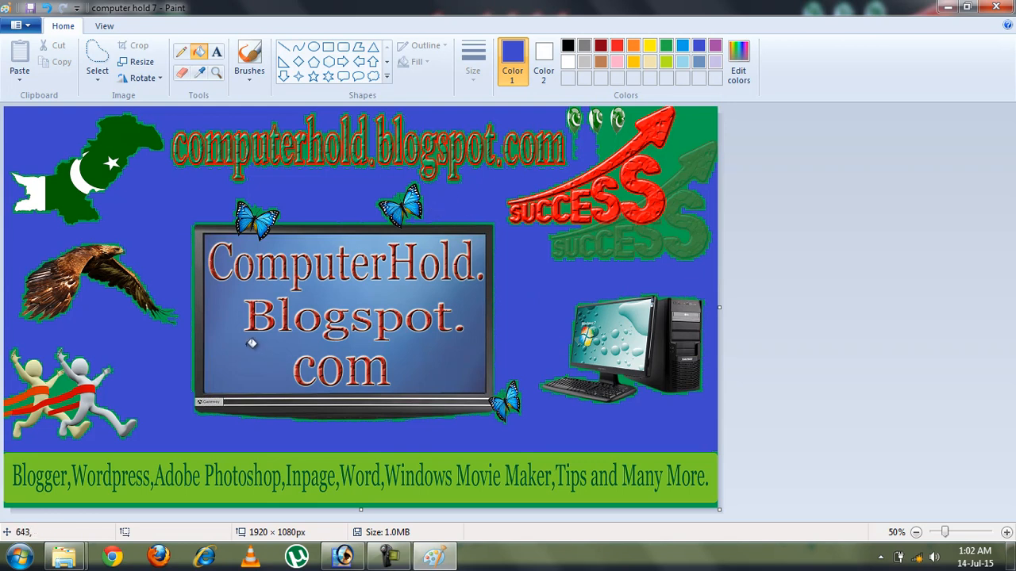
pyautogui.click(63, 188)
pyautogui.click(42, 193)
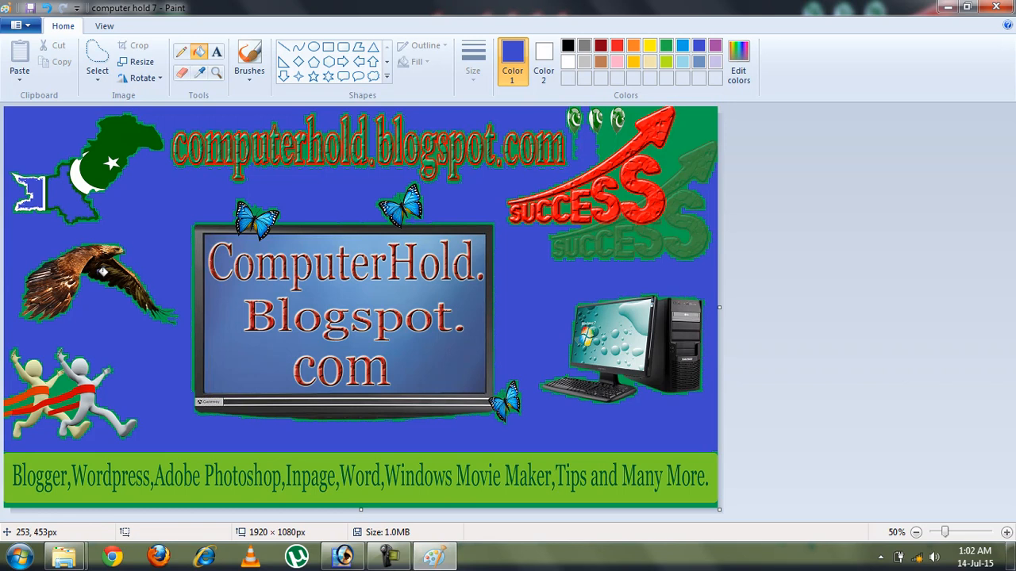
pyautogui.hotkey('ctrl', 'z')
pyautogui.hotkey('ctrl', 'z')
pyautogui.hotkey('ctrl', 'z')
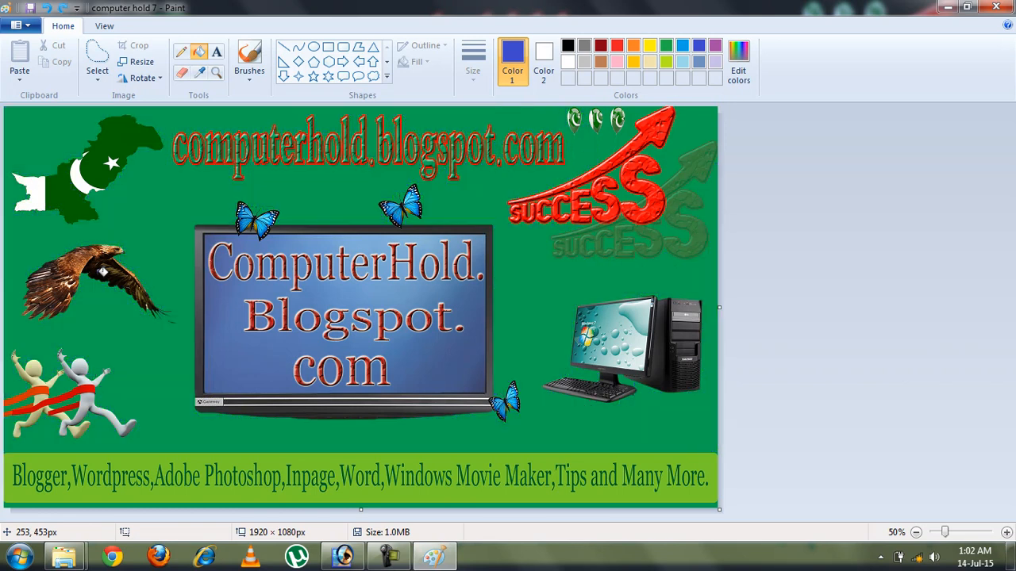
# Draw an empty text box from the eagle down to the monitor's left edge
pyautogui.click(217, 53)
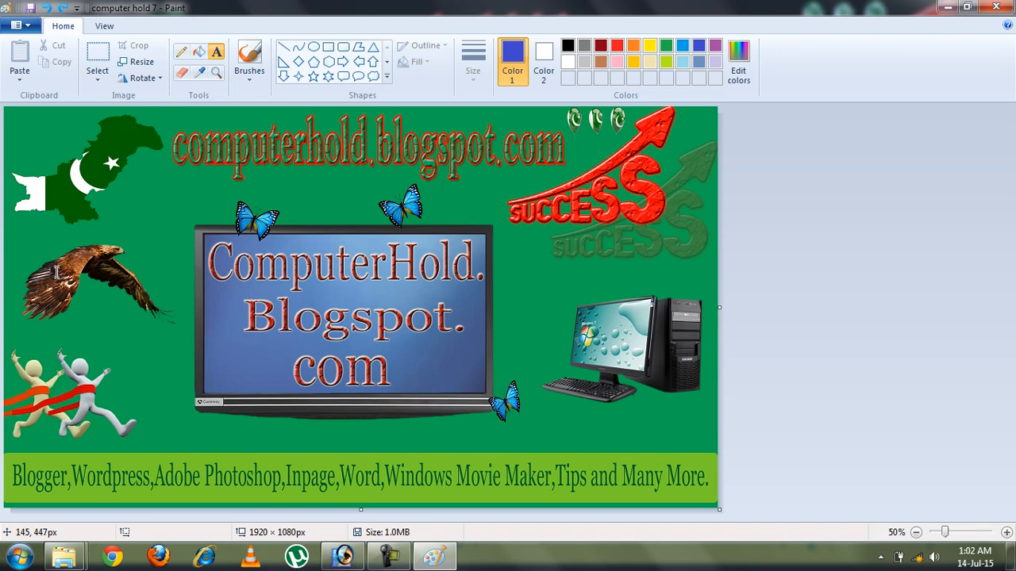
pyautogui.moveTo(39, 267); pyautogui.dragTo(195, 384)
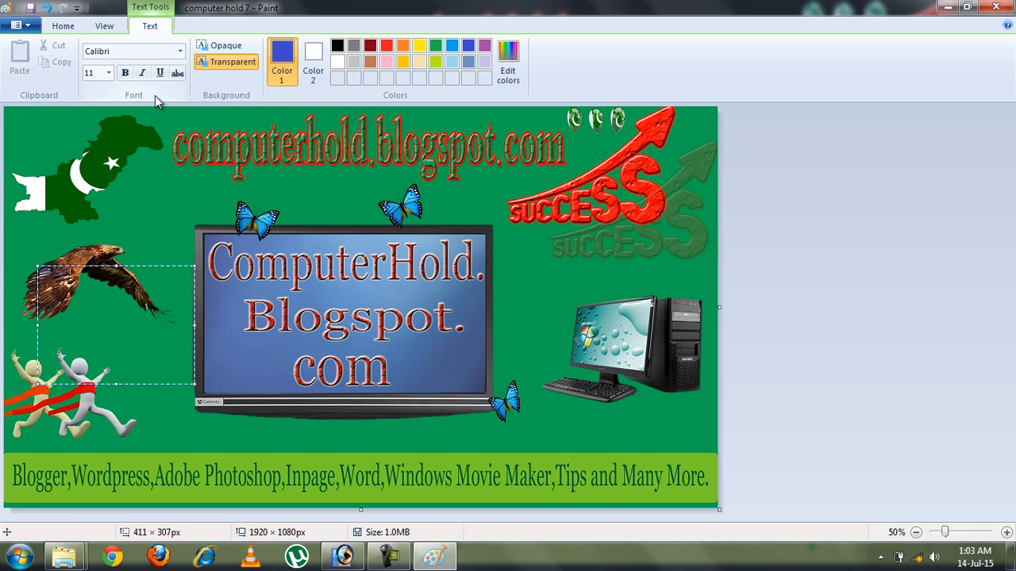
# Make the text bold at 48 pt, trying italic and underline then removing them
pyautogui.hotkey('ctrl', 'a')
pyautogui.click(109, 73)
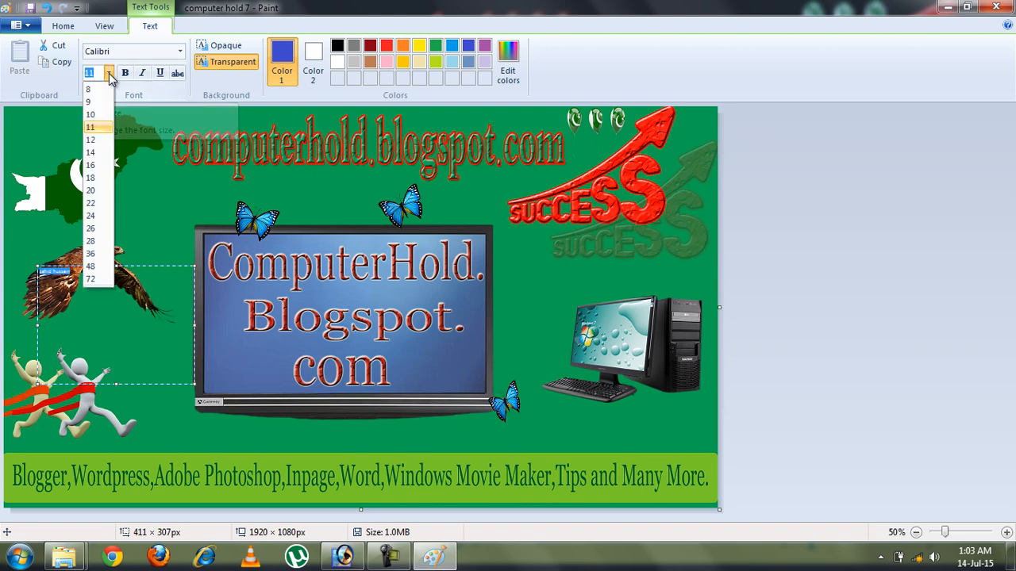
pyautogui.click(99, 268)
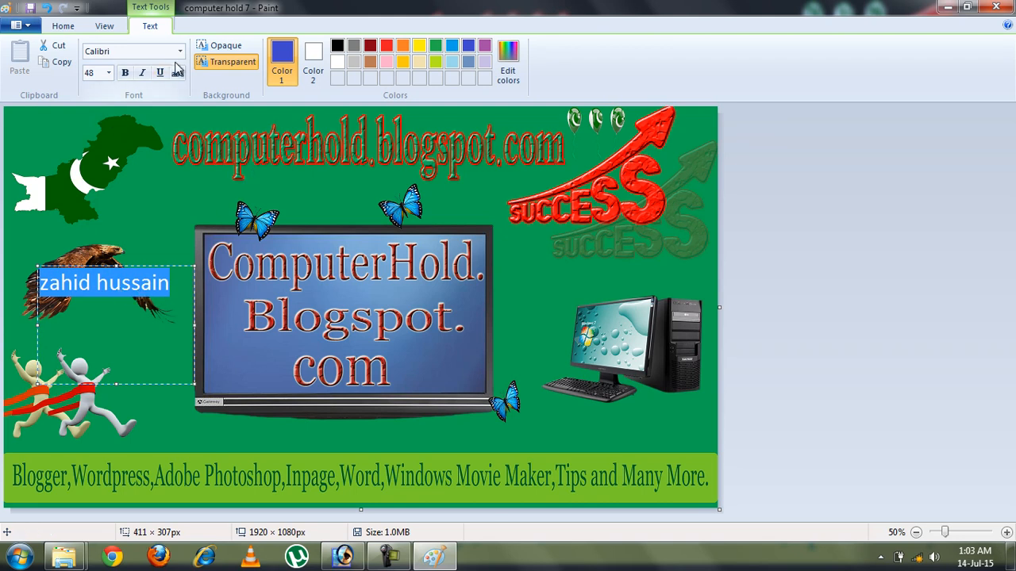
pyautogui.click(125, 73)
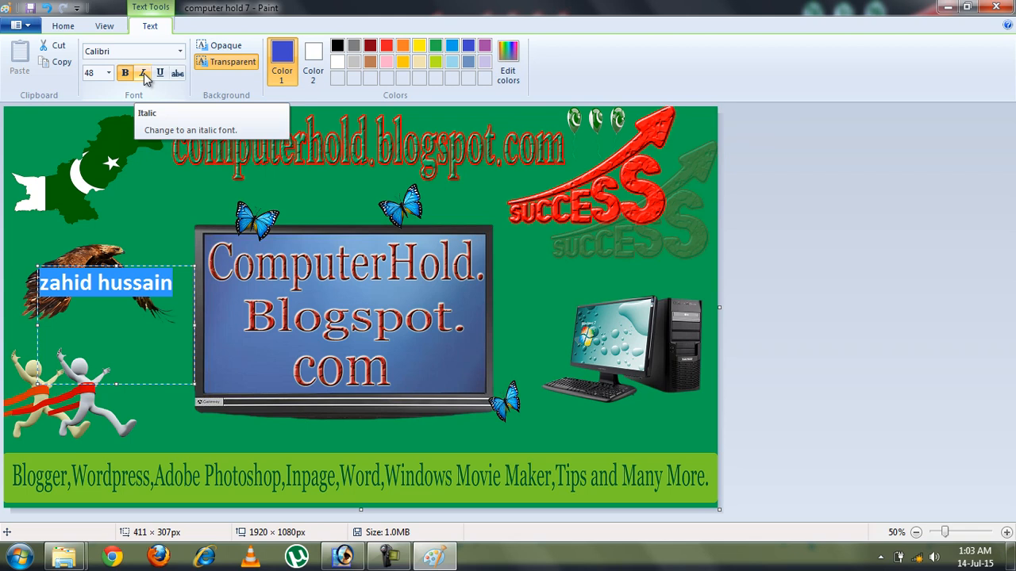
pyautogui.click(144, 73)
pyautogui.click(163, 73)
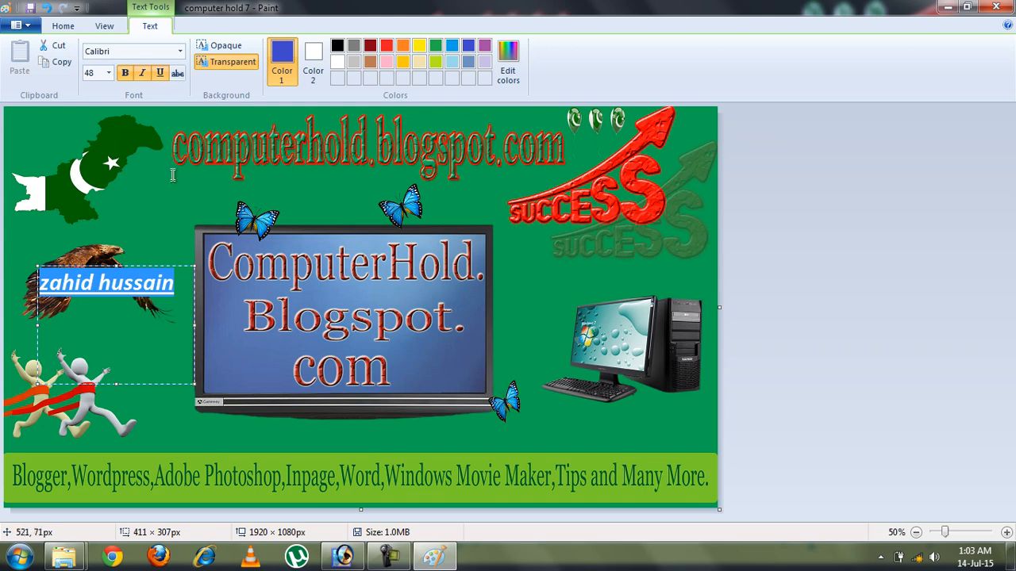
pyautogui.click(159, 72)
pyautogui.click(142, 72)
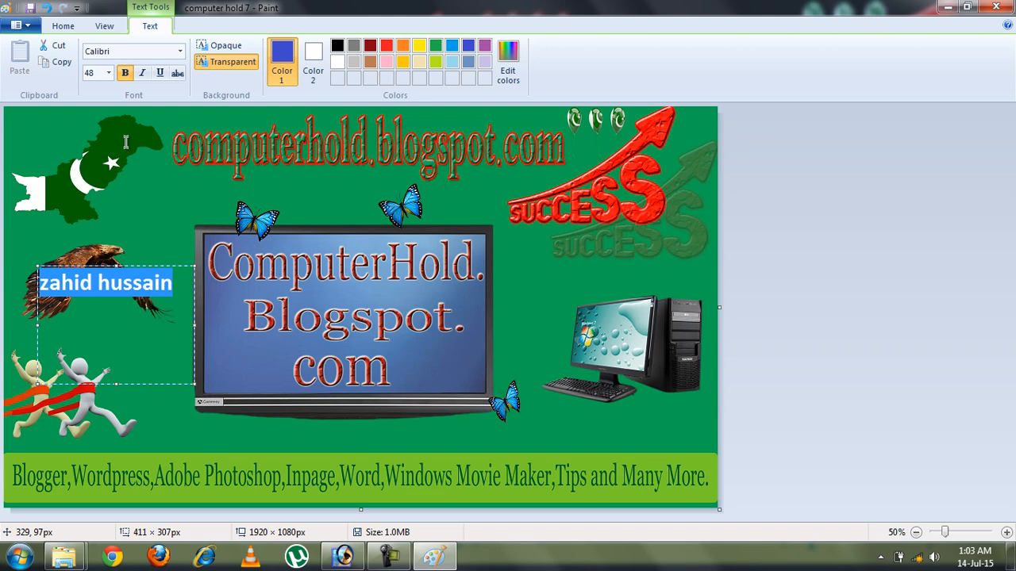
# Replace the text with '900 500', strike through 900, then erase it and type the person's full name
pyautogui.press('Delete')
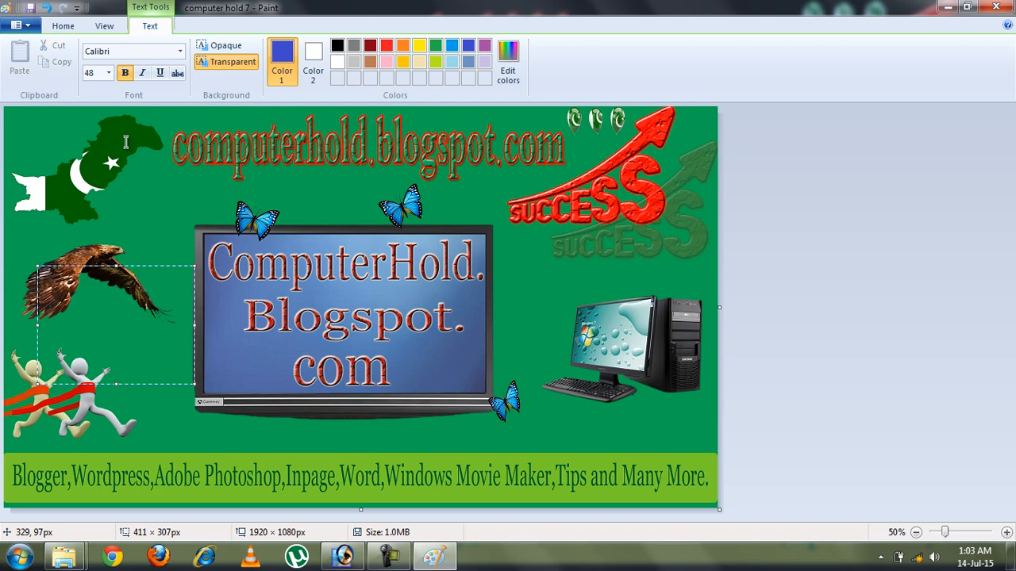
pyautogui.write('900 500')
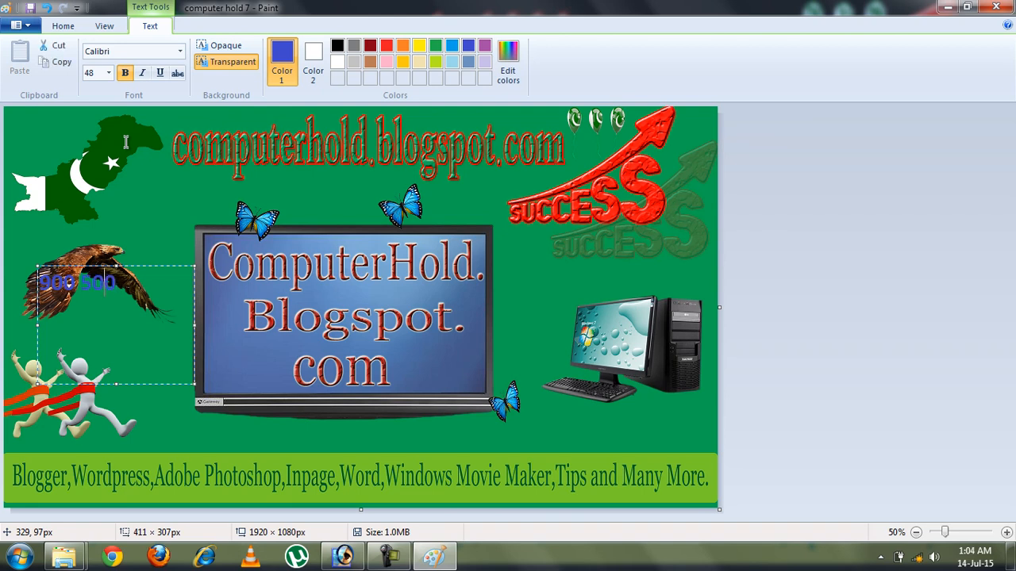
pyautogui.hotkey('shift', 'Left')
pyautogui.hotkey('shift', 'Left')
pyautogui.hotkey('shift', 'Left')
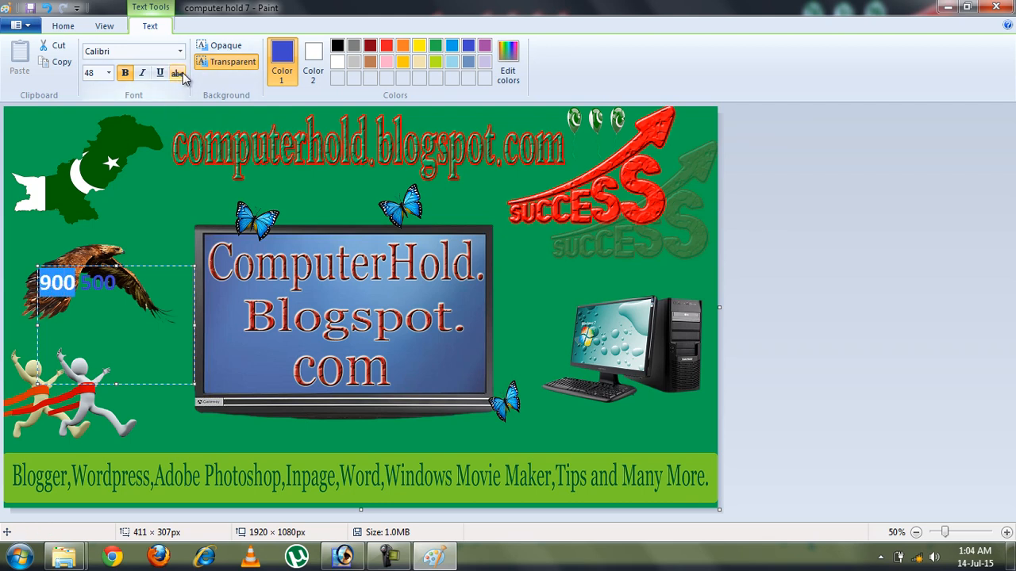
pyautogui.click(178, 72)
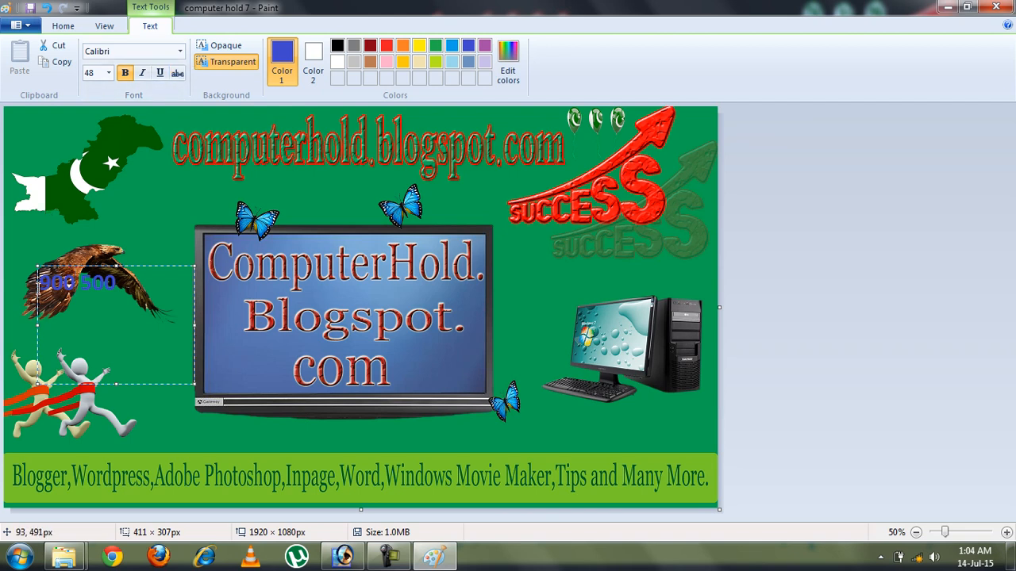
pyautogui.click(129, 284)
pyautogui.press('BackSpace')
pyautogui.press('BackSpace')
pyautogui.press('BackSpace')
pyautogui.press('BackSpace')
pyautogui.press('BackSpace')
pyautogui.press('BackSpace')
pyautogui.press('BackSpace')
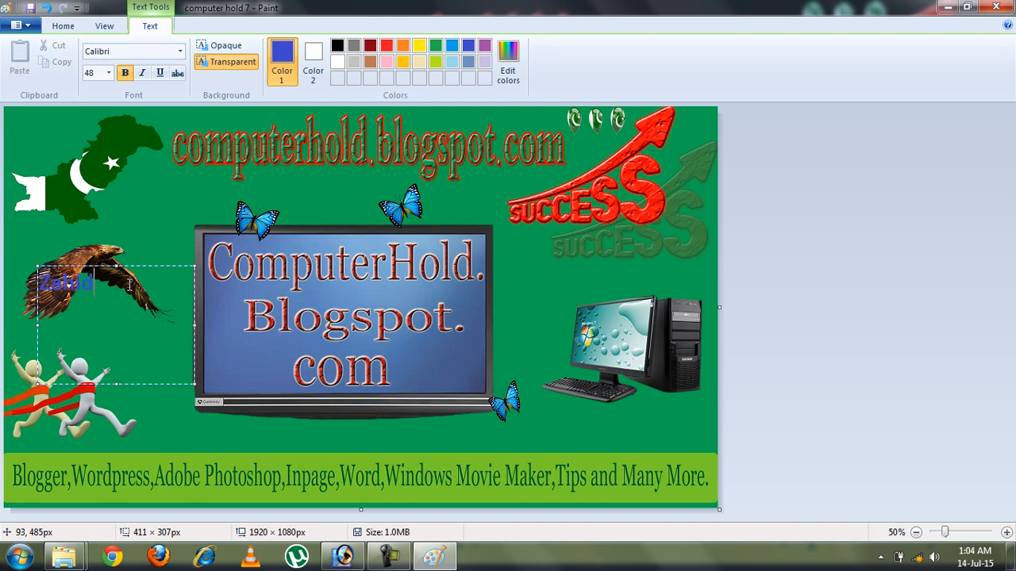
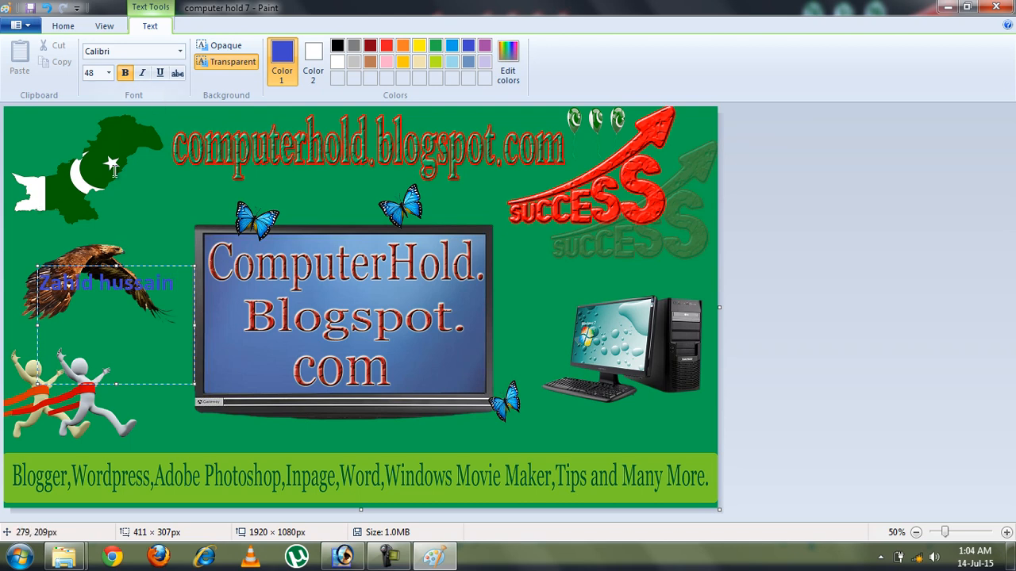
pyautogui.hotkey('shift', 'Left')
pyautogui.hotkey('shift', 'Left')
pyautogui.hotkey('shift', 'Left')
pyautogui.hotkey('shift', 'Left')
pyautogui.hotkey('shift', 'Left')
pyautogui.hotkey('shift', 'Left')
pyautogui.hotkey('shift', 'Left')
pyautogui.hotkey('shift', 'Left')
pyautogui.hotkey('shift', 'Left')
pyautogui.hotkey('shift', 'Left')
pyautogui.hotkey('shift', 'Left')
pyautogui.hotkey('shift', 'Left')
pyautogui.hotkey('shift', 'Left')
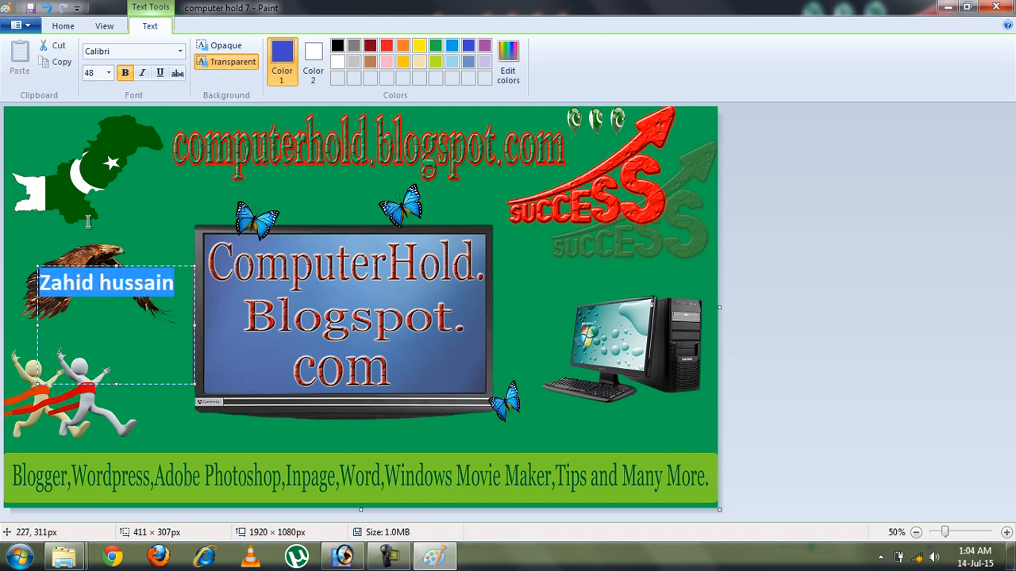
# Set the name's font to Arial Black and its background to Transparent after trying Opaque
pyautogui.click(179, 51)
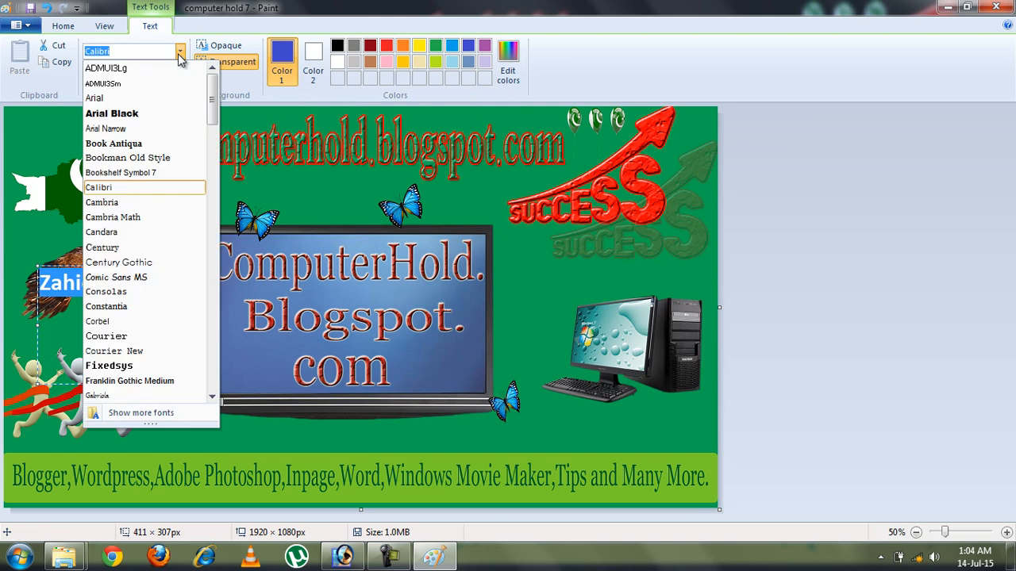
pyautogui.click(135, 114)
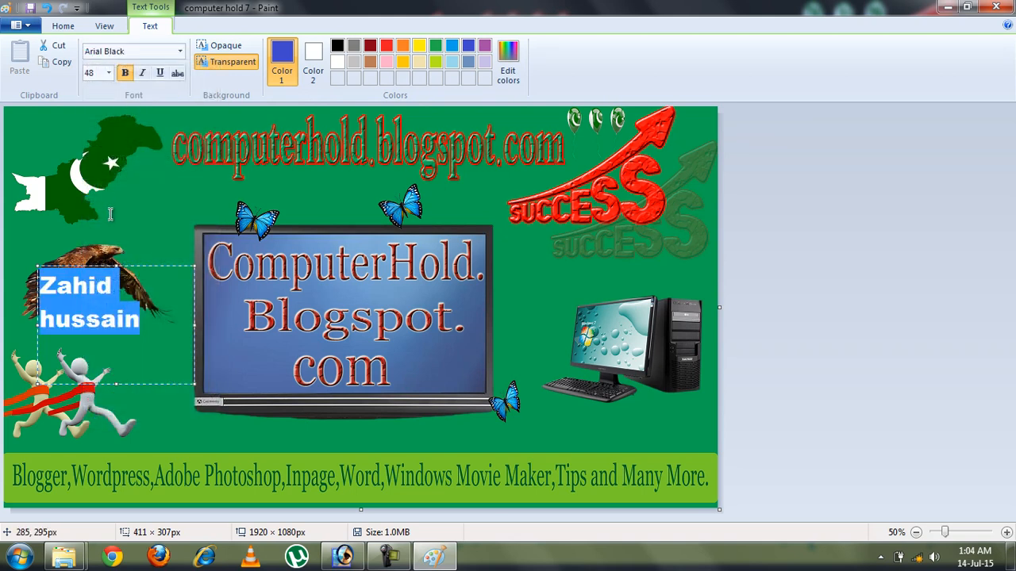
pyautogui.click(181, 52)
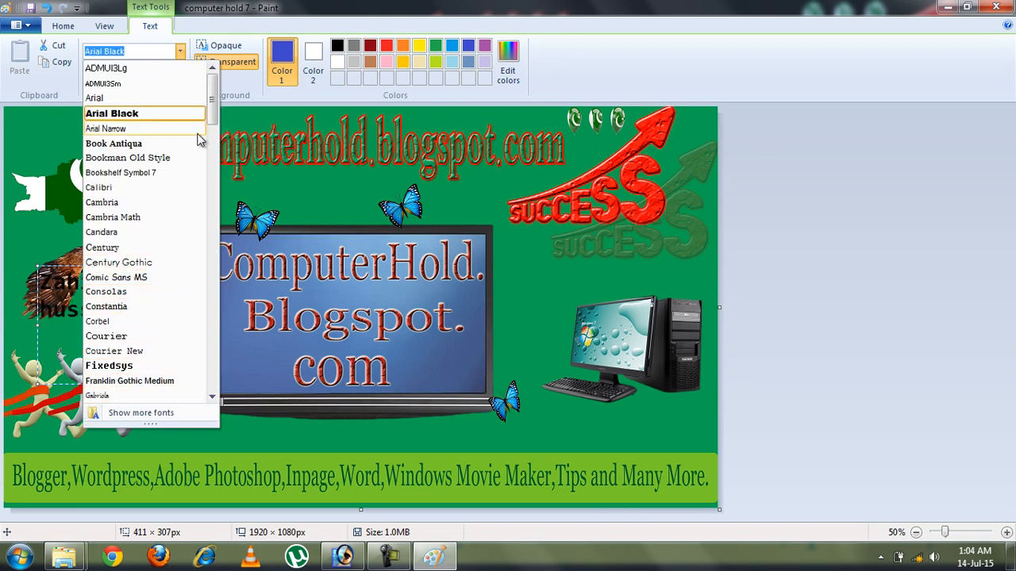
pyautogui.moveTo(212, 115)
pyautogui.mouseDown()
pyautogui.moveTo(213, 271)
pyautogui.moveTo(228, 109)
pyautogui.mouseUp()
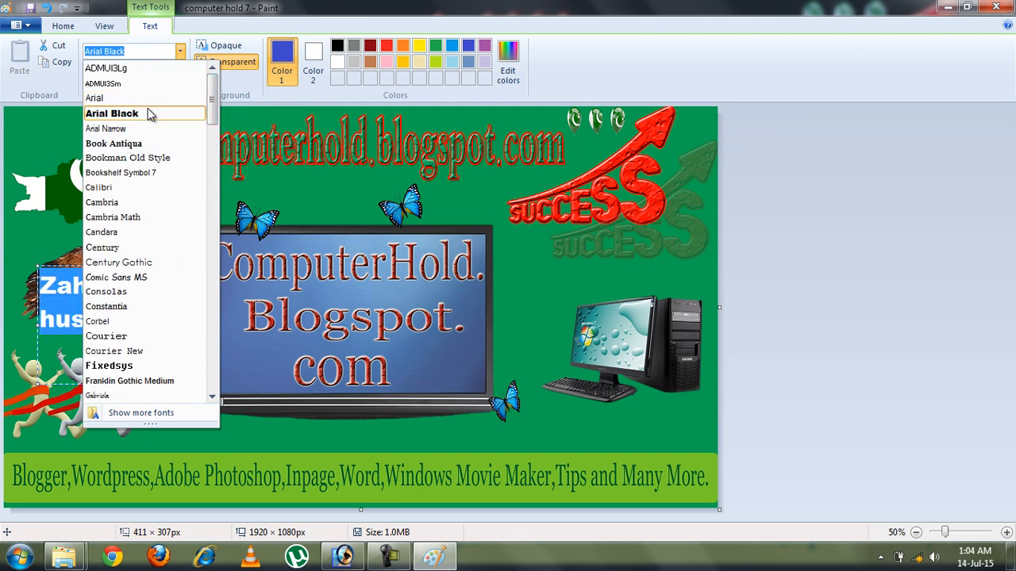
pyautogui.click(146, 112)
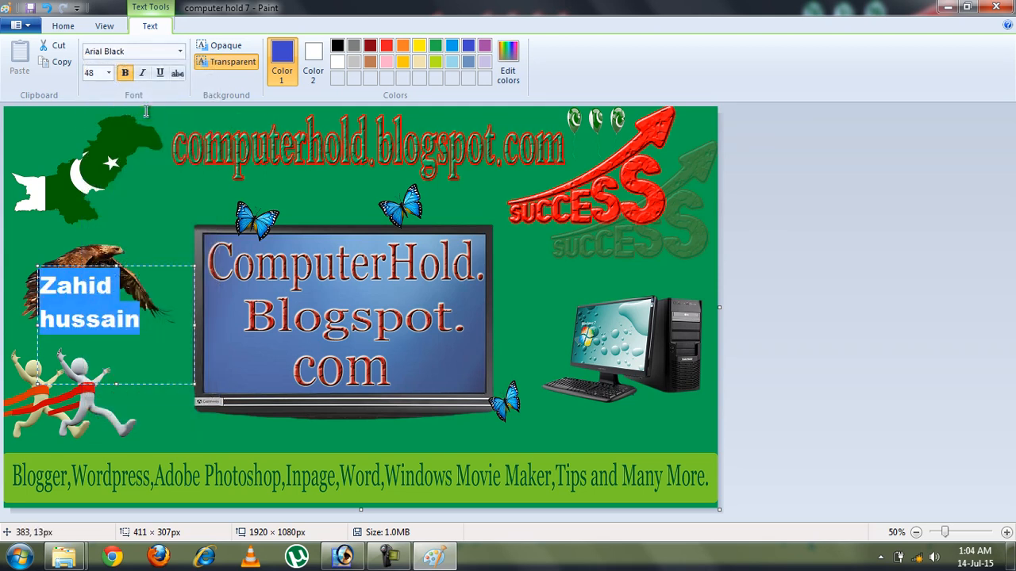
pyautogui.click(223, 49)
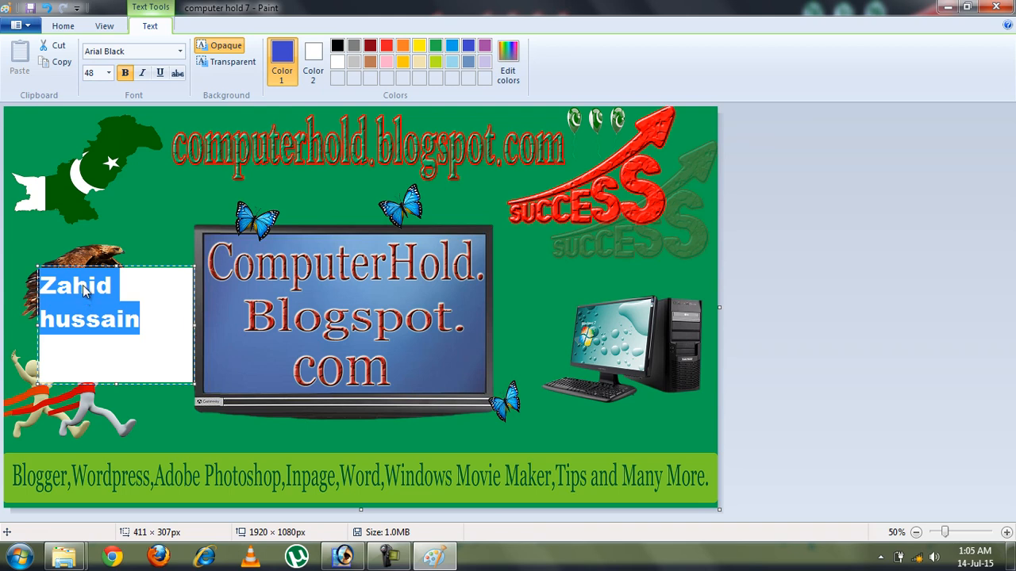
pyautogui.click(228, 63)
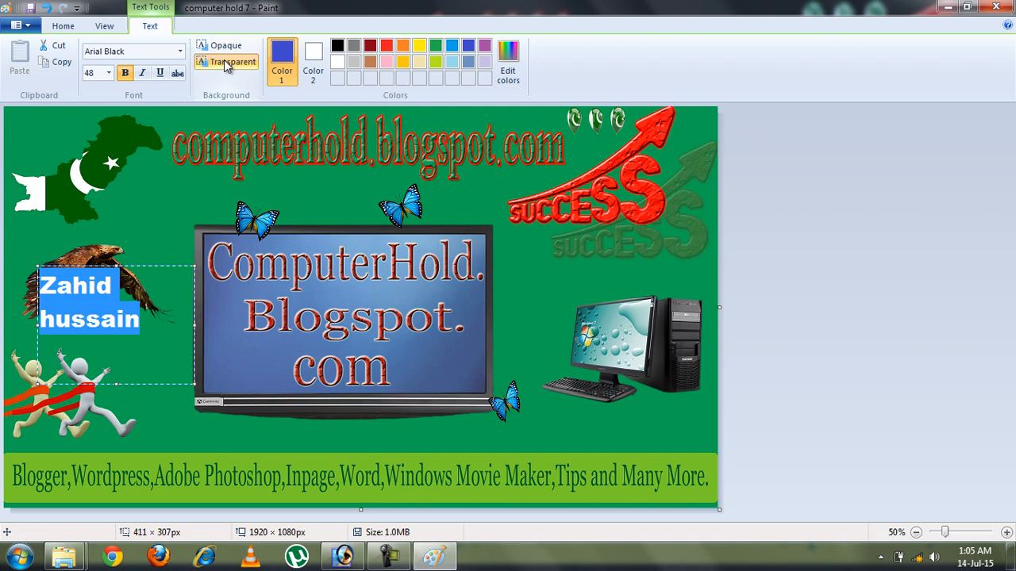
pyautogui.click(144, 260)
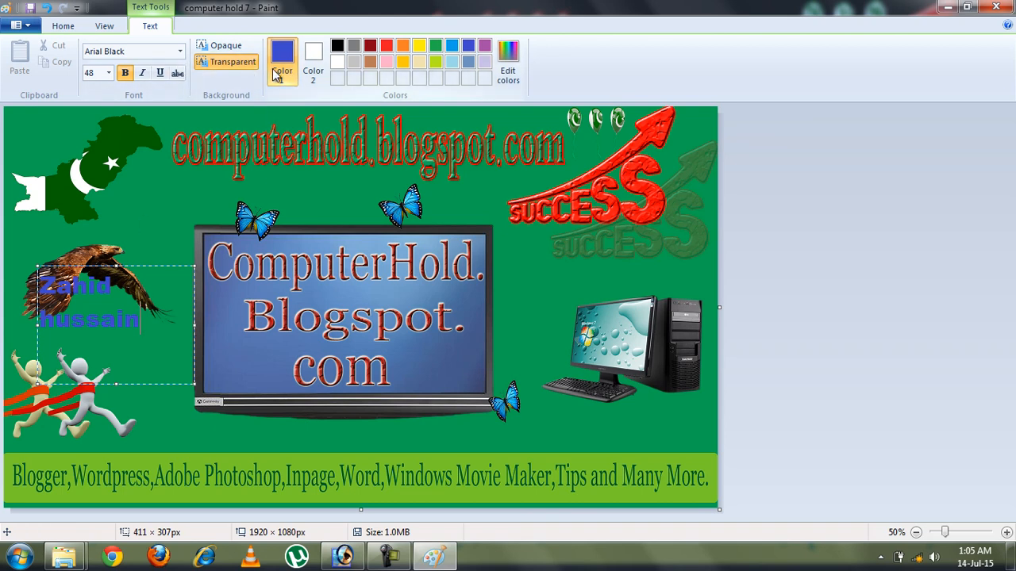
# Discard the name text, then try eraser strokes at two widths and undo them all
pyautogui.click(62, 27)
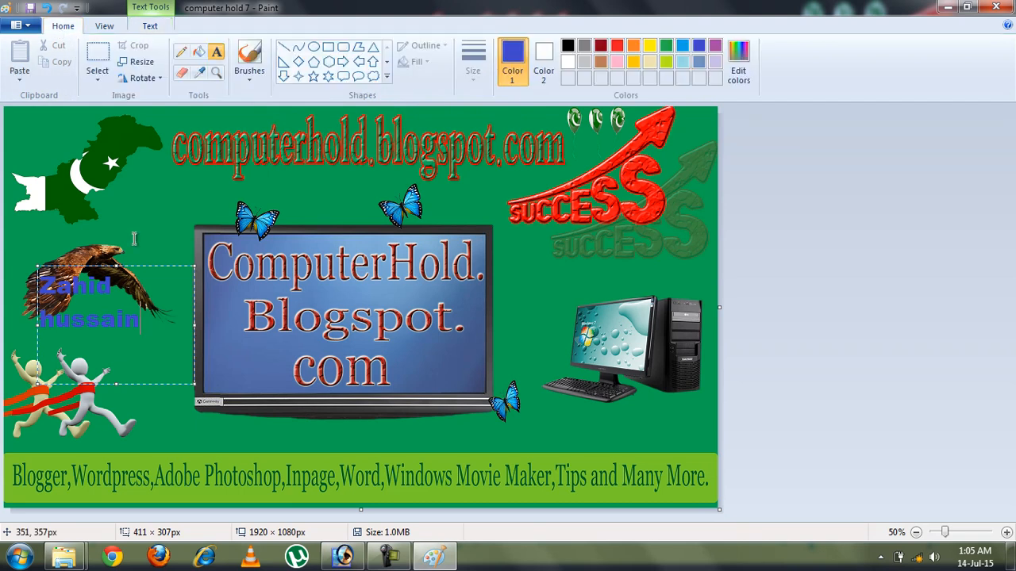
pyautogui.press('Escape')
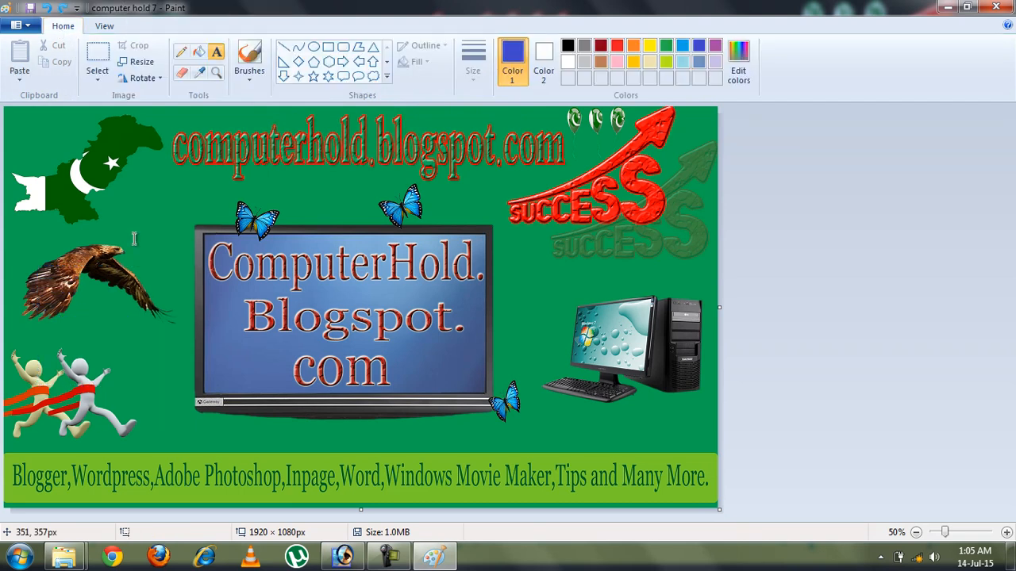
pyautogui.click(183, 74)
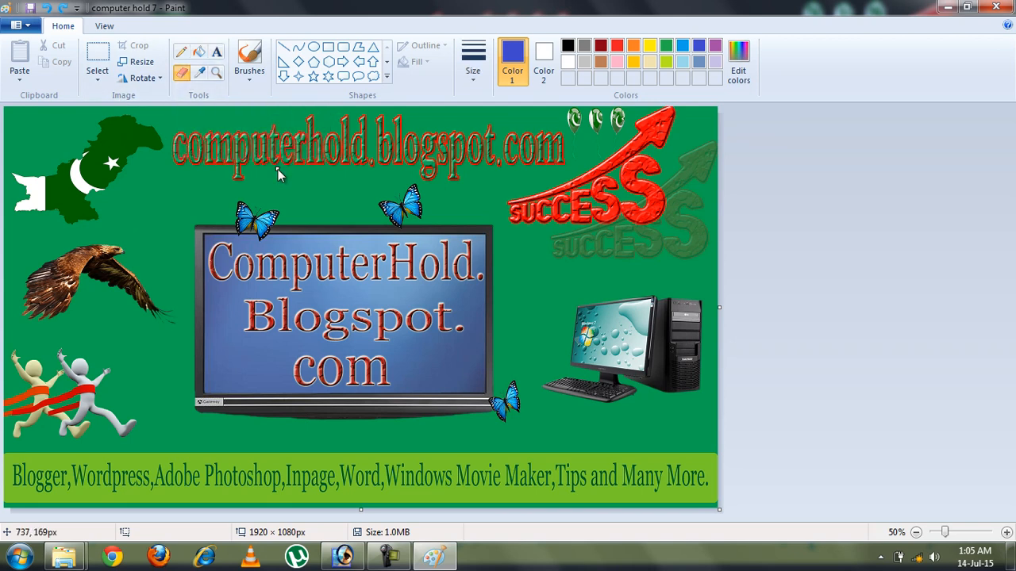
pyautogui.moveTo(170, 193)
pyautogui.mouseDown()
pyautogui.moveTo(203, 189)
pyautogui.moveTo(140, 217)
pyautogui.moveTo(196, 181)
pyautogui.moveTo(165, 195)
pyautogui.mouseUp()
pyautogui.moveTo(67, 263)
pyautogui.mouseDown()
pyautogui.moveTo(132, 247)
pyautogui.moveTo(137, 257)
pyautogui.mouseUp()
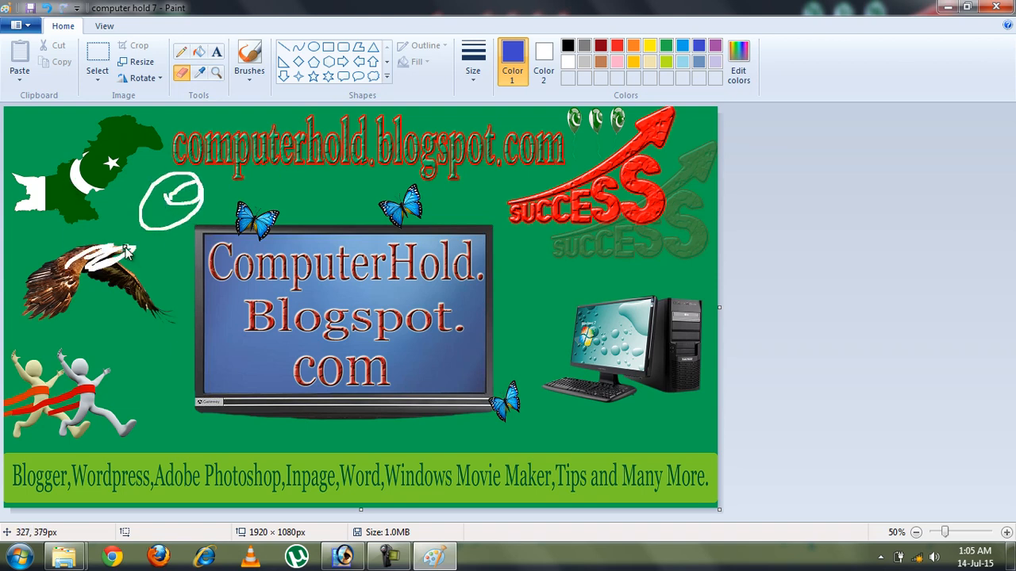
pyautogui.click(473, 74)
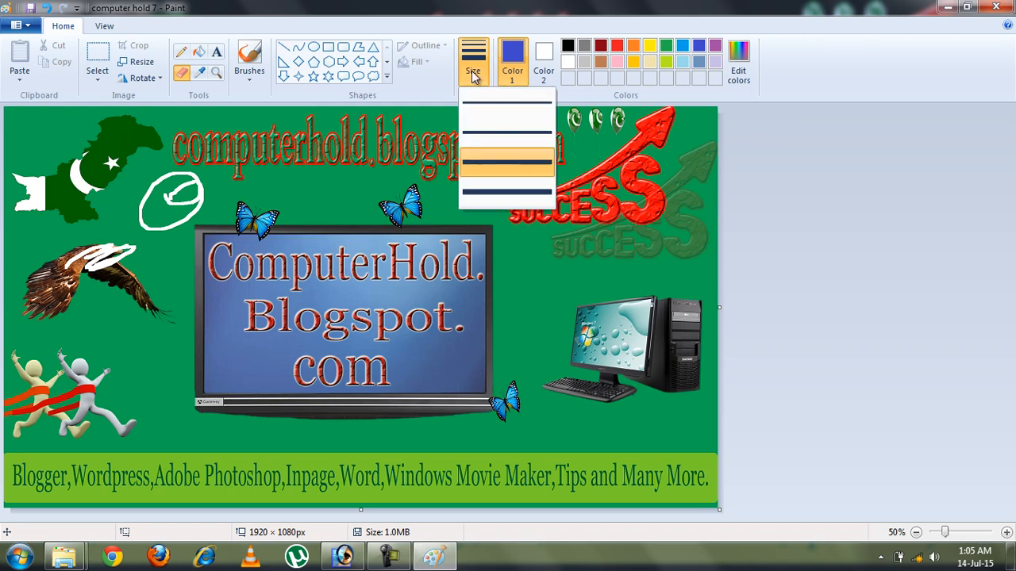
pyautogui.click(506, 193)
pyautogui.moveTo(356, 211)
pyautogui.mouseDown()
pyautogui.moveTo(420, 202)
pyautogui.moveTo(423, 176)
pyautogui.moveTo(443, 205)
pyautogui.moveTo(385, 227)
pyautogui.mouseUp()
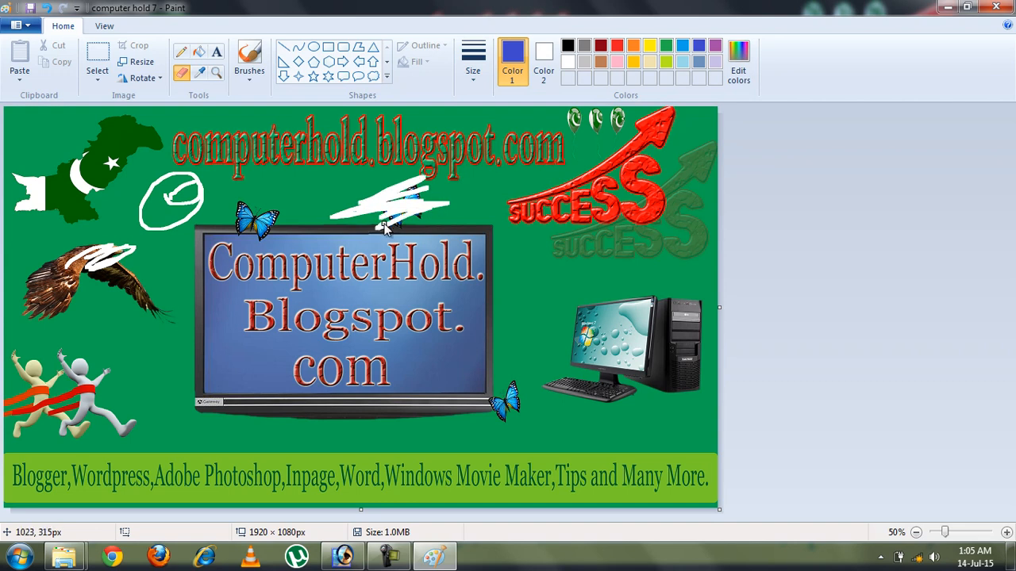
pyautogui.hotkey('ctrl', 'z')
pyautogui.hotkey('ctrl', 'z')
pyautogui.hotkey('ctrl', 'z')
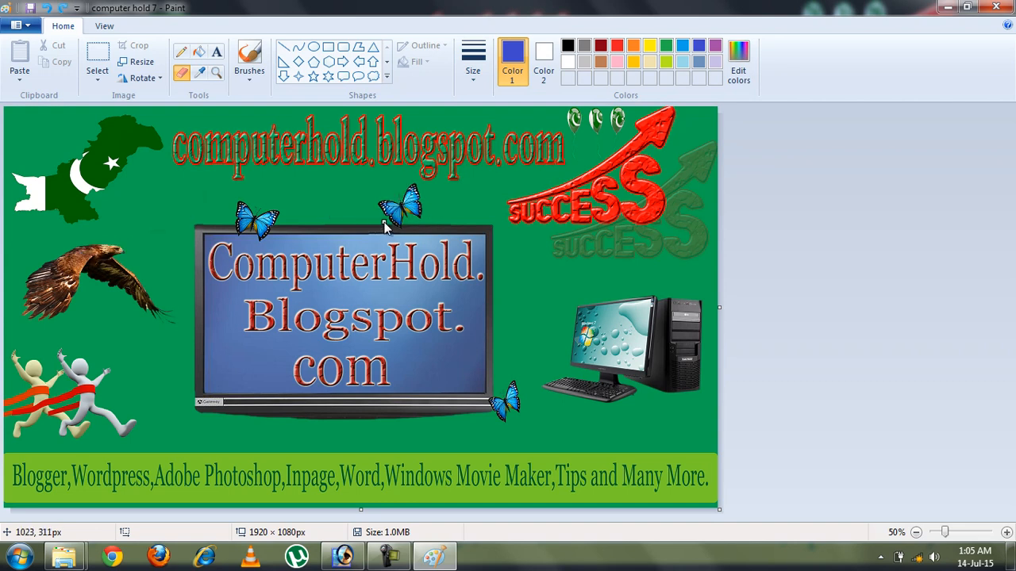
# Sample the Pakistan map's dark green, then the success arrow's red as the drawing colour
pyautogui.click(201, 75)
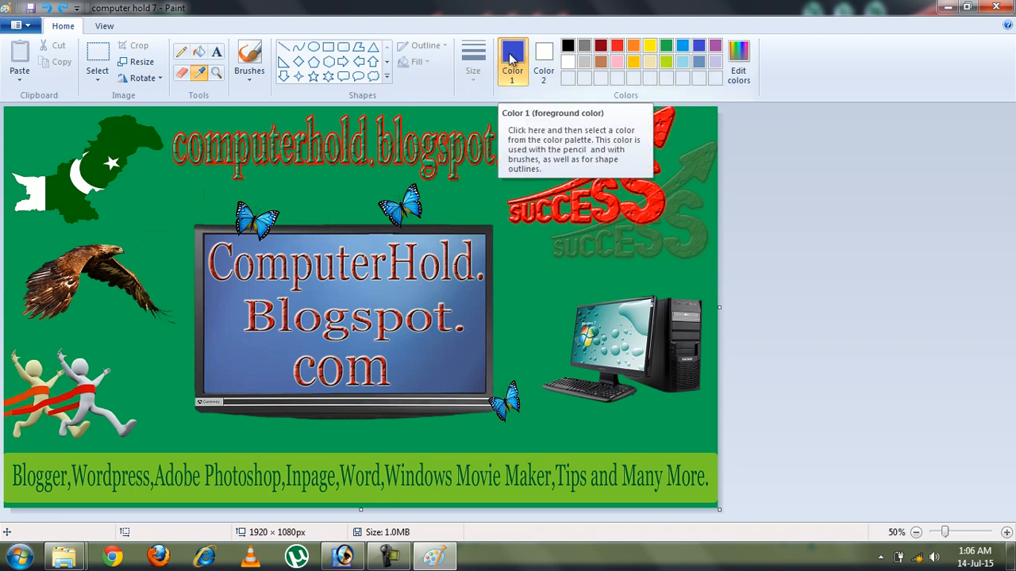
pyautogui.click(118, 141)
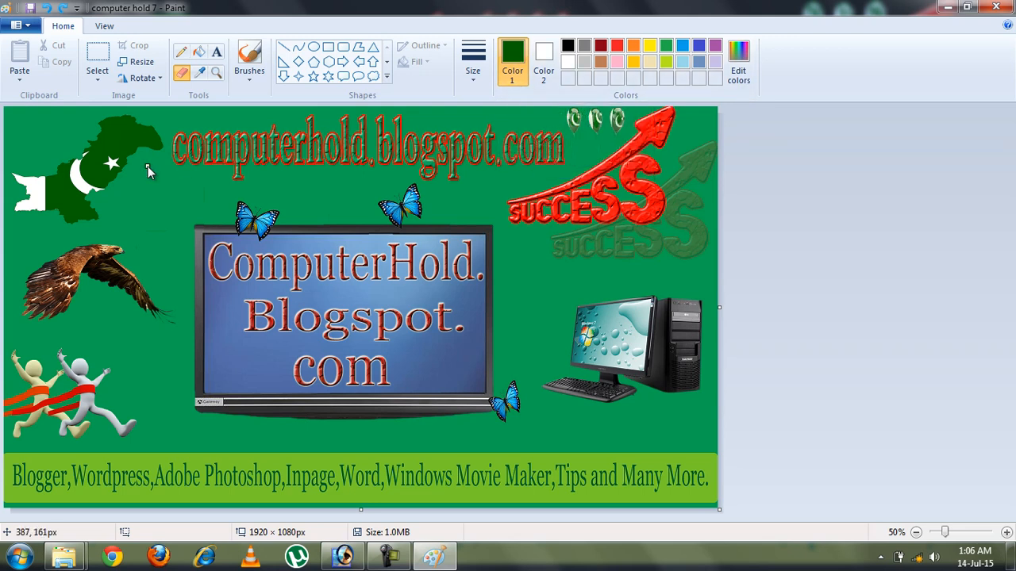
pyautogui.click(200, 72)
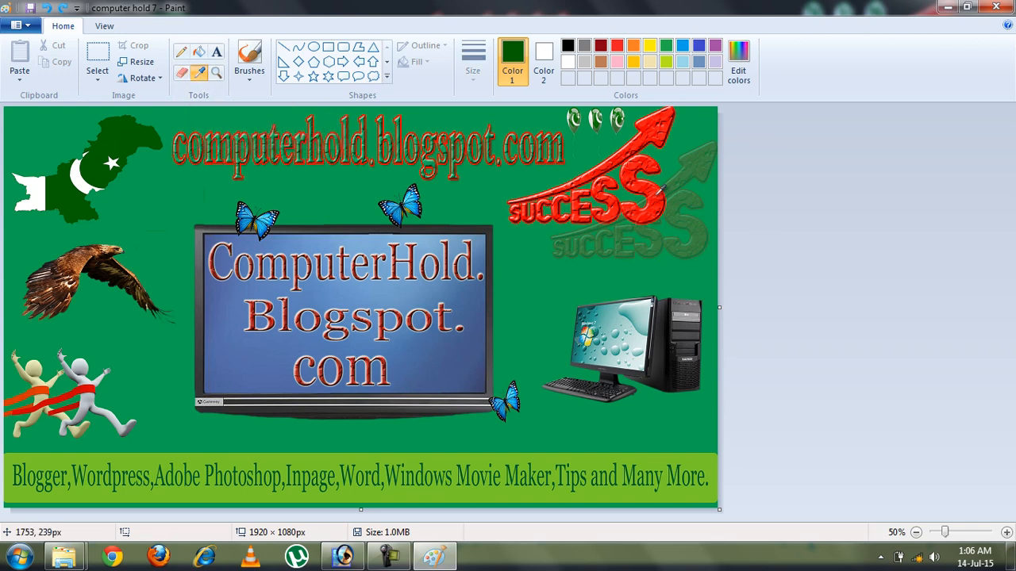
pyautogui.click(647, 121)
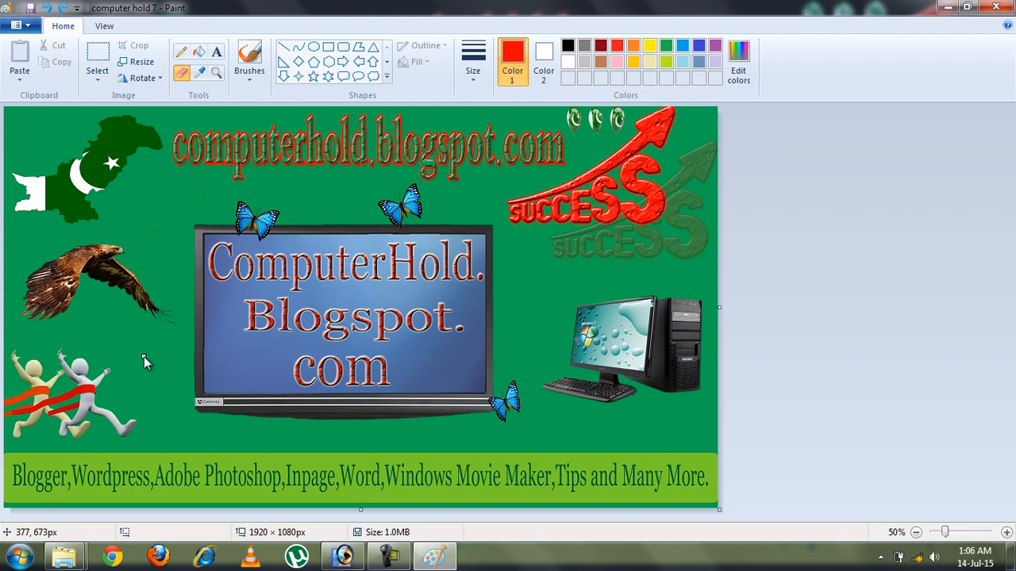
# Magnify the banner's middle to inspect the ComputerHold title text close up
pyautogui.click(218, 72)
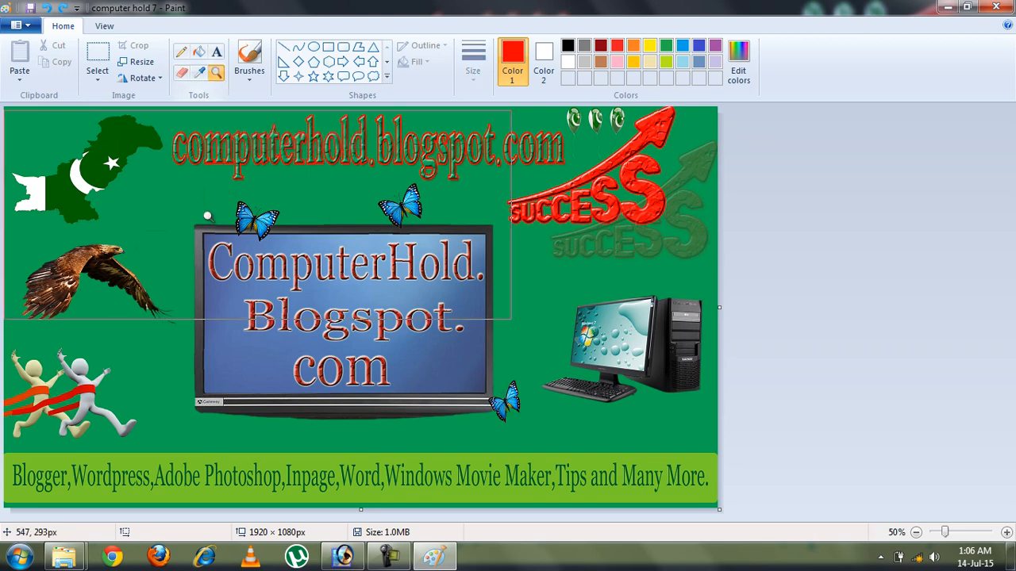
pyautogui.click(352, 304)
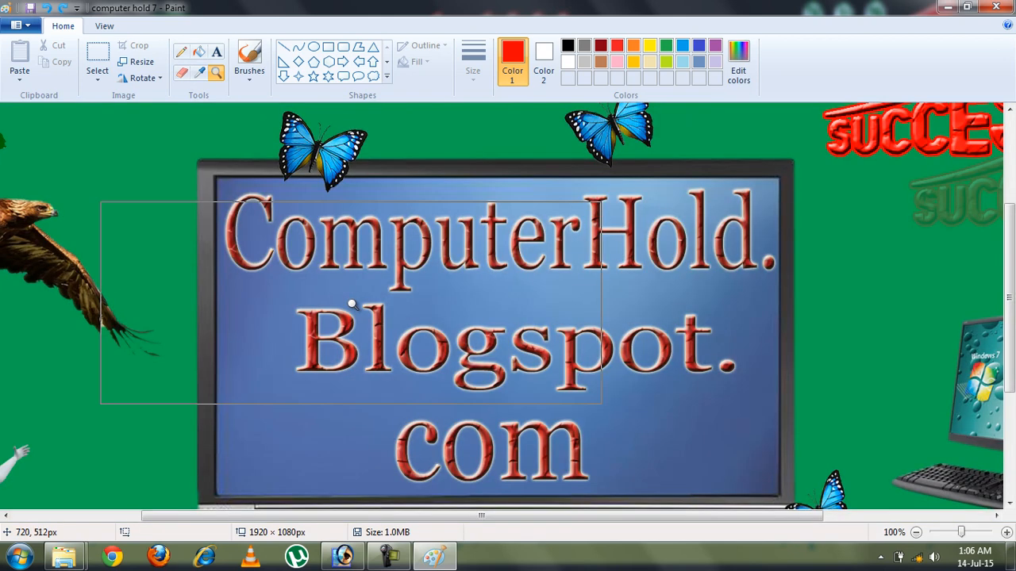
pyautogui.click(409, 289)
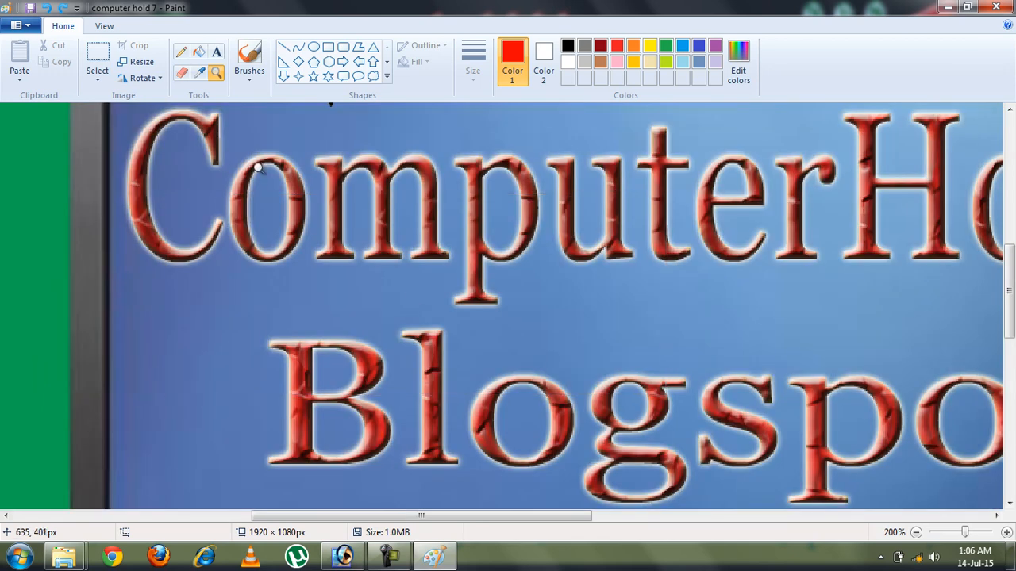
# Zoom the view out twice to 50% to see the whole banner, back on Home
pyautogui.click(106, 27)
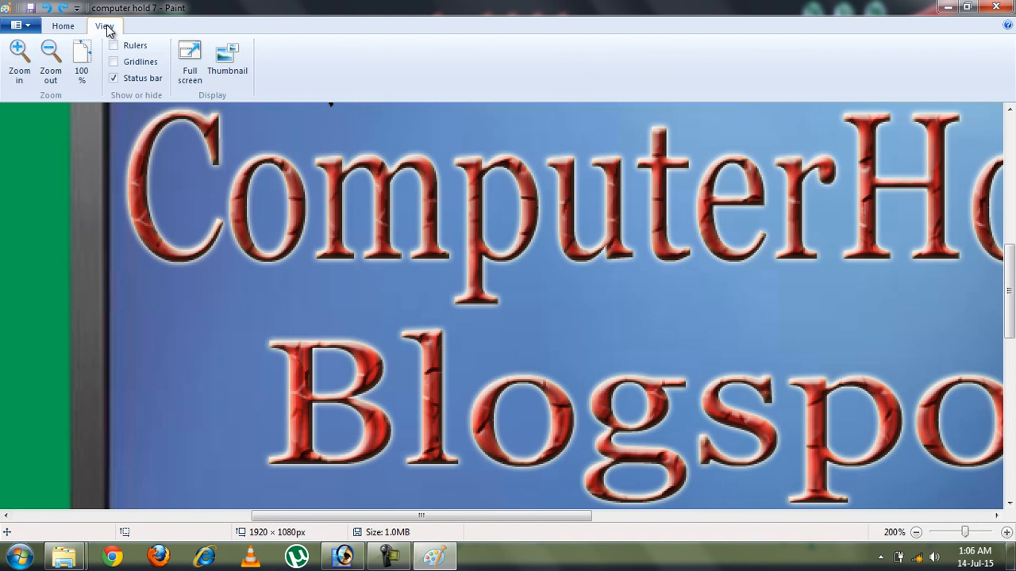
pyautogui.click(56, 60)
pyautogui.click(58, 62)
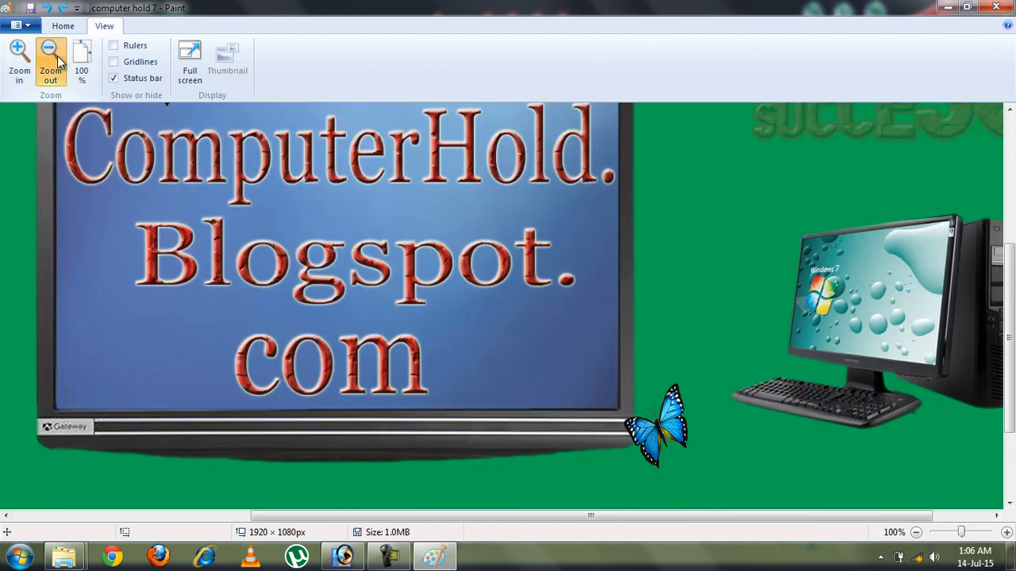
pyautogui.click(64, 29)
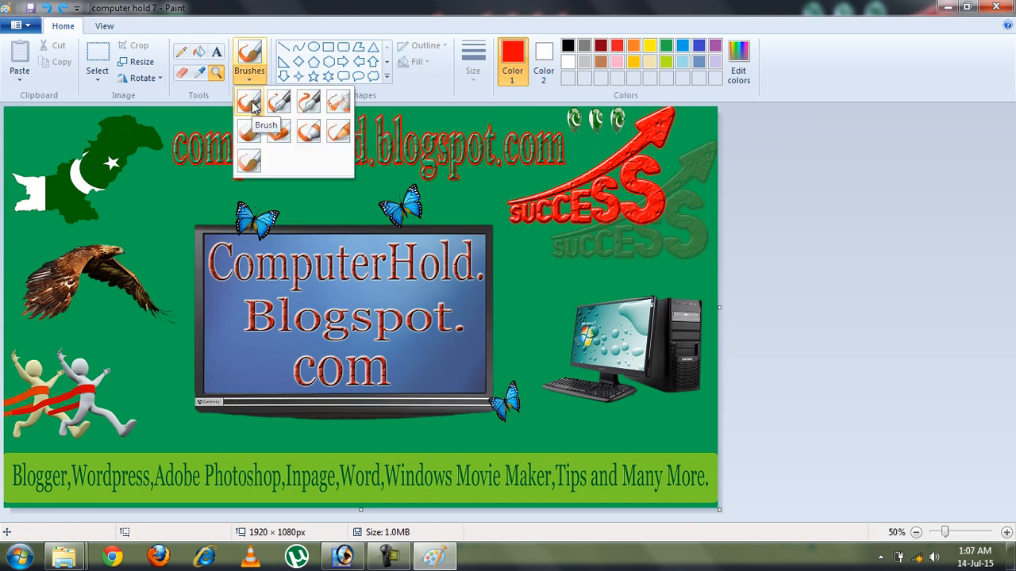
# Paint red test strokes with the plain Brush, then undo them
pyautogui.click(253, 105)
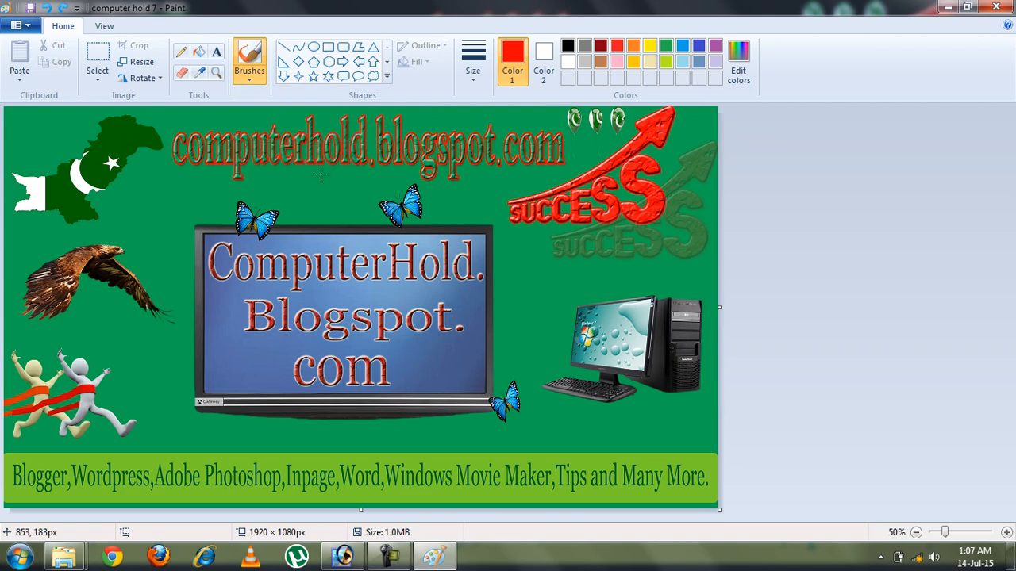
pyautogui.moveTo(263, 175)
pyautogui.mouseDown()
pyautogui.moveTo(168, 203)
pyautogui.moveTo(117, 192)
pyautogui.mouseUp()
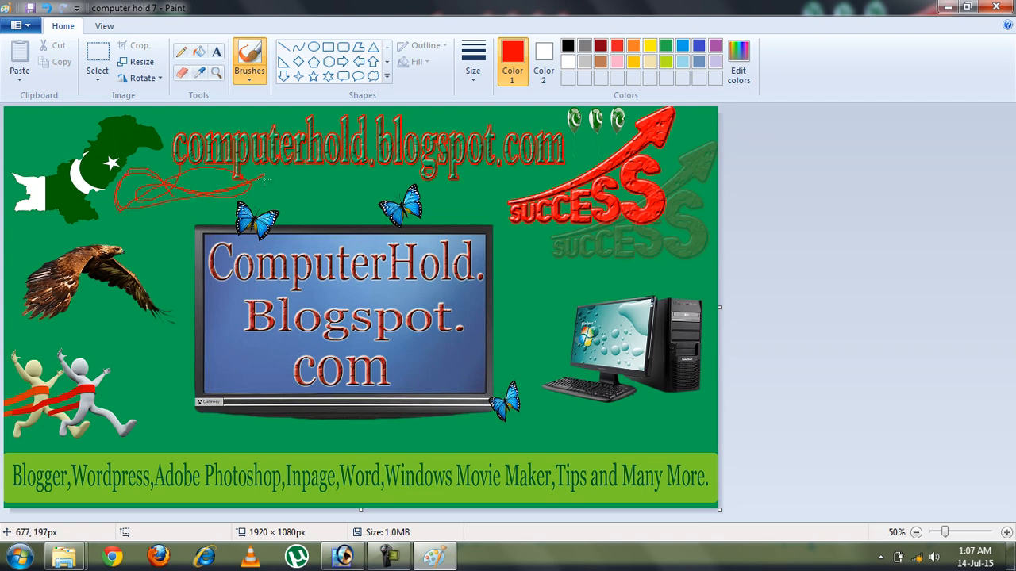
pyautogui.moveTo(370, 190); pyautogui.dragTo(386, 219)
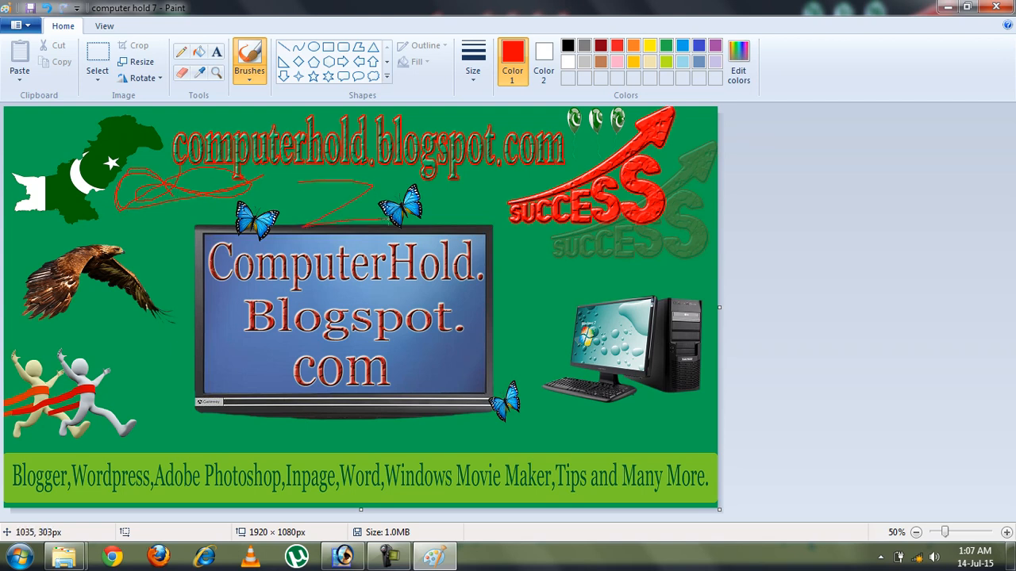
pyautogui.moveTo(425, 162); pyautogui.dragTo(459, 214)
pyautogui.moveTo(508, 154); pyautogui.dragTo(526, 221)
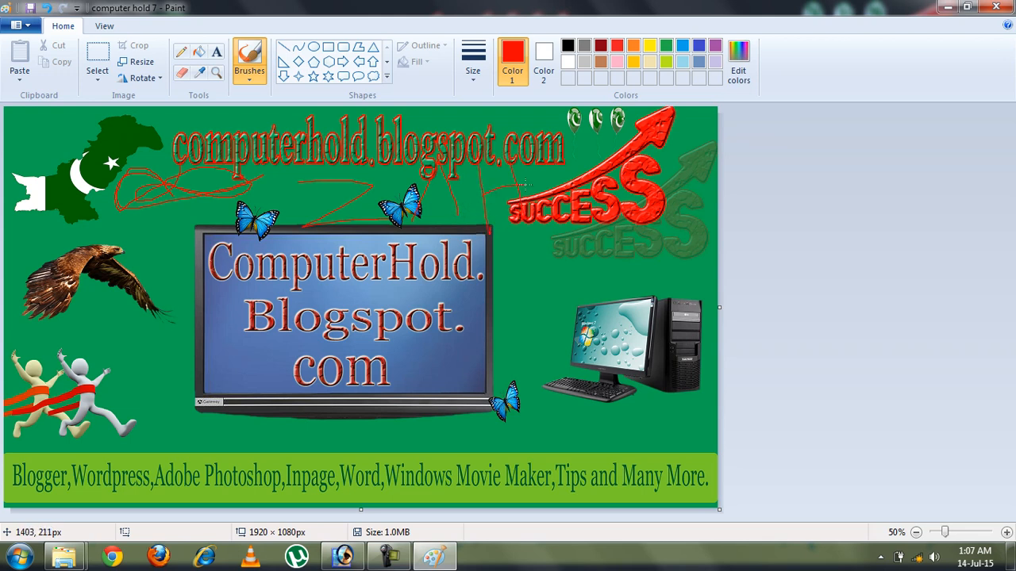
pyautogui.hotkey('ctrl', 'z')
pyautogui.hotkey('ctrl', 'z')
pyautogui.hotkey('ctrl', 'z')
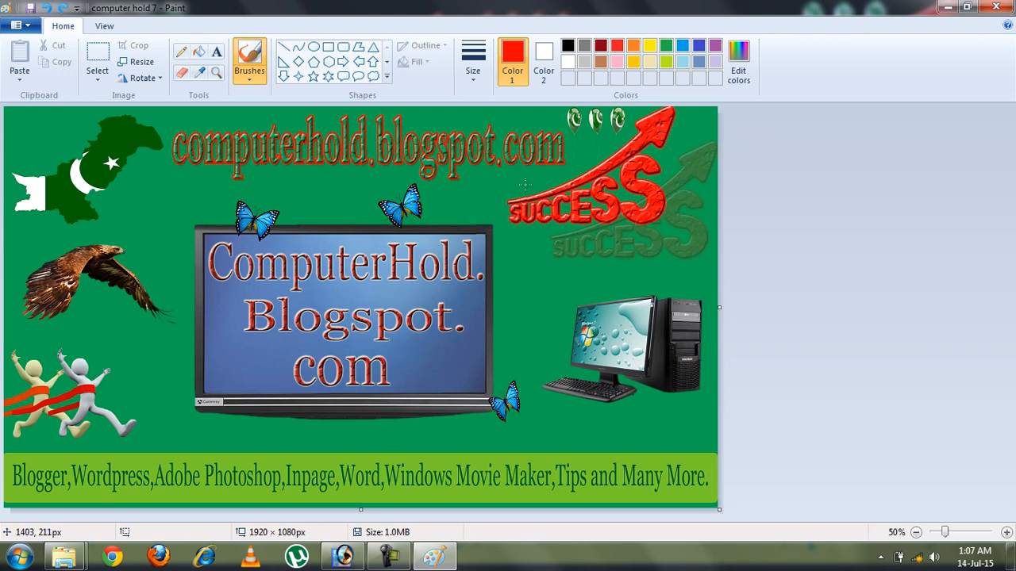
# Set the brush to the thickest size and paint a red Z from flag to monitor
pyautogui.click(476, 65)
pyautogui.click(498, 192)
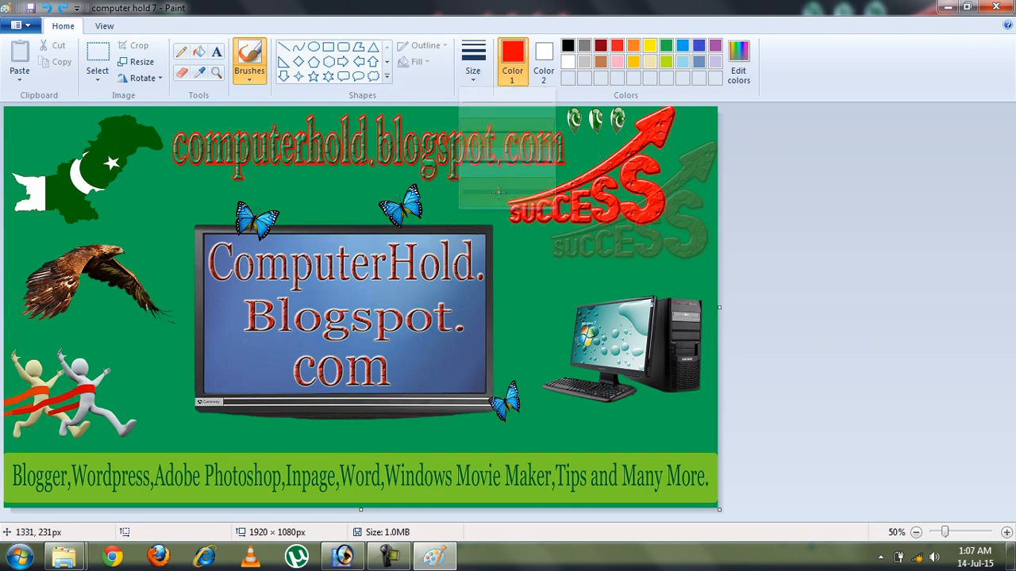
pyautogui.moveTo(125, 174)
pyautogui.mouseDown()
pyautogui.moveTo(215, 186)
pyautogui.moveTo(117, 251)
pyautogui.moveTo(214, 248)
pyautogui.moveTo(252, 213)
pyautogui.moveTo(279, 156)
pyautogui.moveTo(308, 262)
pyautogui.mouseUp()
# Paint red letters A, H and D beside the Z, then undo the lettering
pyautogui.moveTo(248, 214); pyautogui.dragTo(315, 208)
pyautogui.moveTo(322, 167); pyautogui.dragTo(338, 274)
pyautogui.moveTo(366, 161); pyautogui.dragTo(386, 260)
pyautogui.moveTo(325, 219); pyautogui.dragTo(400, 206)
pyautogui.moveTo(438, 153); pyautogui.dragTo(447, 281)
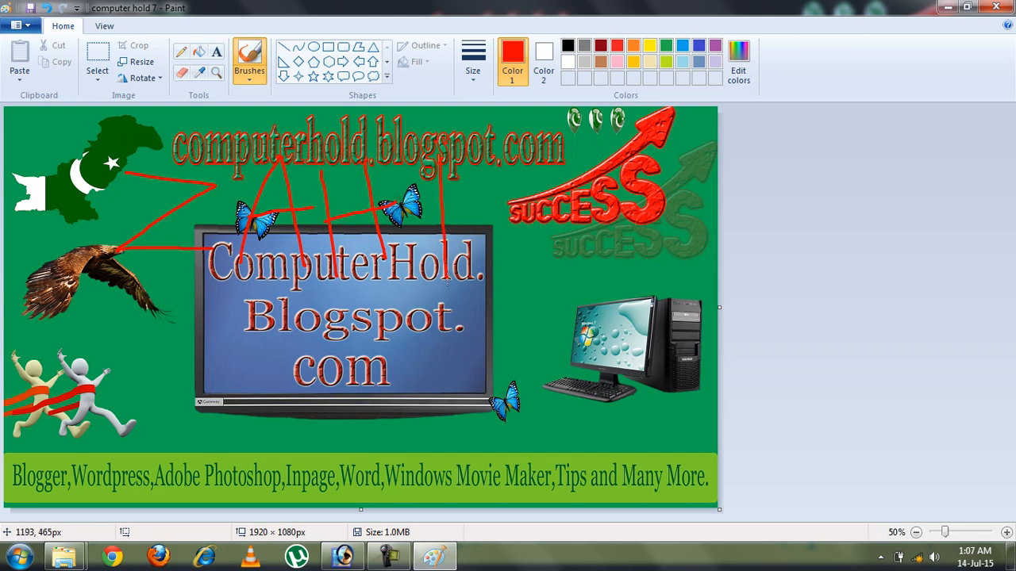
pyautogui.moveTo(490, 165); pyautogui.dragTo(505, 270)
pyautogui.moveTo(491, 173)
pyautogui.mouseDown()
pyautogui.moveTo(560, 181)
pyautogui.moveTo(519, 254)
pyautogui.moveTo(489, 263)
pyautogui.mouseUp()
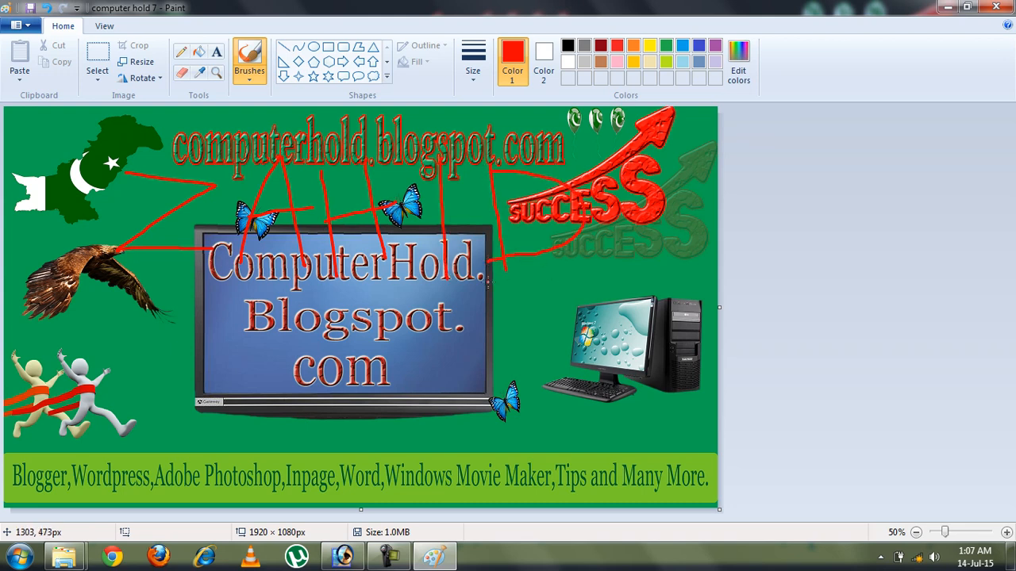
pyautogui.hotkey('ctrl', 'z')
pyautogui.hotkey('ctrl', 'z')
pyautogui.hotkey('ctrl', 'z')
pyautogui.hotkey('ctrl', 'z')
pyautogui.hotkey('ctrl', 'z')
pyautogui.hotkey('ctrl', 'z')
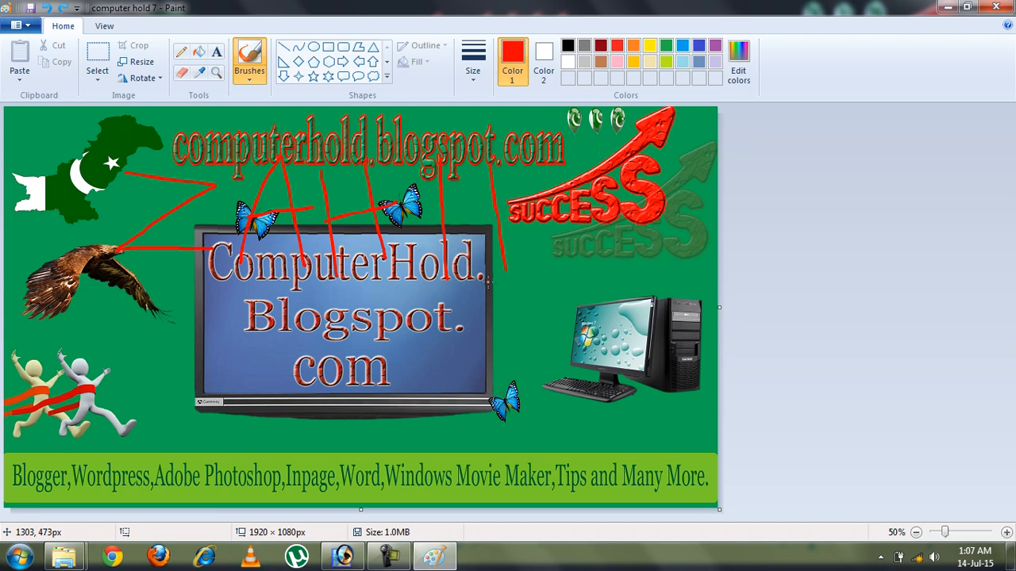
pyautogui.hotkey('ctrl', 'z')
pyautogui.hotkey('ctrl', 'z')
pyautogui.hotkey('ctrl', 'z')
pyautogui.hotkey('ctrl', 'z')
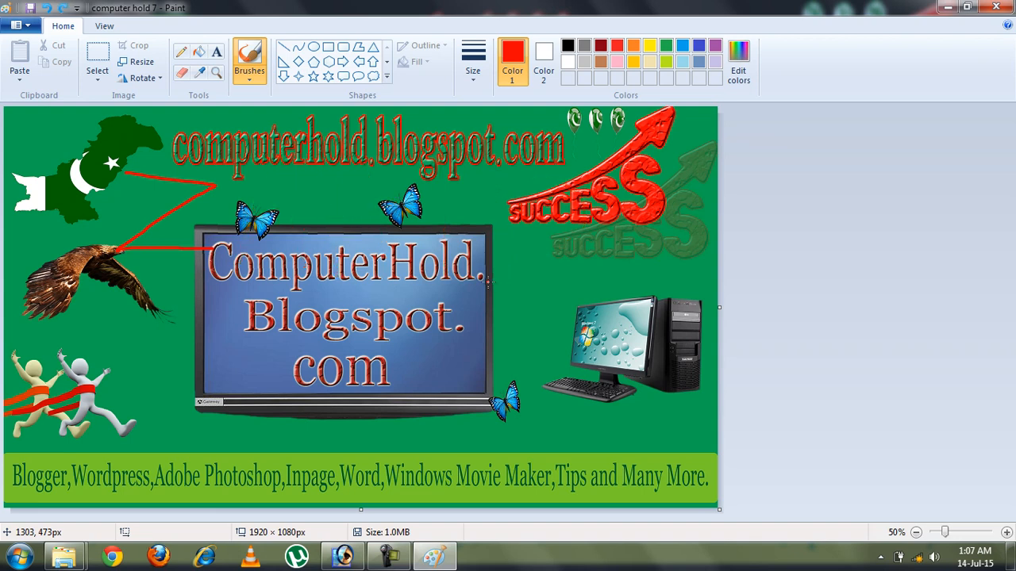
# Switch to another brush style and thicker size, and paint a red Z over the title
pyautogui.click(249, 80)
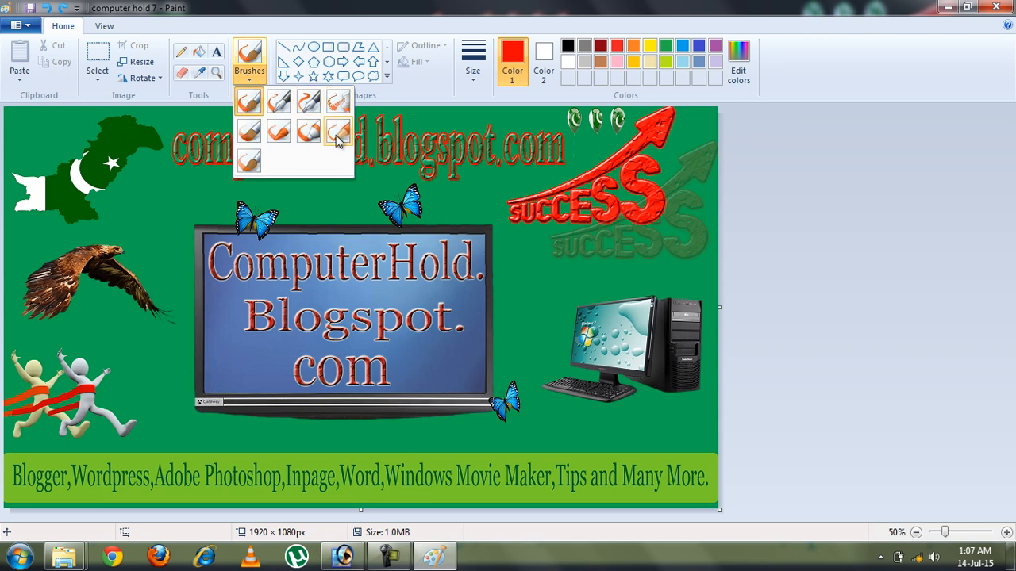
pyautogui.click(308, 131)
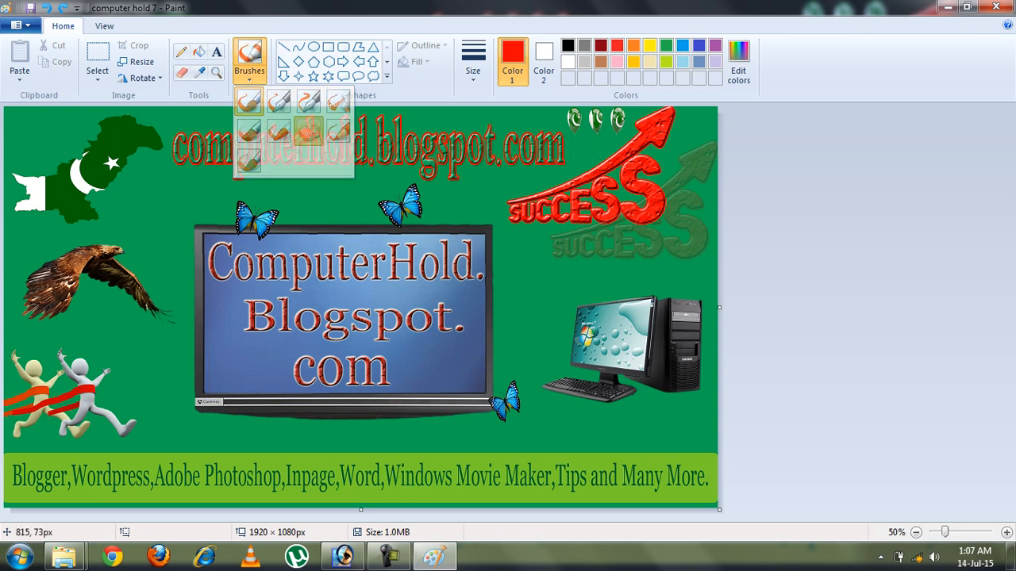
pyautogui.click(472, 67)
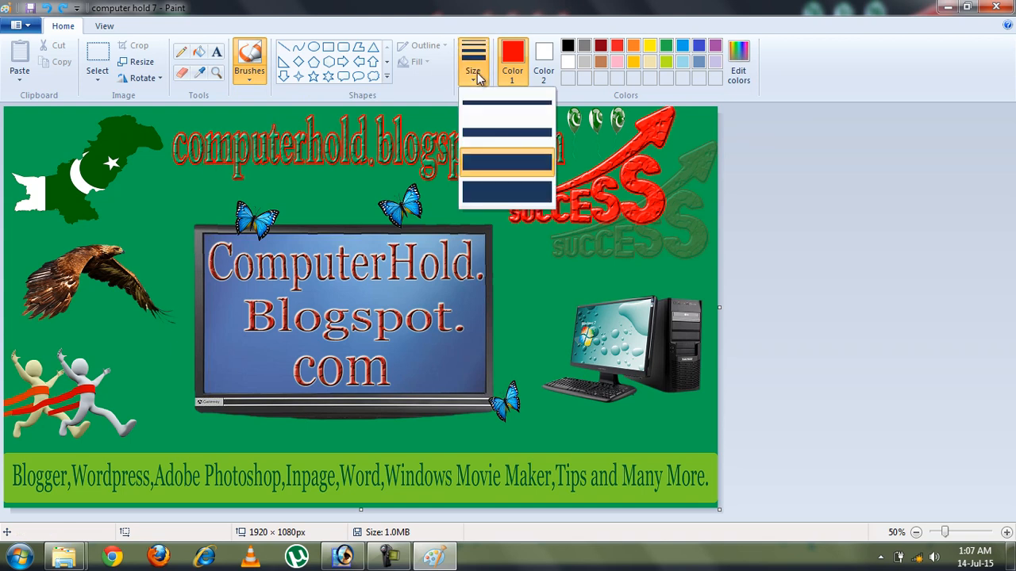
pyautogui.click(496, 163)
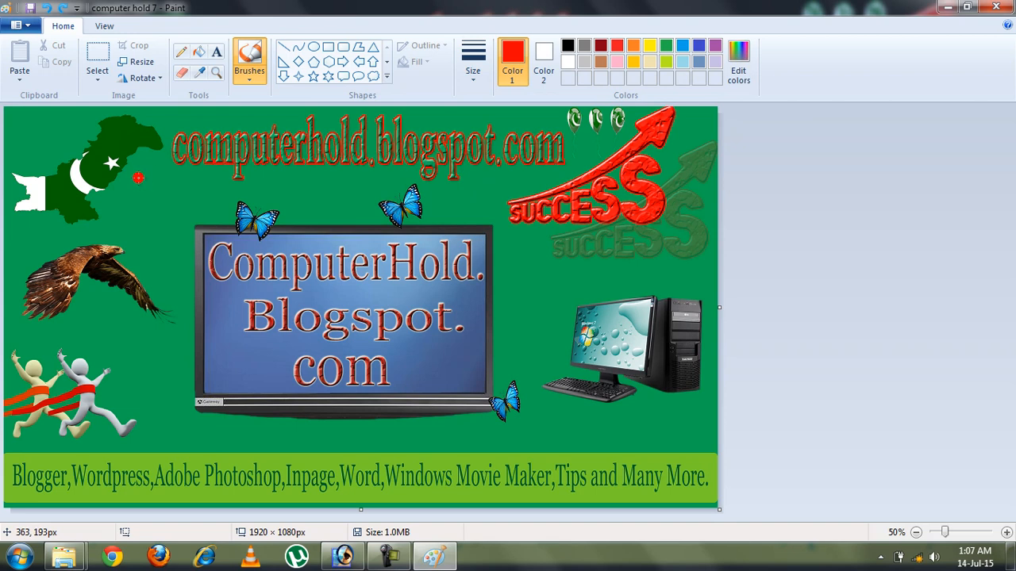
pyautogui.moveTo(147, 153)
pyautogui.mouseDown()
pyautogui.moveTo(272, 155)
pyautogui.moveTo(188, 199)
pyautogui.moveTo(142, 240)
pyautogui.moveTo(283, 243)
pyautogui.moveTo(324, 149)
pyautogui.moveTo(365, 244)
pyautogui.mouseUp()
# Paint red letters A, H, D and a long line across ComputerHold, then undo them
pyautogui.moveTo(296, 208); pyautogui.dragTo(357, 201)
pyautogui.moveTo(396, 147); pyautogui.dragTo(399, 224)
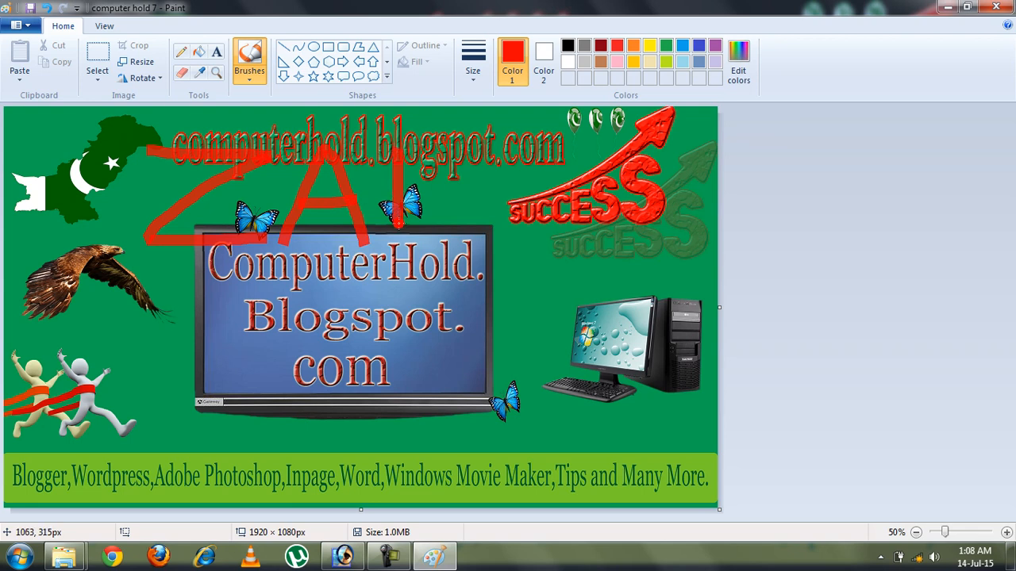
pyautogui.moveTo(435, 136); pyautogui.dragTo(444, 200)
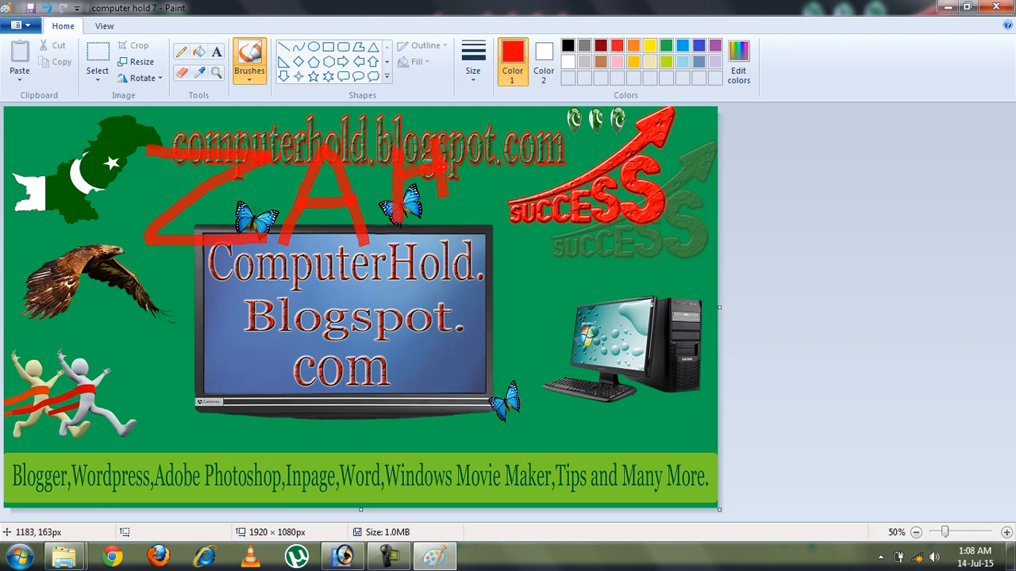
pyautogui.moveTo(468, 143); pyautogui.dragTo(478, 229)
pyautogui.moveTo(518, 170); pyautogui.dragTo(527, 216)
pyautogui.moveTo(514, 141)
pyautogui.mouseDown()
pyautogui.moveTo(562, 145)
pyautogui.moveTo(582, 187)
pyautogui.moveTo(538, 208)
pyautogui.mouseUp()
pyautogui.moveTo(123, 266)
pyautogui.mouseDown()
pyautogui.moveTo(238, 266)
pyautogui.moveTo(367, 283)
pyautogui.moveTo(602, 243)
pyautogui.mouseUp()
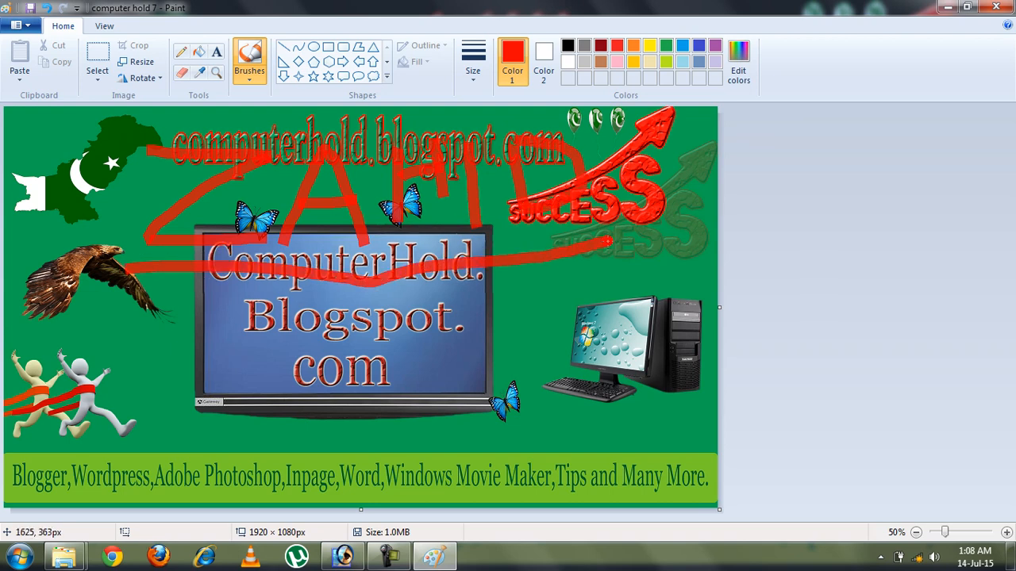
pyautogui.hotkey('ctrl', 'z')
pyautogui.hotkey('ctrl', 'z')
pyautogui.hotkey('ctrl', 'z')
pyautogui.hotkey('ctrl', 'z')
pyautogui.hotkey('ctrl', 'z')
pyautogui.hotkey('ctrl', 'z')
pyautogui.hotkey('ctrl', 'z')
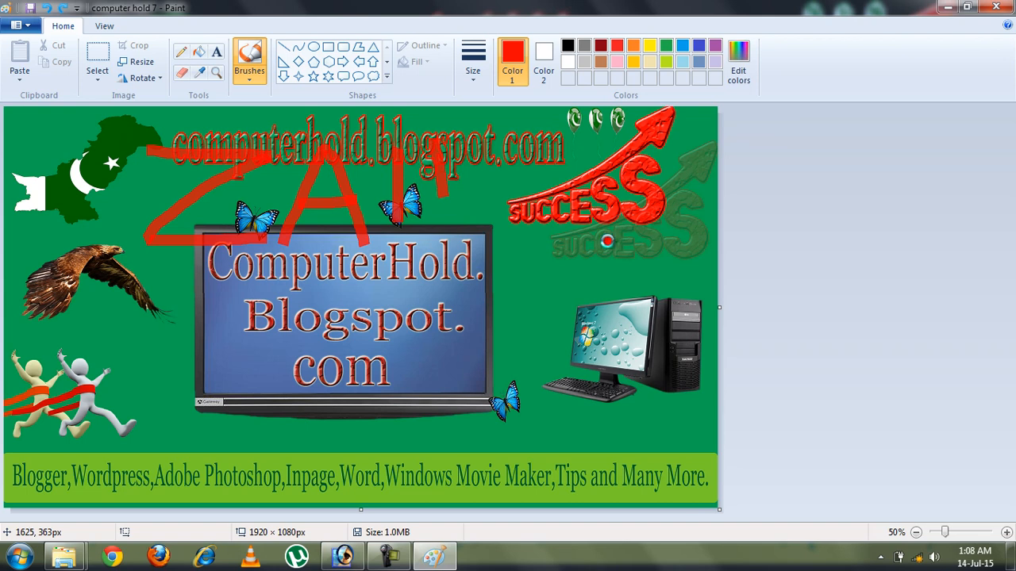
pyautogui.hotkey('ctrl', 'z')
pyautogui.hotkey('ctrl', 'z')
pyautogui.hotkey('ctrl', 'z')
pyautogui.hotkey('ctrl', 'z')
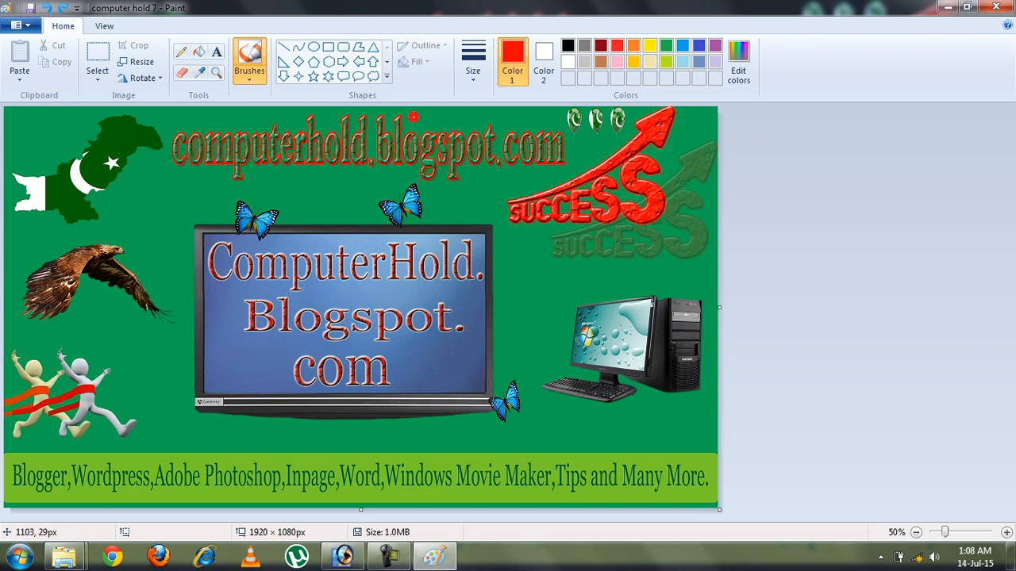
# Try the fourth brush style at the thickest width with faint red trial strokes
pyautogui.click(237, 75)
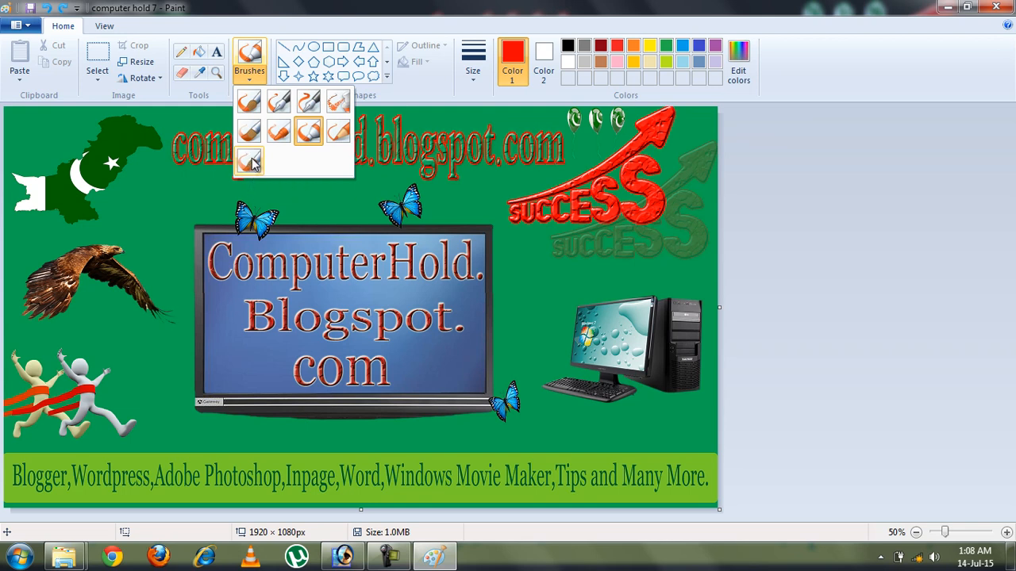
pyautogui.click(338, 103)
pyautogui.moveTo(149, 174)
pyautogui.mouseDown()
pyautogui.moveTo(247, 171)
pyautogui.moveTo(139, 244)
pyautogui.moveTo(247, 247)
pyautogui.mouseUp()
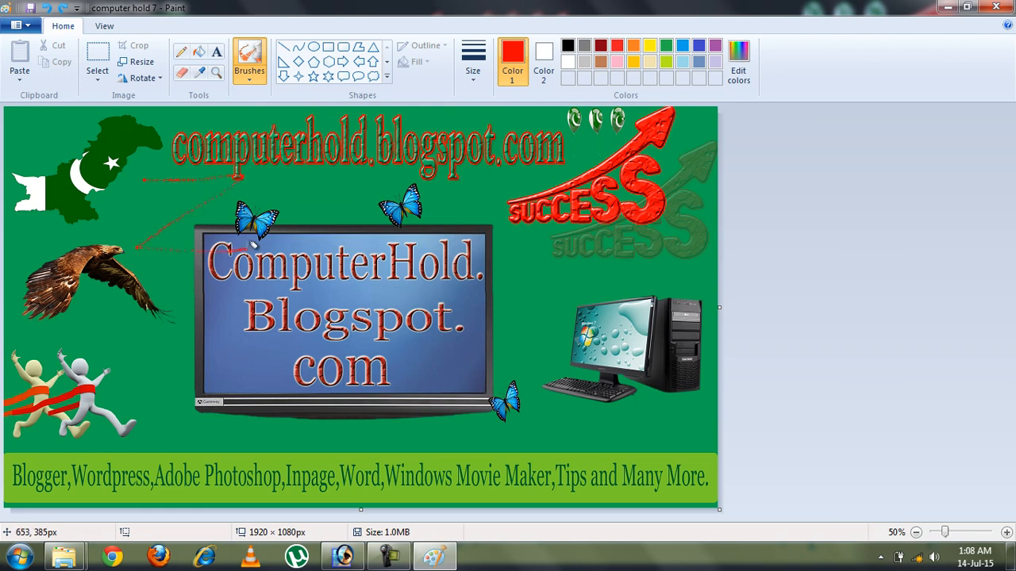
pyautogui.click(473, 63)
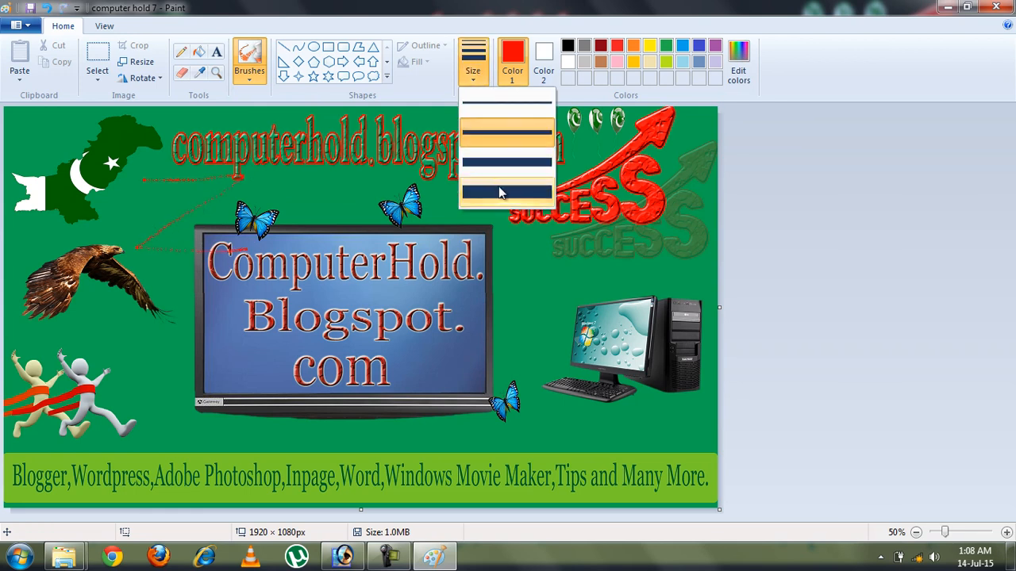
pyautogui.click(500, 191)
pyautogui.moveTo(270, 246)
pyautogui.mouseDown()
pyautogui.moveTo(282, 198)
pyautogui.moveTo(311, 148)
pyautogui.moveTo(334, 248)
pyautogui.mouseUp()
pyautogui.moveTo(283, 203); pyautogui.dragTo(333, 199)
pyautogui.moveTo(374, 143); pyautogui.dragTo(365, 247)
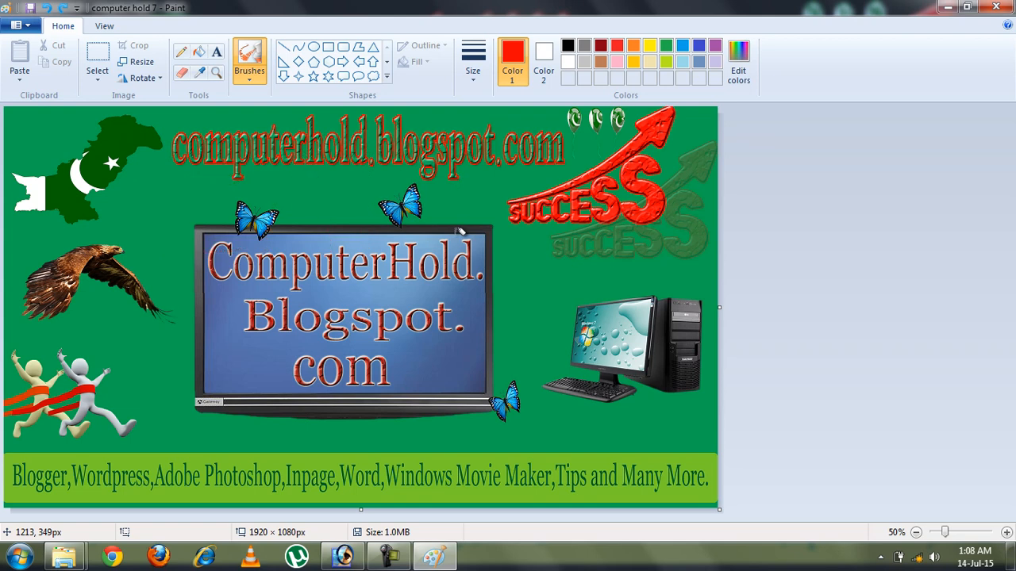
# Draw a red vertical line below the flag with the Line tool, then undo it
pyautogui.click(284, 50)
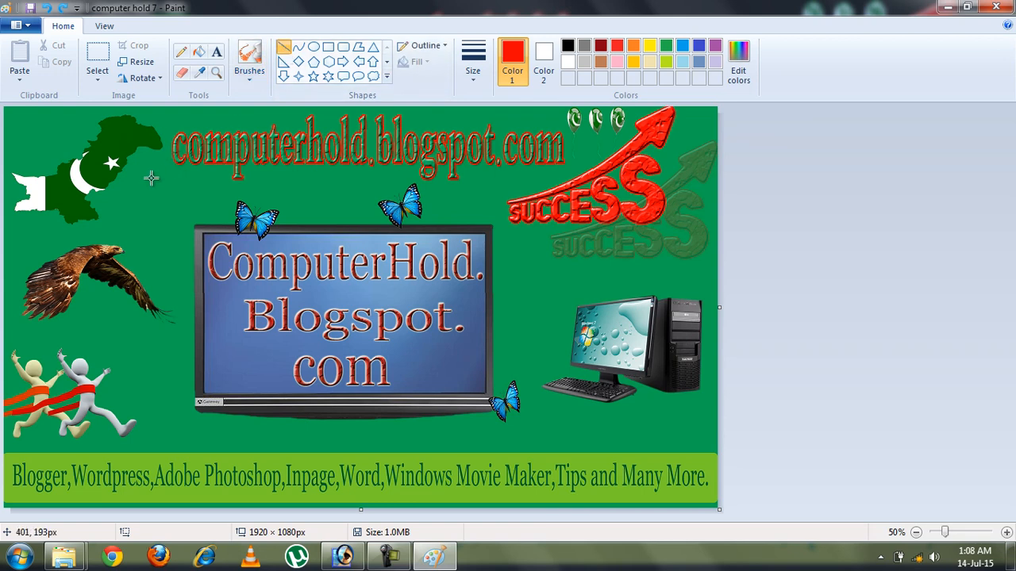
pyautogui.moveTo(148, 178)
pyautogui.mouseDown()
pyautogui.moveTo(148, 310)
pyautogui.moveTo(76, 297)
pyautogui.moveTo(70, 286)
pyautogui.moveTo(164, 314)
pyautogui.moveTo(136, 321)
pyautogui.moveTo(131, 449)
pyautogui.moveTo(148, 411)
pyautogui.moveTo(146, 349)
pyautogui.mouseUp()
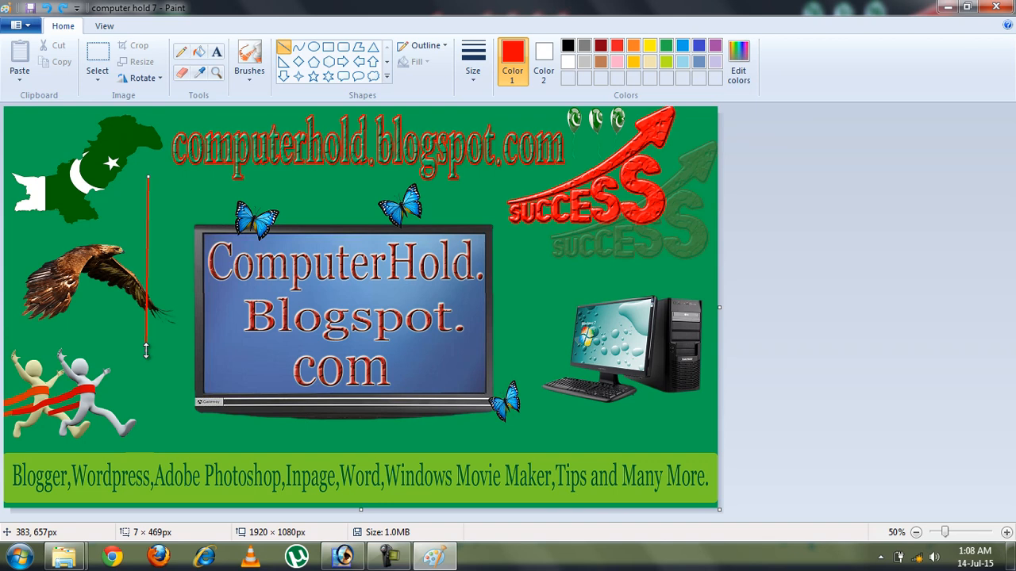
pyautogui.click(161, 384)
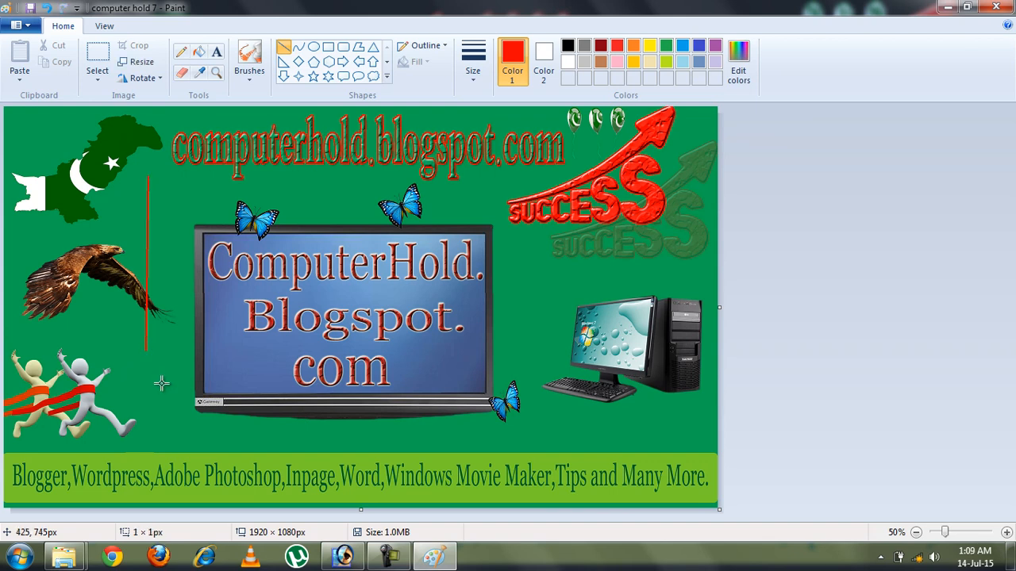
pyautogui.hotkey('ctrl', 'z')
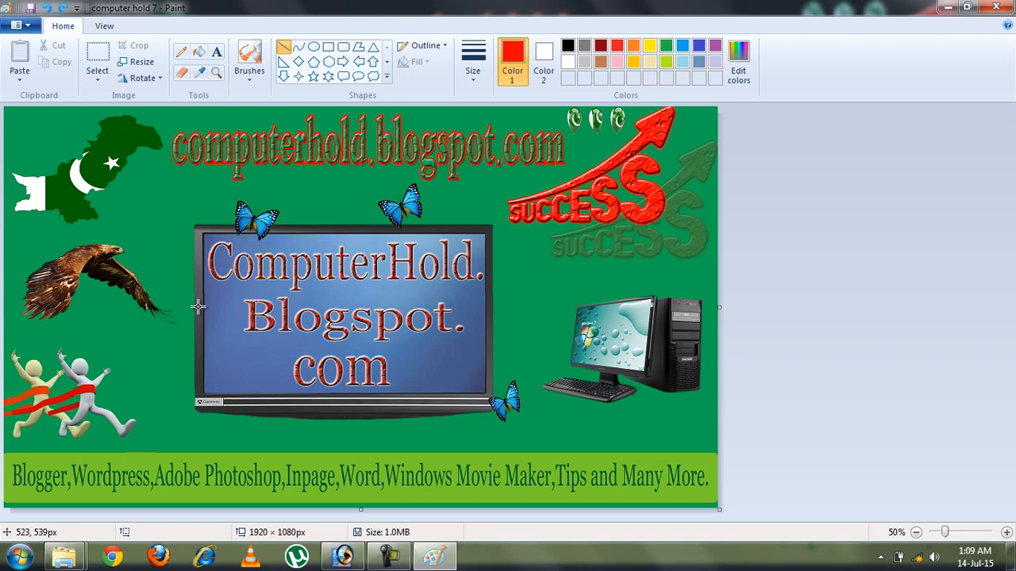
pyautogui.click(472, 73)
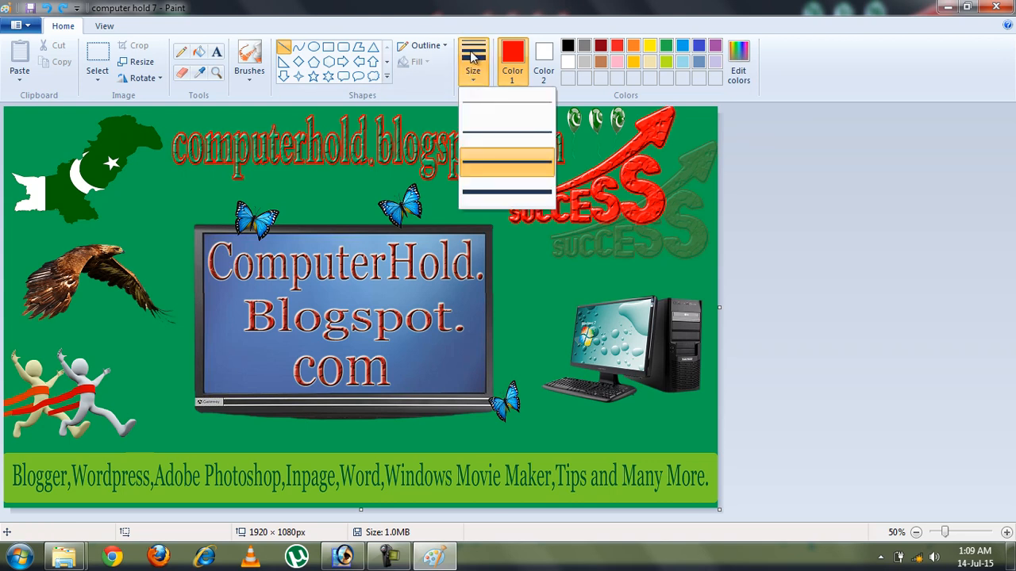
pyautogui.click(472, 72)
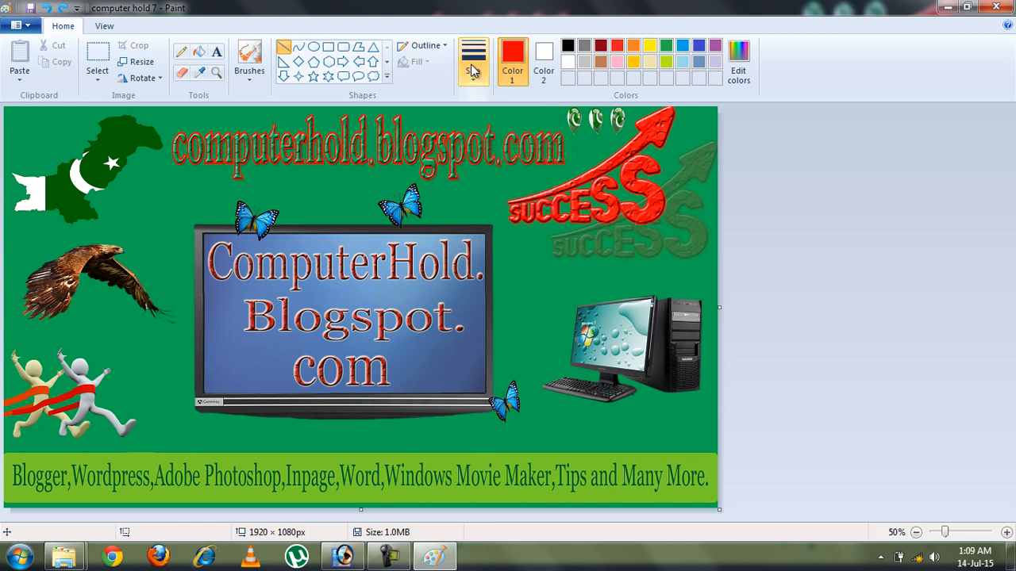
pyautogui.click(298, 50)
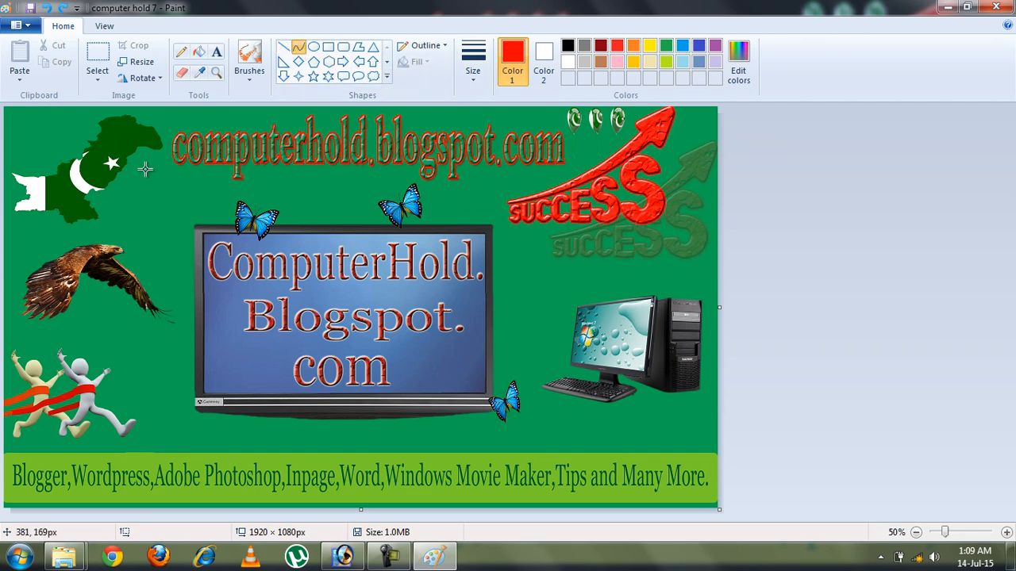
pyautogui.moveTo(138, 153); pyautogui.dragTo(135, 364)
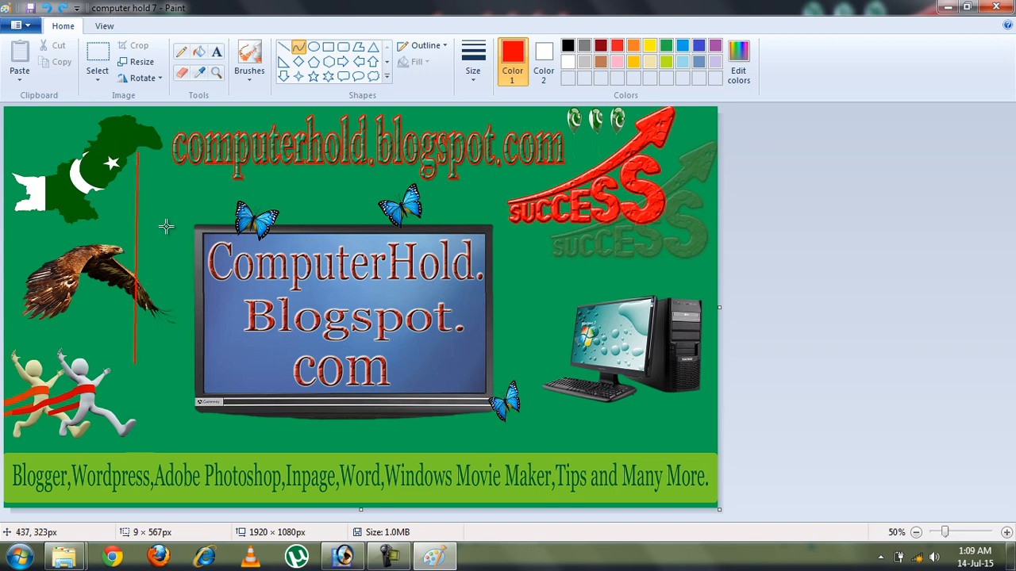
pyautogui.moveTo(149, 195); pyautogui.dragTo(237, 170)
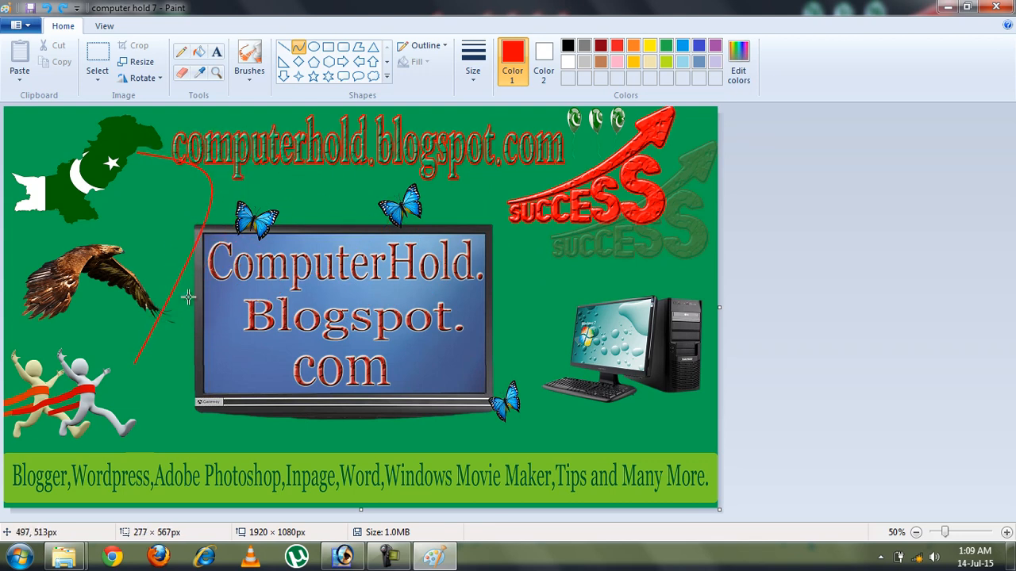
pyautogui.moveTo(183, 298); pyautogui.dragTo(293, 258)
pyautogui.hotkey('ctrl', 'z')
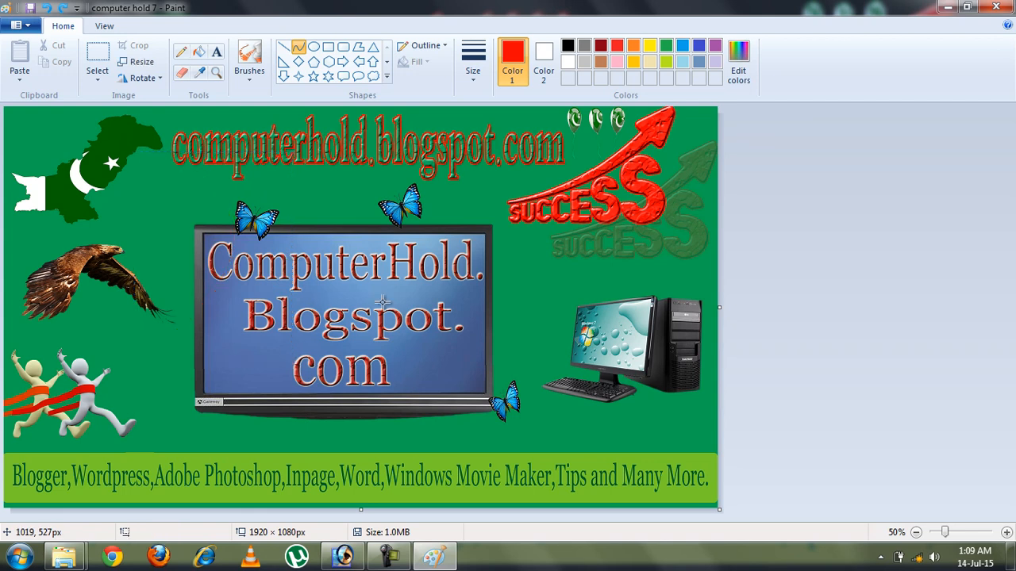
pyautogui.click(315, 49)
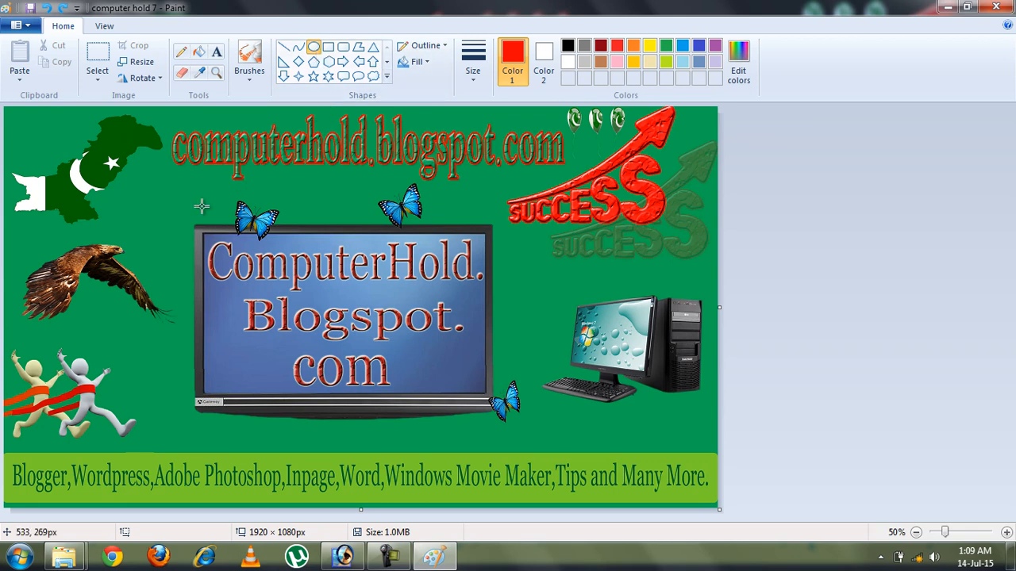
pyautogui.moveTo(126, 145); pyautogui.dragTo(415, 264)
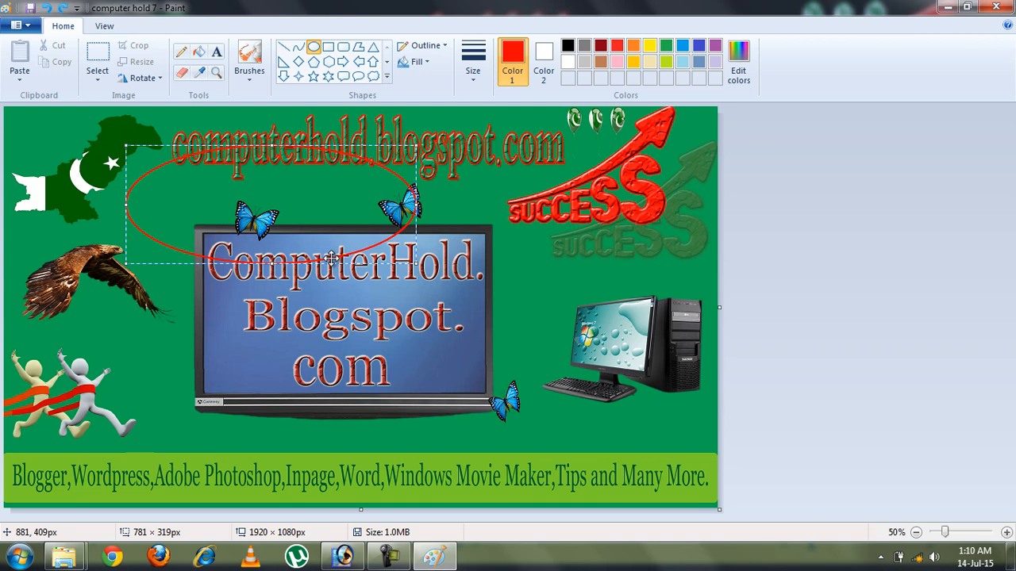
pyautogui.hotkey('ctrl', 'z')
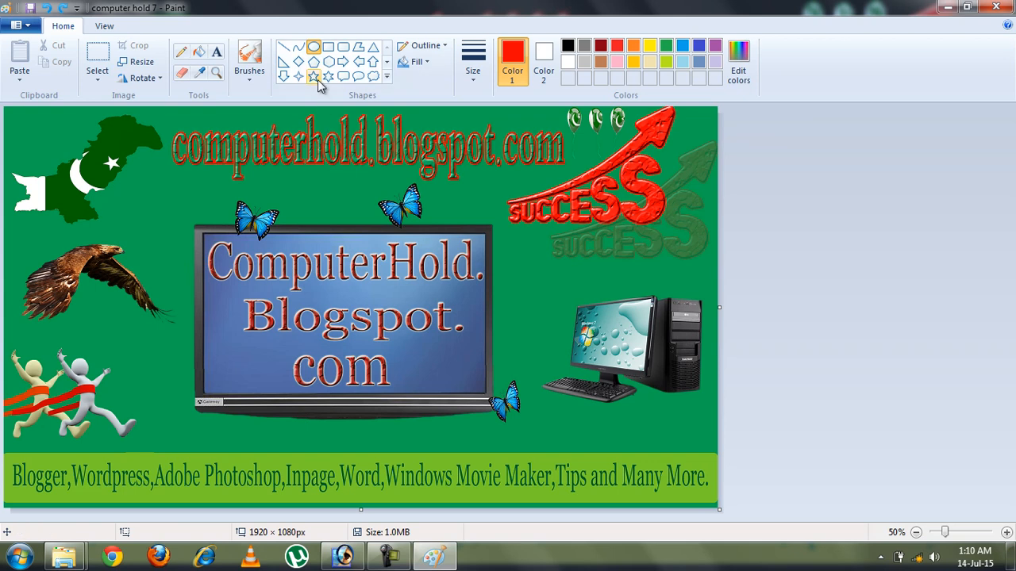
pyautogui.click(314, 50)
pyautogui.moveTo(151, 169); pyautogui.dragTo(553, 294)
pyautogui.moveTo(429, 327)
pyautogui.mouseDown()
pyautogui.moveTo(566, 289)
pyautogui.moveTo(478, 288)
pyautogui.moveTo(478, 323)
pyautogui.mouseUp()
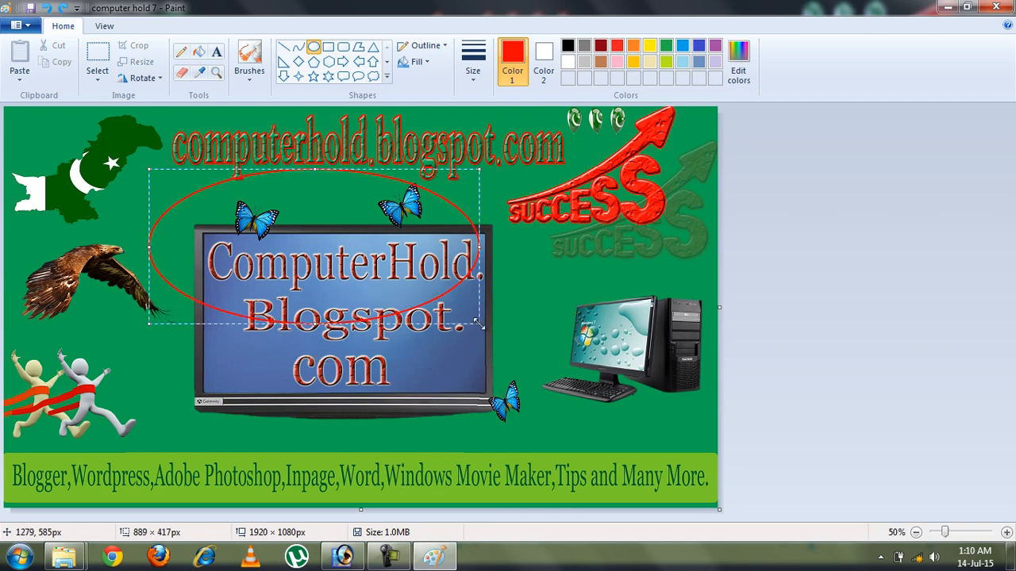
pyautogui.hotkey('ctrl', 'z')
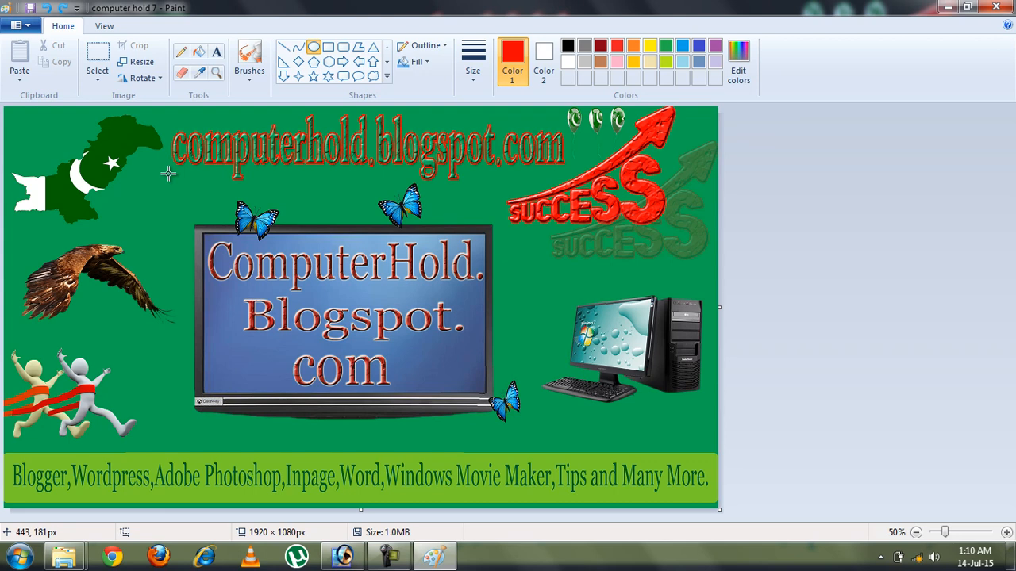
pyautogui.moveTo(168, 173); pyautogui.dragTo(566, 365)
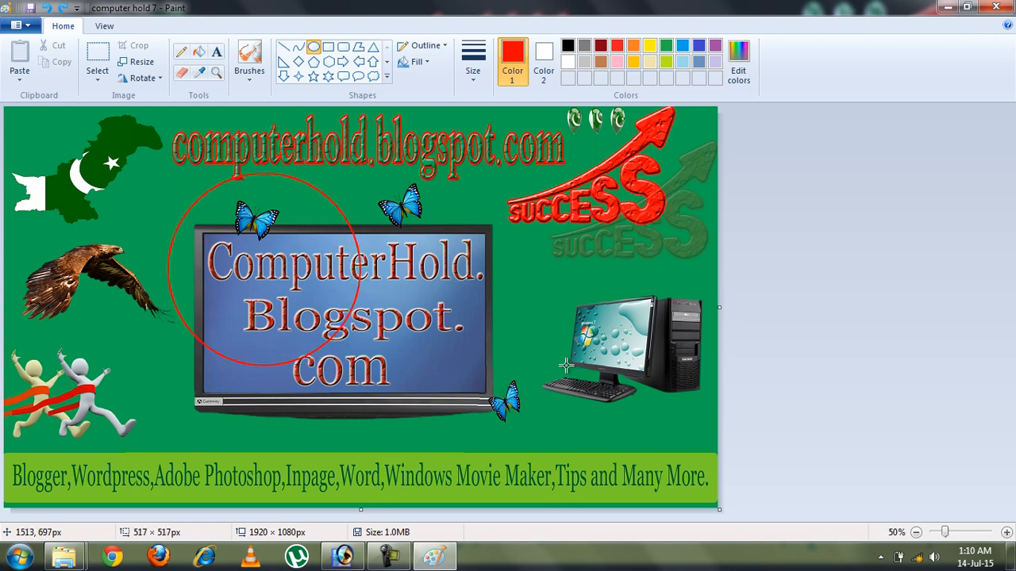
pyautogui.moveTo(566, 365)
pyautogui.mouseDown()
pyautogui.moveTo(401, 302)
pyautogui.moveTo(304, 249)
pyautogui.moveTo(550, 369)
pyautogui.mouseUp()
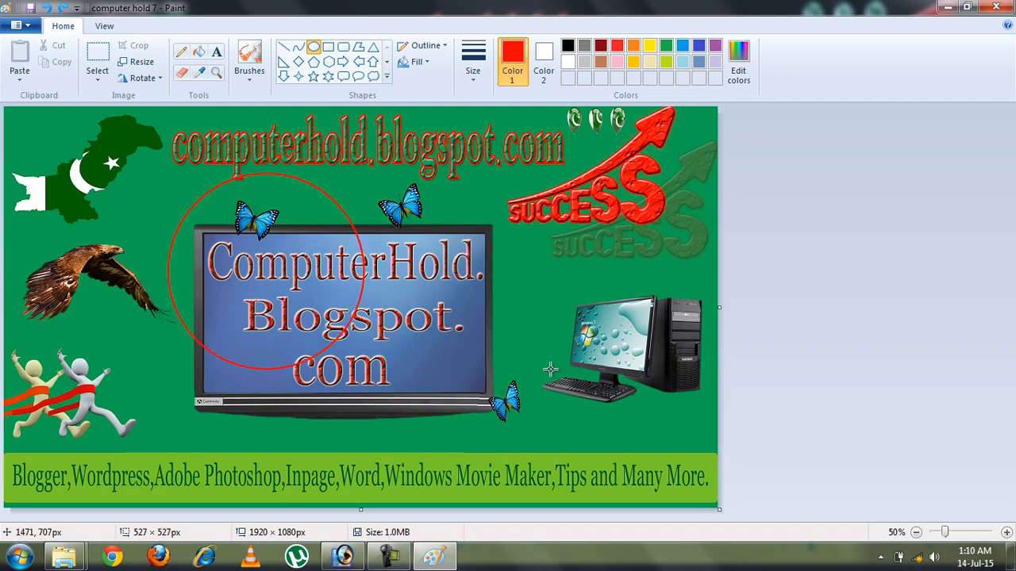
pyautogui.moveTo(550, 369); pyautogui.dragTo(550, 369)
pyautogui.hotkey('ctrl', 'z')
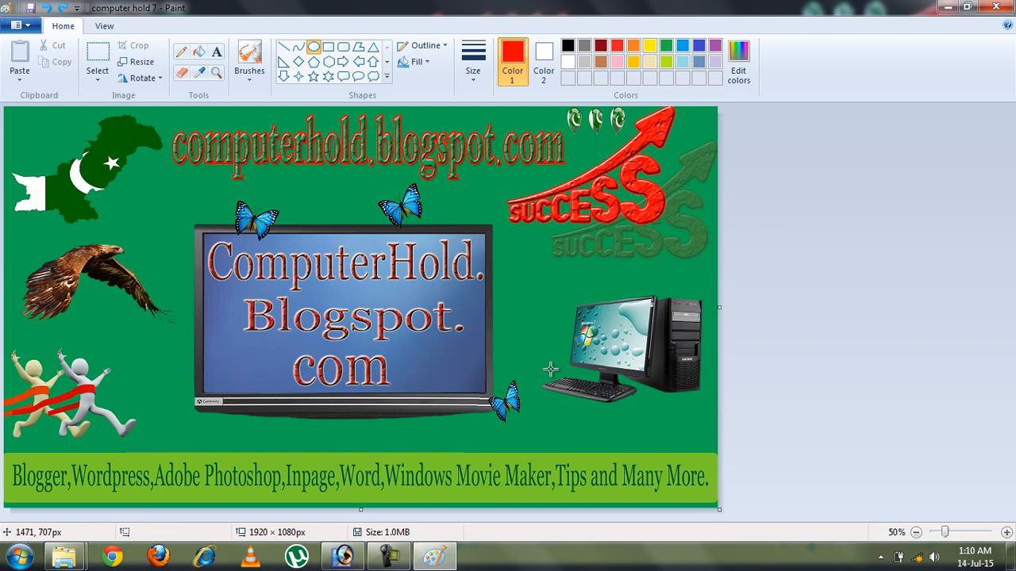
pyautogui.click(327, 49)
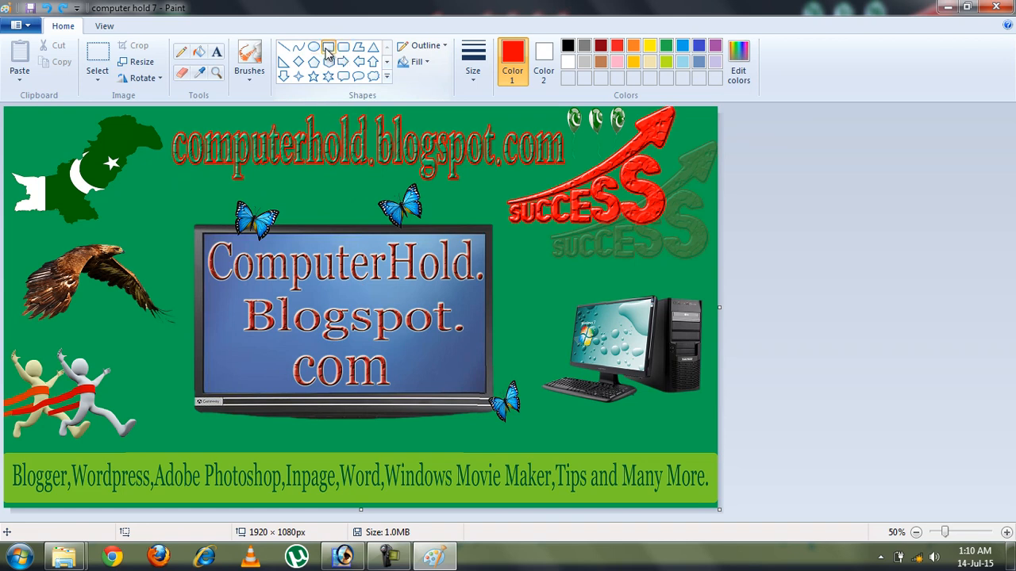
pyautogui.click(343, 48)
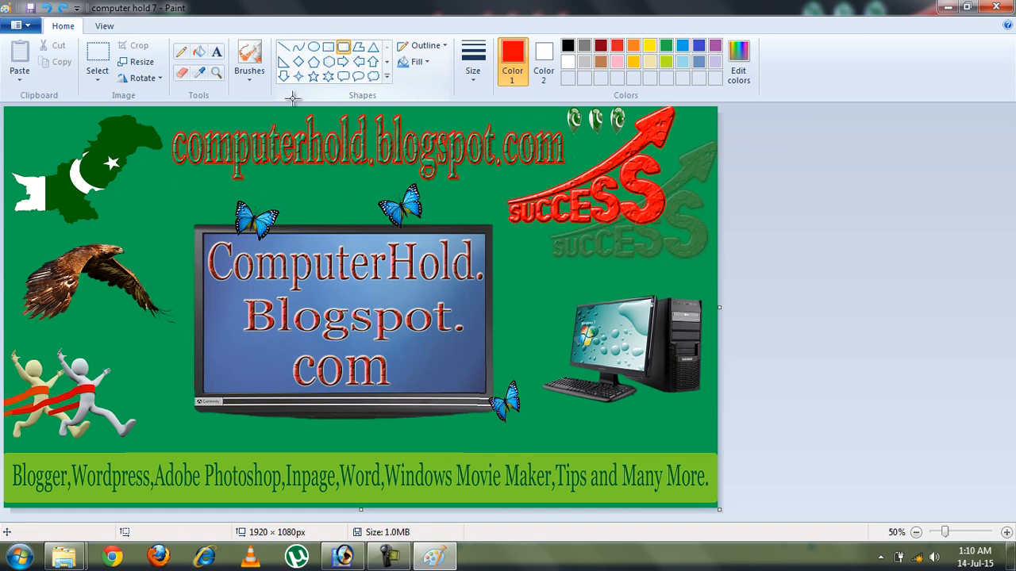
pyautogui.moveTo(132, 171); pyautogui.dragTo(302, 228)
pyautogui.hotkey('ctrl', 'z')
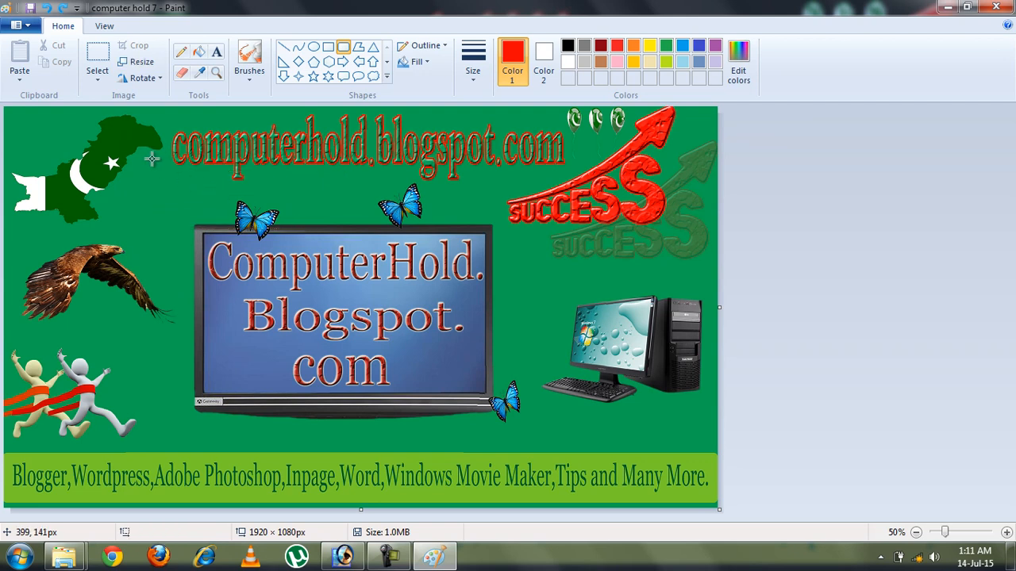
pyautogui.moveTo(157, 160); pyautogui.dragTo(505, 374)
pyautogui.hotkey('ctrl', 'z')
pyautogui.click(357, 46)
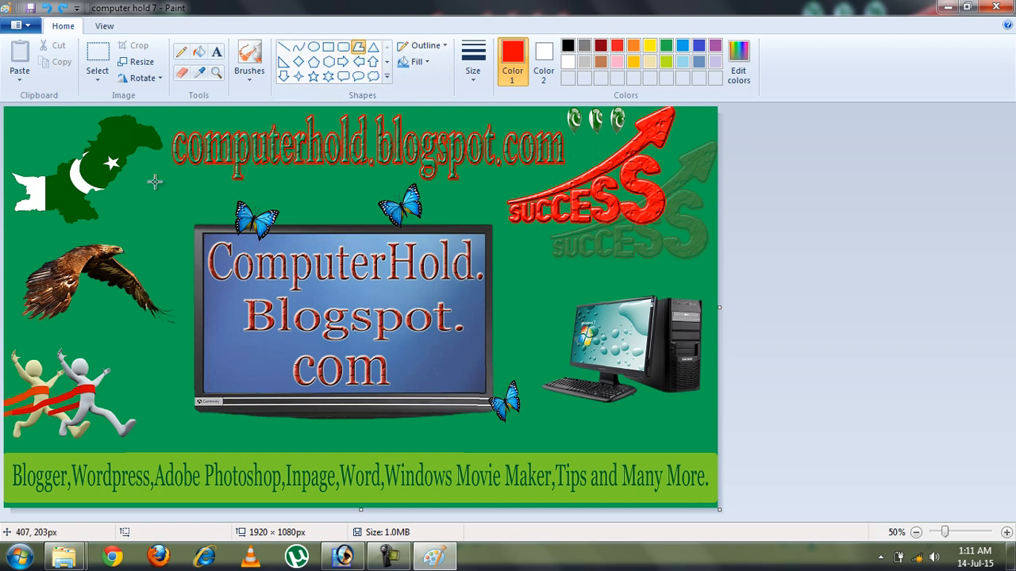
pyautogui.moveTo(155, 181)
pyautogui.mouseDown()
pyautogui.moveTo(305, 295)
pyautogui.moveTo(192, 222)
pyautogui.moveTo(148, 316)
pyautogui.moveTo(141, 345)
pyautogui.moveTo(152, 377)
pyautogui.moveTo(346, 221)
pyautogui.moveTo(342, 183)
pyautogui.moveTo(274, 183)
pyautogui.mouseUp()
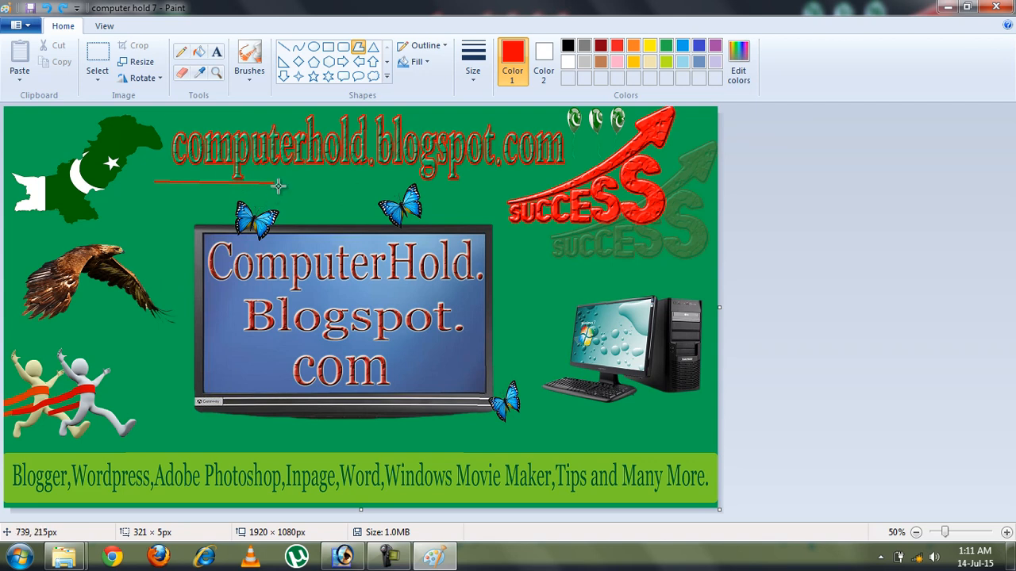
pyautogui.click(156, 282)
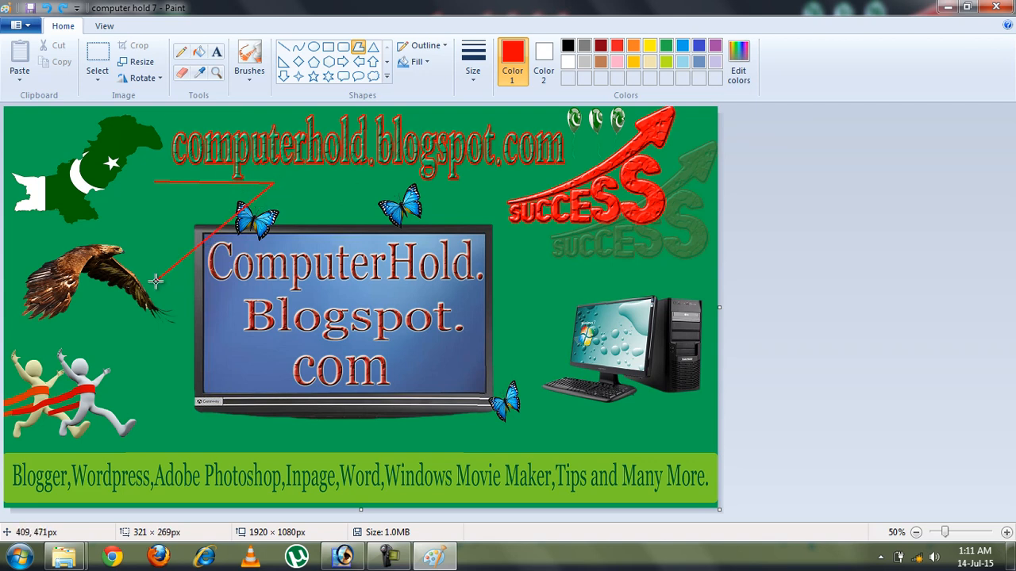
pyautogui.click(269, 278)
pyautogui.click(491, 184)
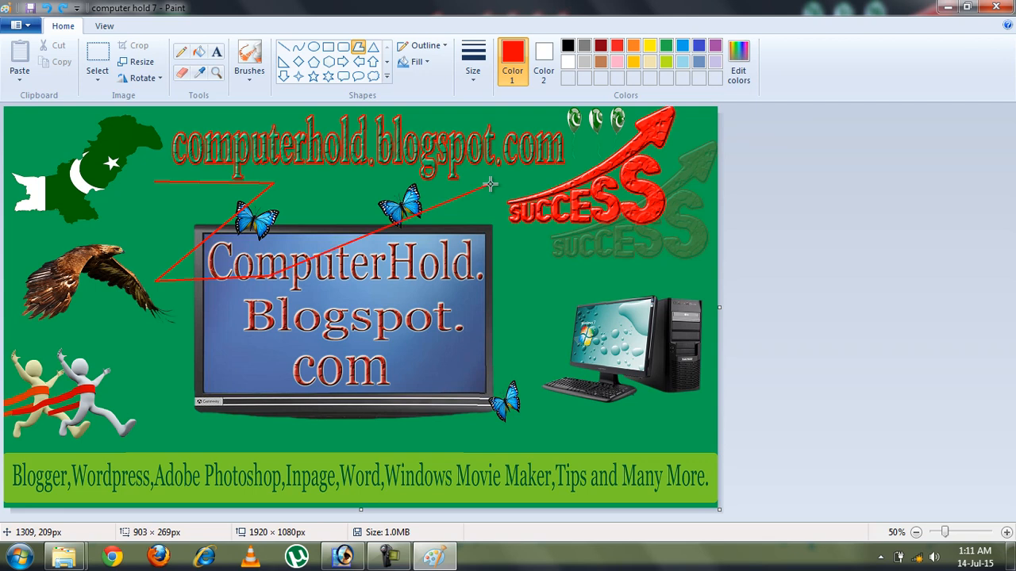
pyautogui.press('Escape')
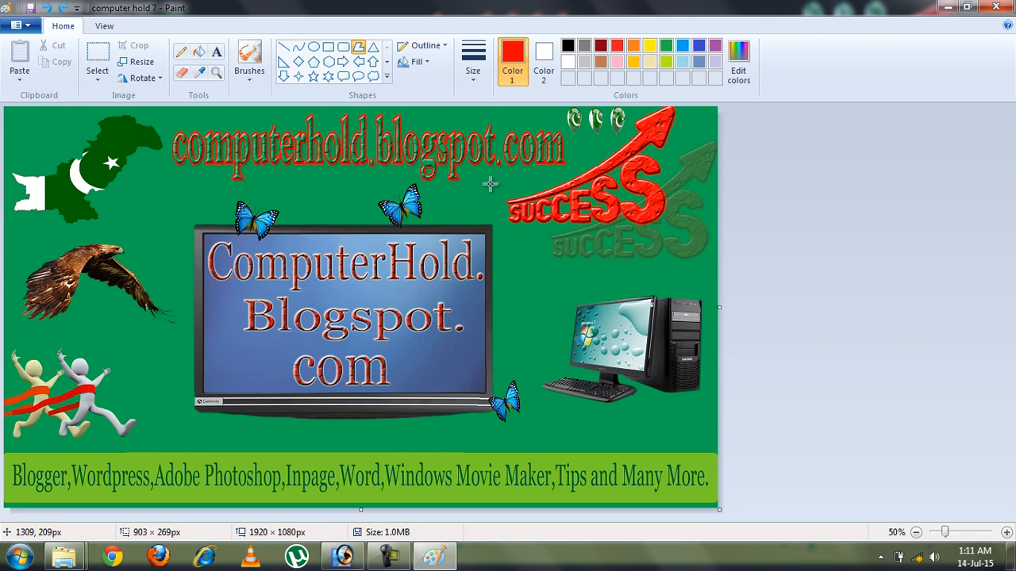
# Draw a trial red triangle over the monitor and undo it
pyautogui.click(373, 50)
pyautogui.moveTo(157, 184); pyautogui.dragTo(371, 321)
pyautogui.hotkey('ctrl', 'z')
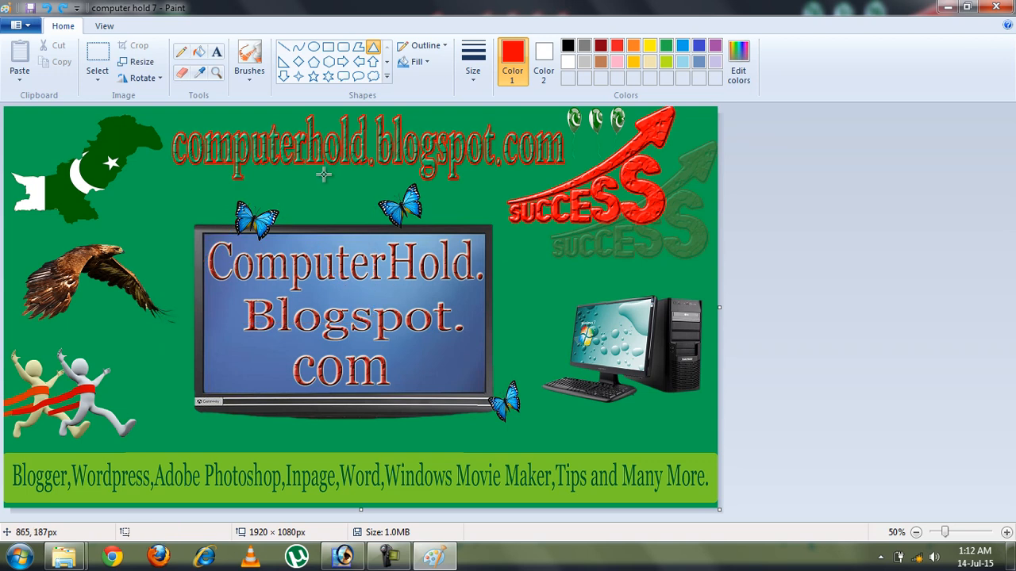
# Draw and undo two red diamonds, then expand the Shapes gallery
pyautogui.click(298, 62)
pyautogui.moveTo(162, 163); pyautogui.dragTo(319, 338)
pyautogui.hotkey('ctrl', 'z')
pyautogui.moveTo(121, 175); pyautogui.dragTo(318, 401)
pyautogui.hotkey('ctrl', 'z')
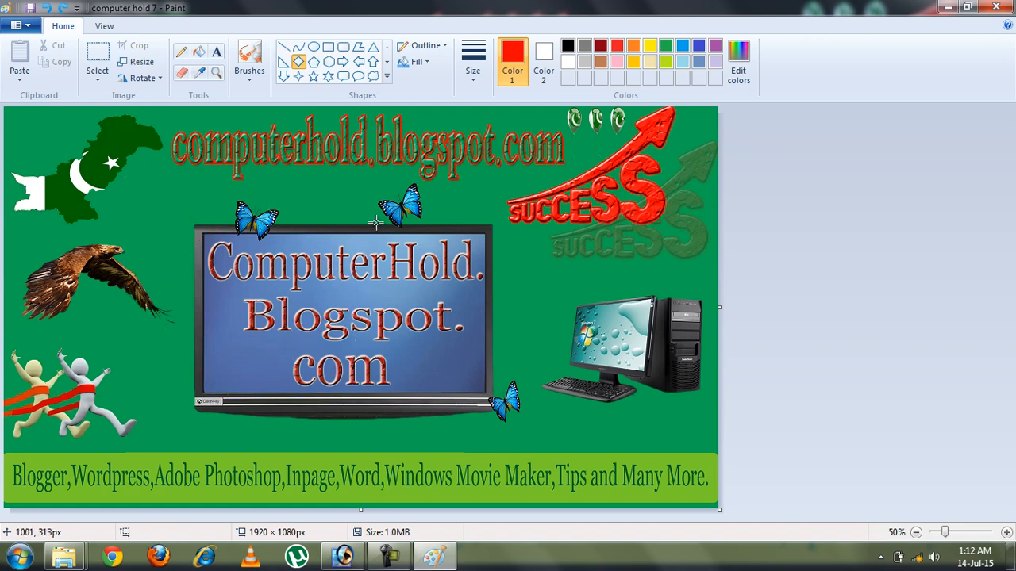
pyautogui.click(386, 78)
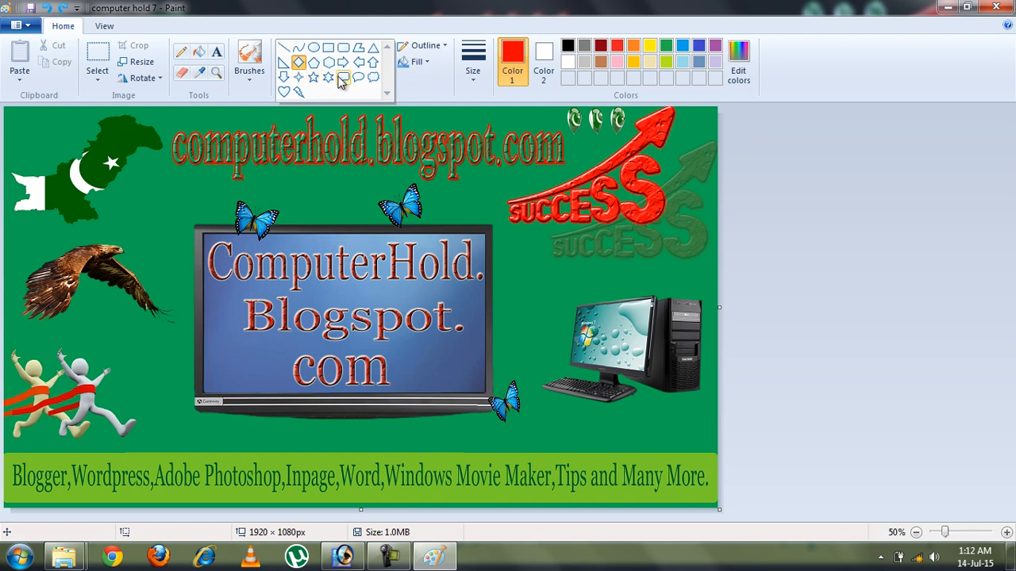
# Draw a red-outlined five-point star over the monitor with Marker fill, then set No outline
pyautogui.click(314, 77)
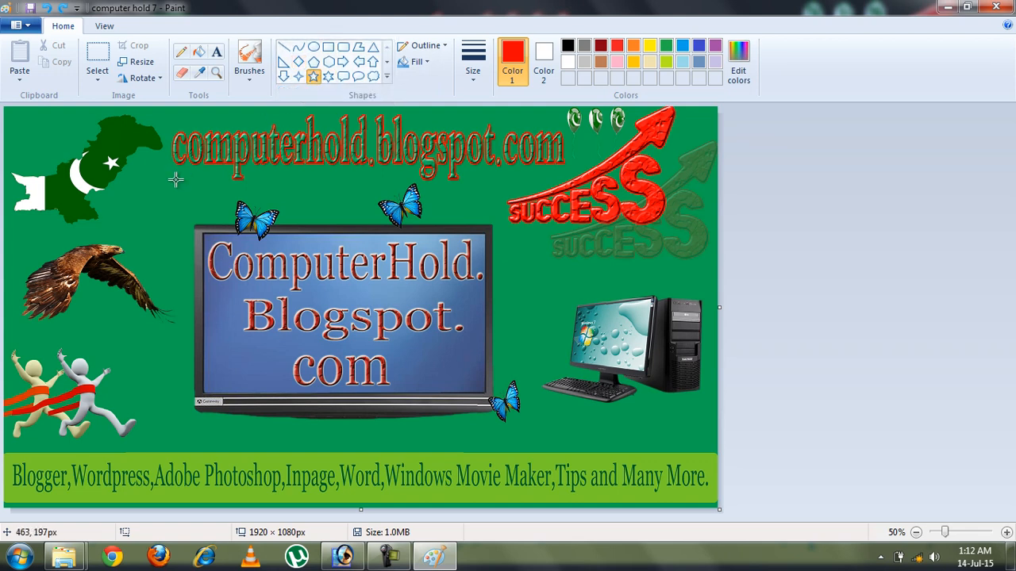
pyautogui.moveTo(176, 180); pyautogui.dragTo(344, 397)
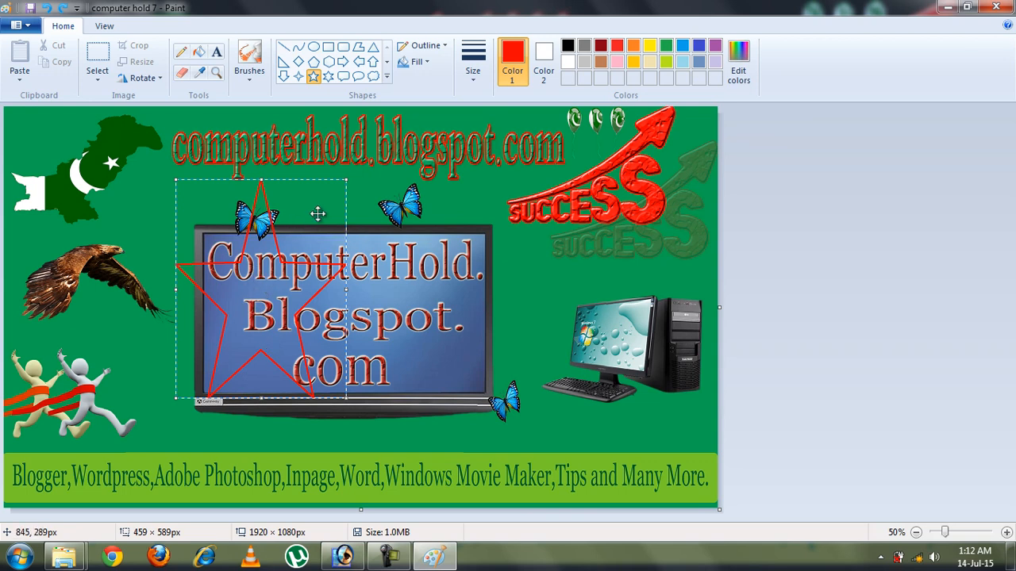
pyautogui.click(426, 63)
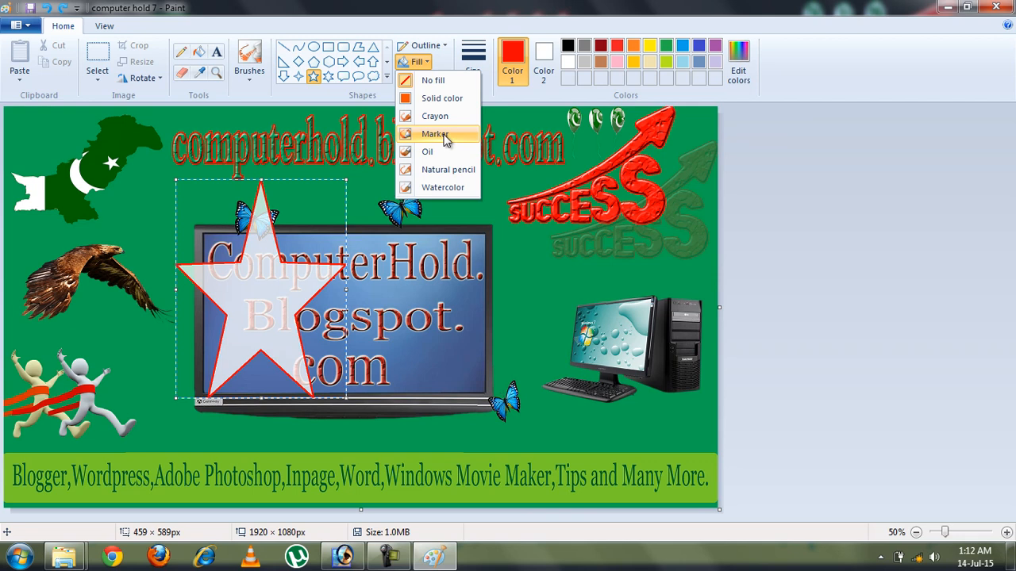
pyautogui.click(442, 135)
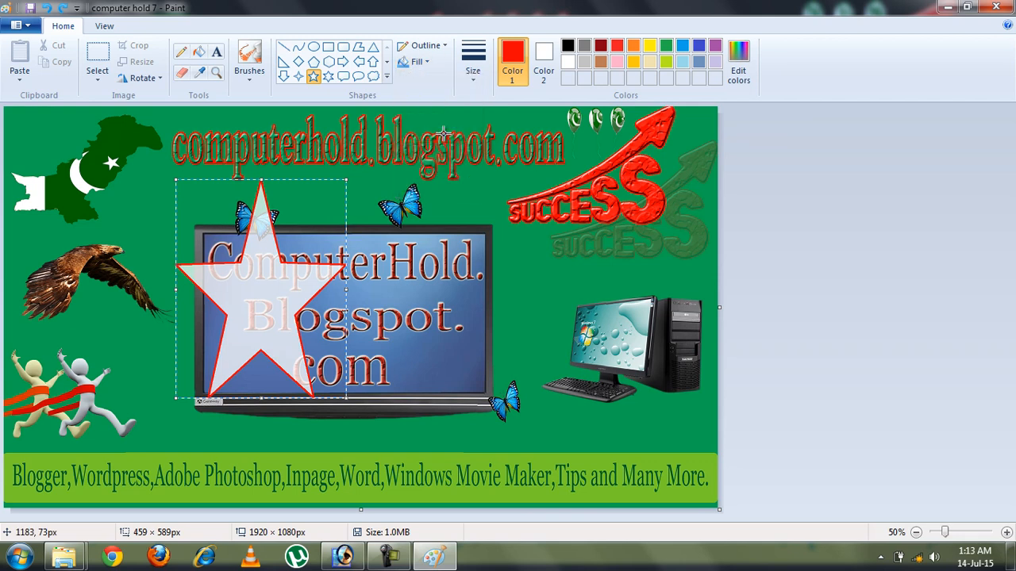
pyautogui.click(148, 136)
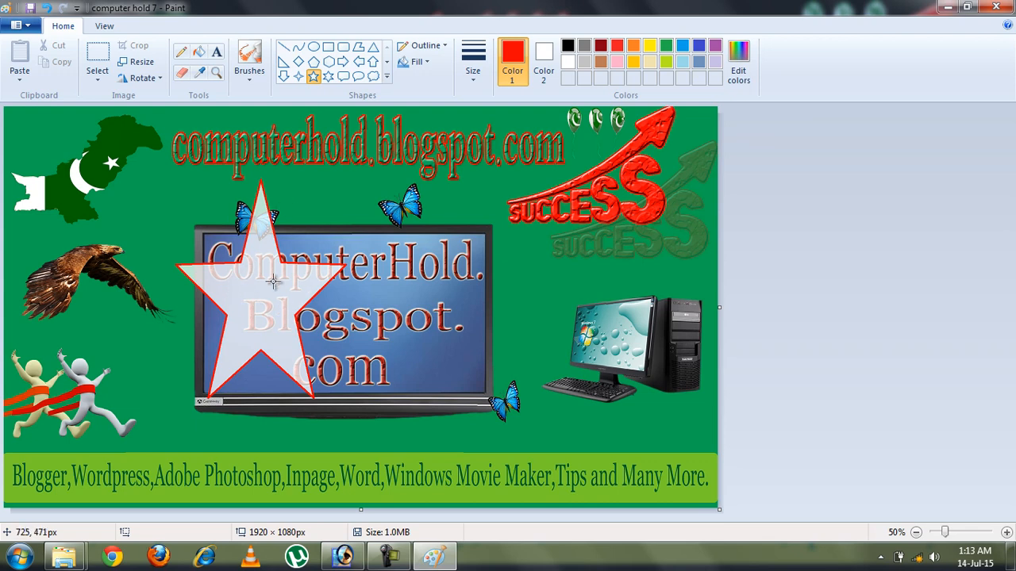
pyautogui.click(434, 49)
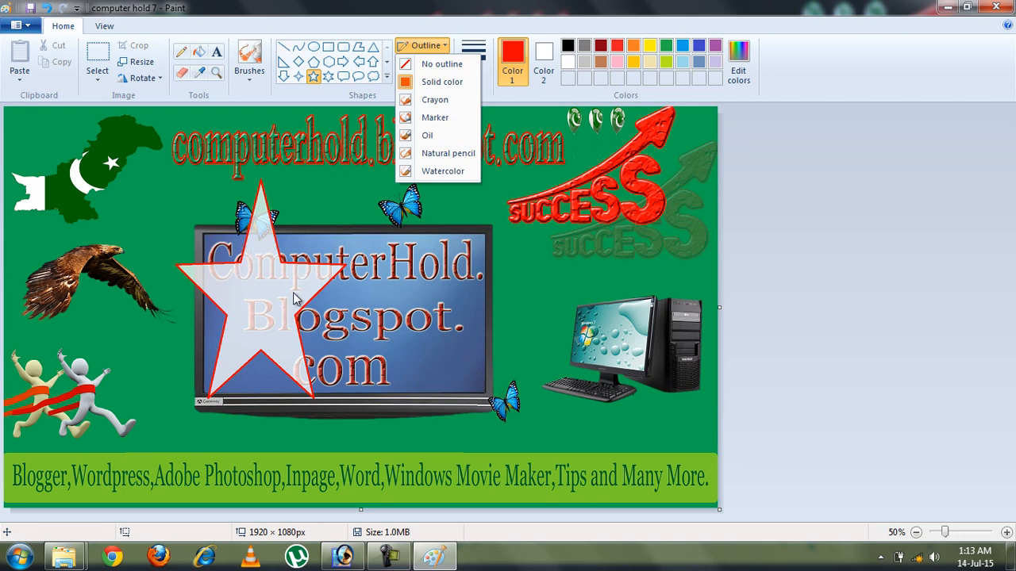
pyautogui.click(442, 64)
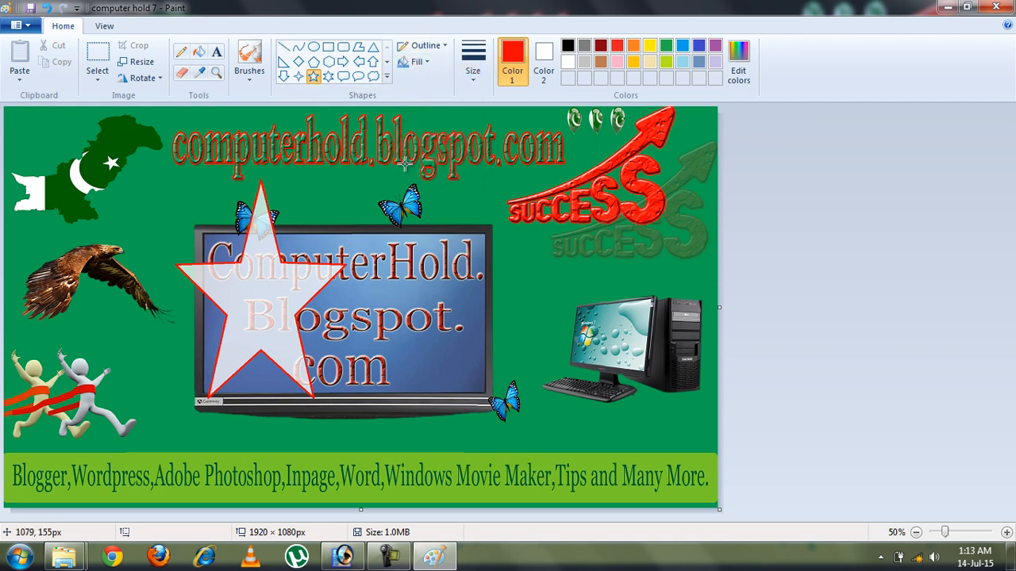
# Draw an outline-free five-point star right of the monitor with Natural pencil fill
pyautogui.moveTo(404, 161); pyautogui.dragTo(578, 384)
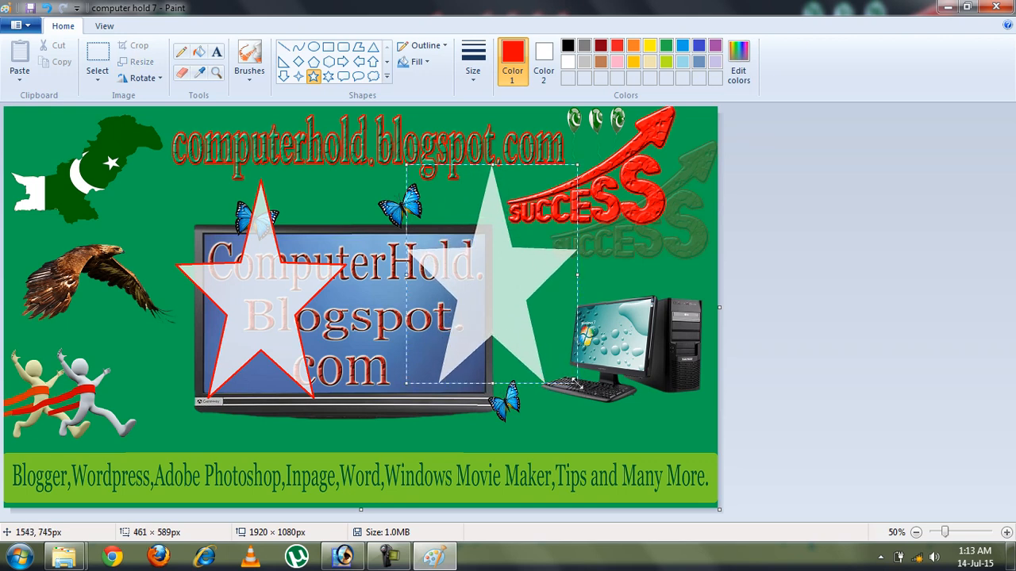
pyautogui.click(426, 67)
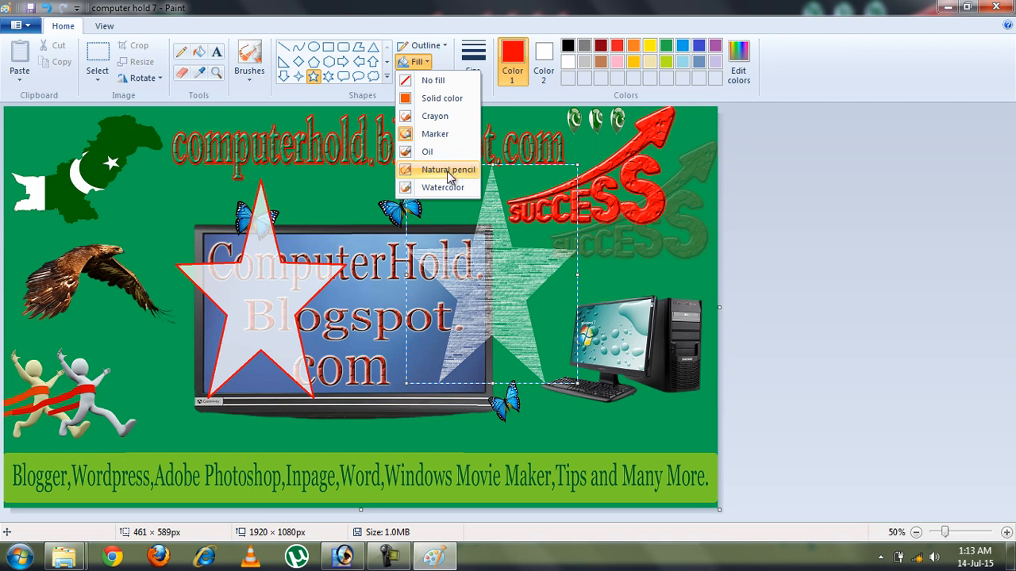
pyautogui.click(447, 170)
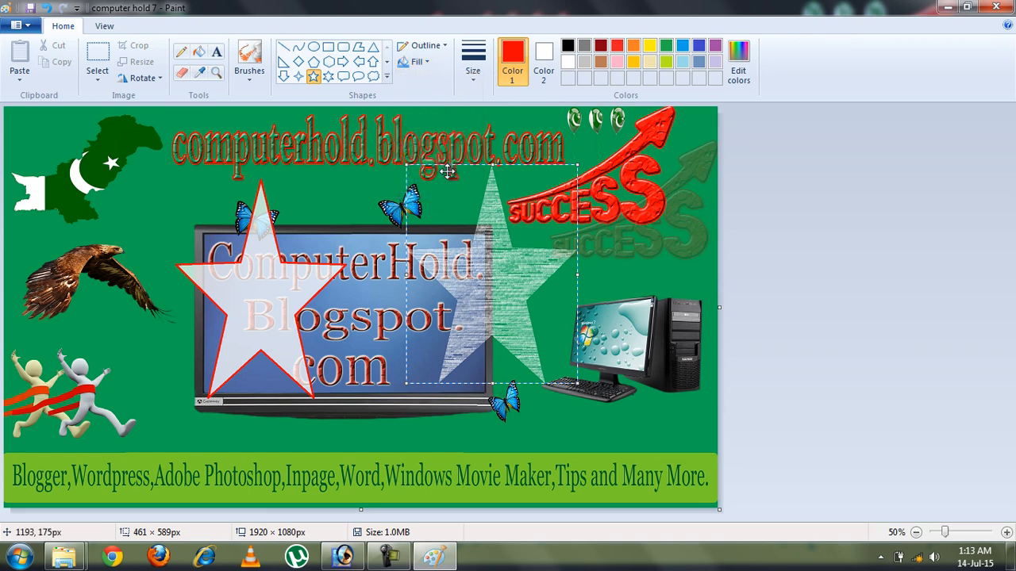
pyautogui.click(649, 222)
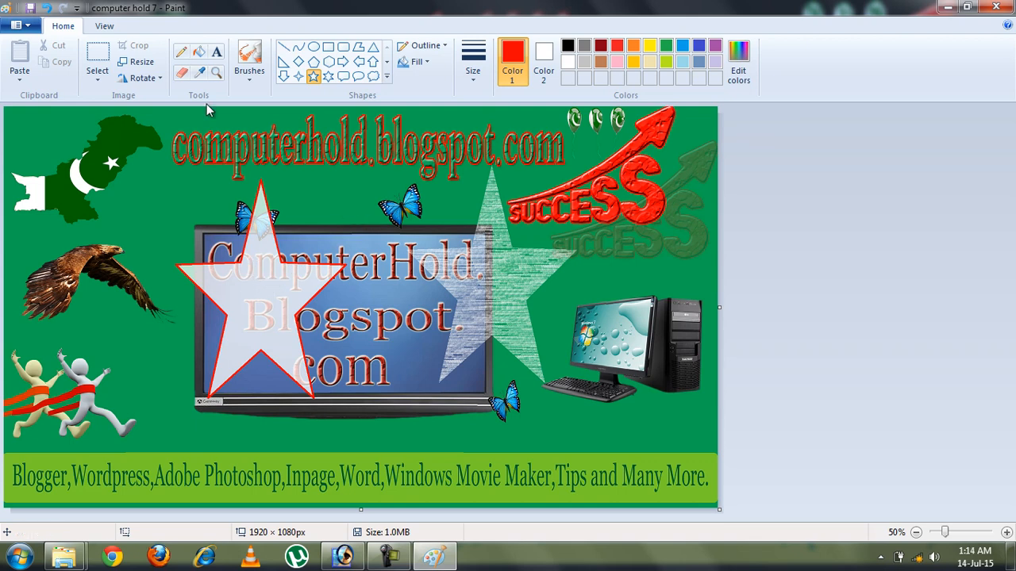
# Flood-fill an area of the banner with green
pyautogui.click(197, 53)
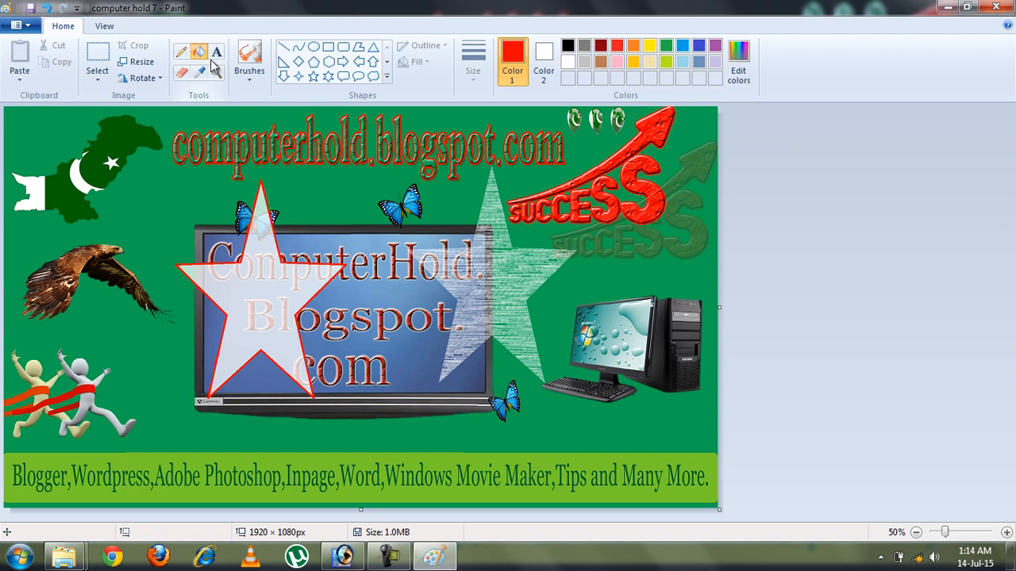
pyautogui.click(666, 53)
pyautogui.click(261, 301)
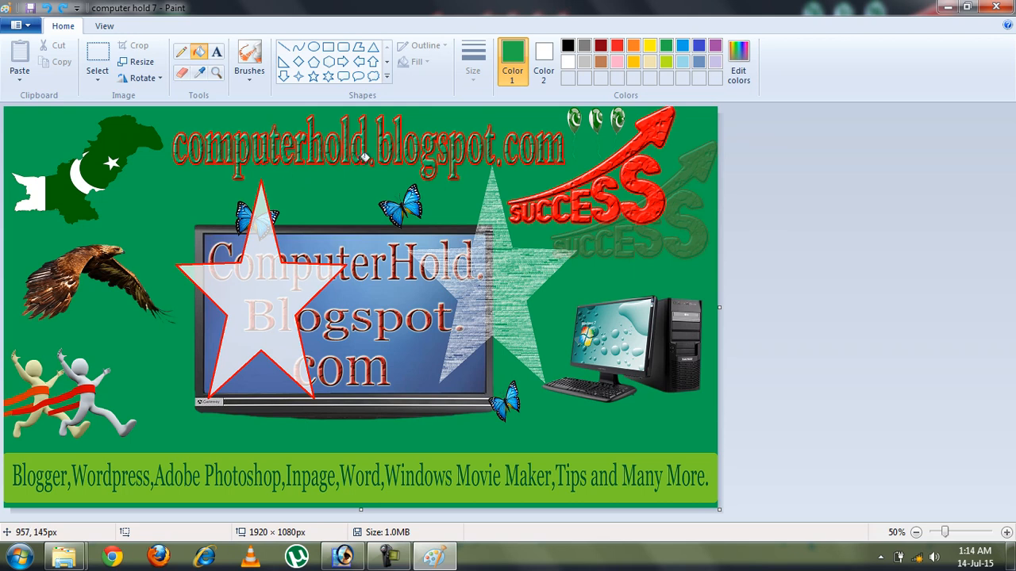
# Draw a marker-filled star over the flag and eagle, trying gold, green and blue fills
pyautogui.click(313, 76)
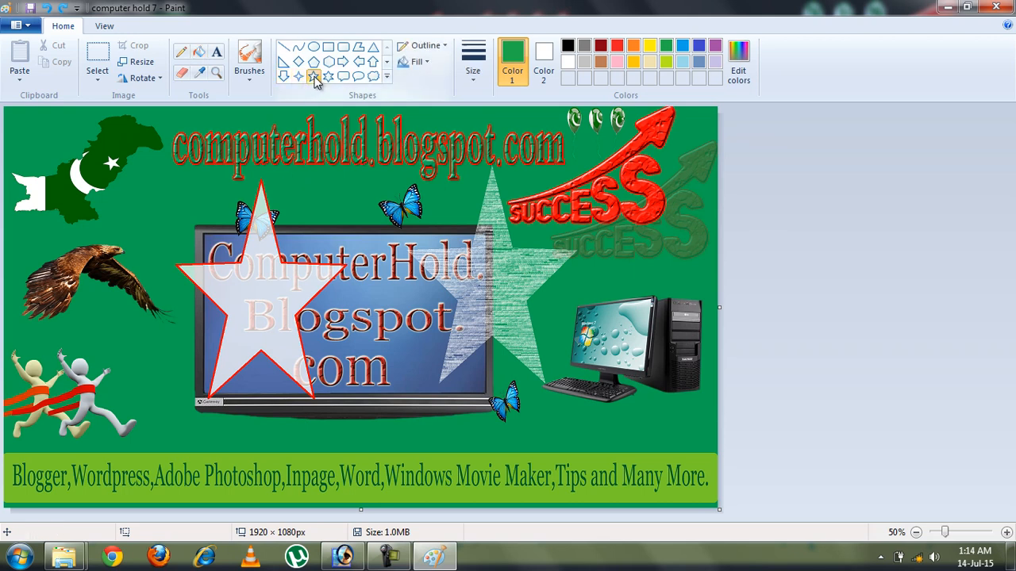
pyautogui.moveTo(46, 127); pyautogui.dragTo(178, 308)
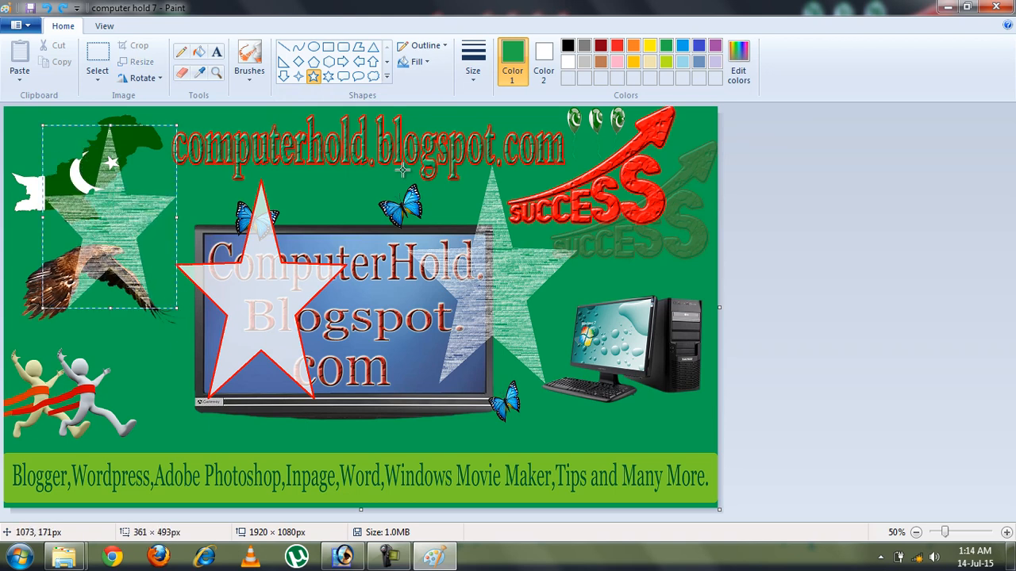
pyautogui.click(416, 62)
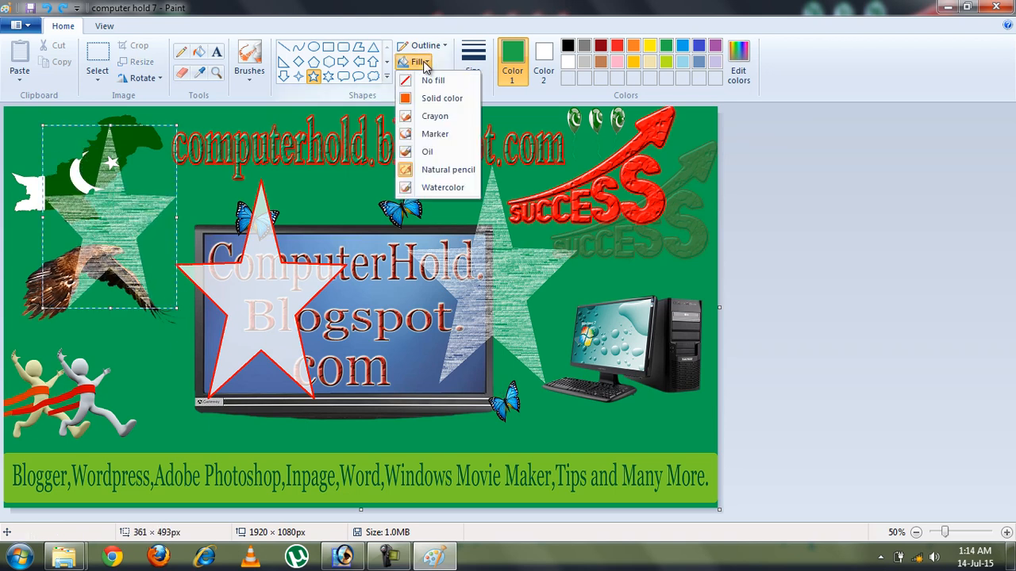
pyautogui.click(442, 134)
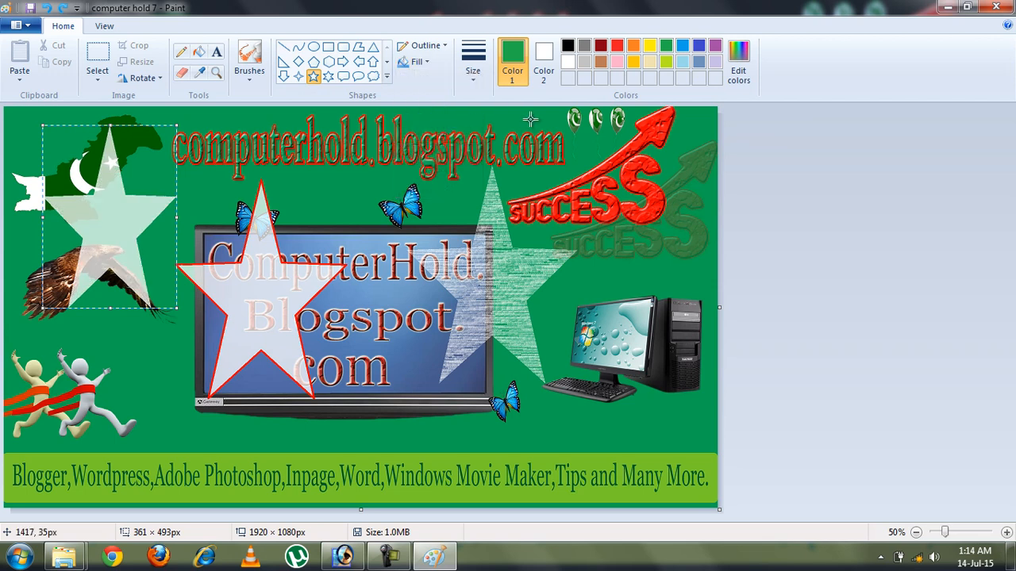
pyautogui.click(546, 54)
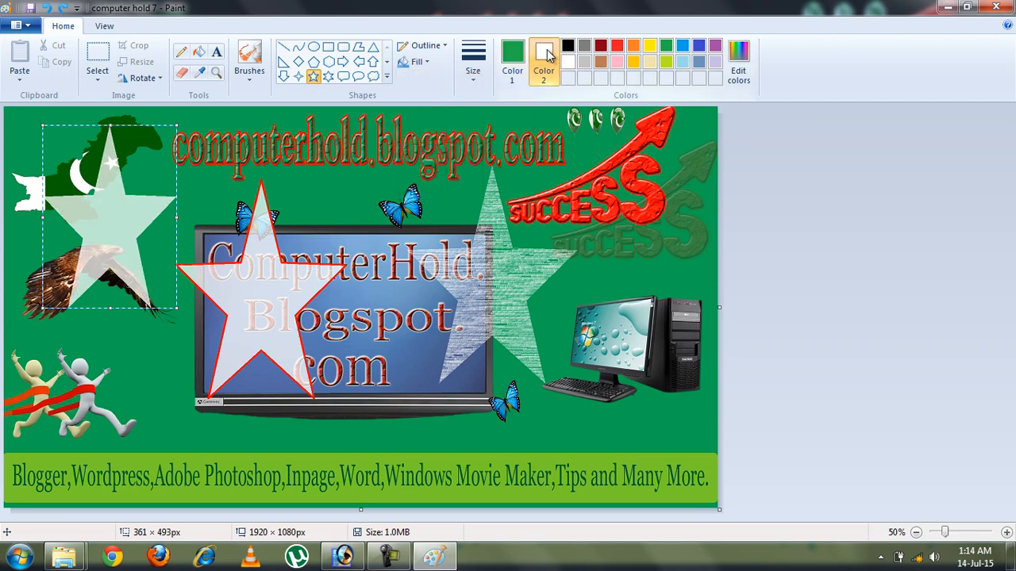
pyautogui.click(634, 61)
pyautogui.click(666, 46)
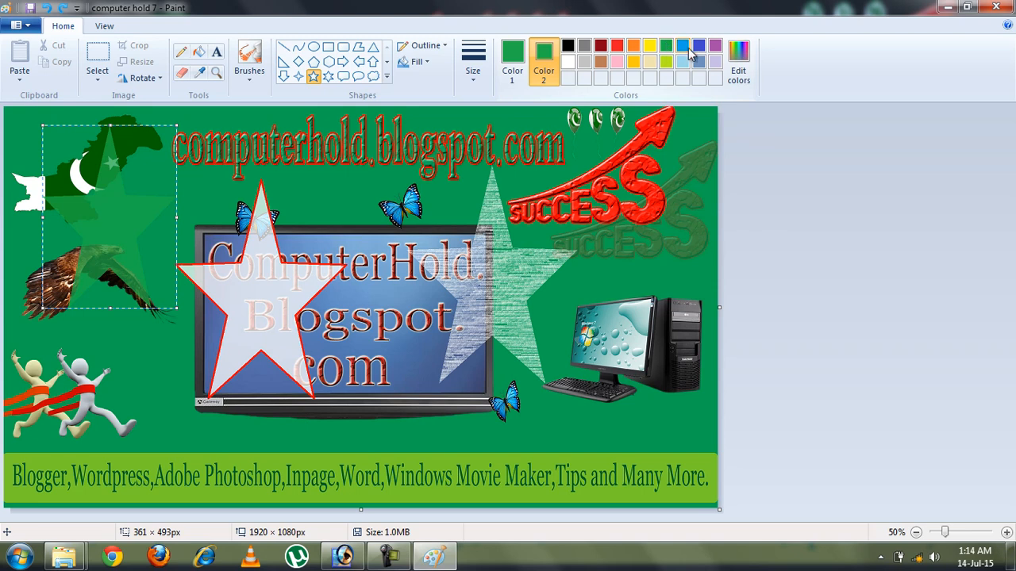
pyautogui.click(697, 46)
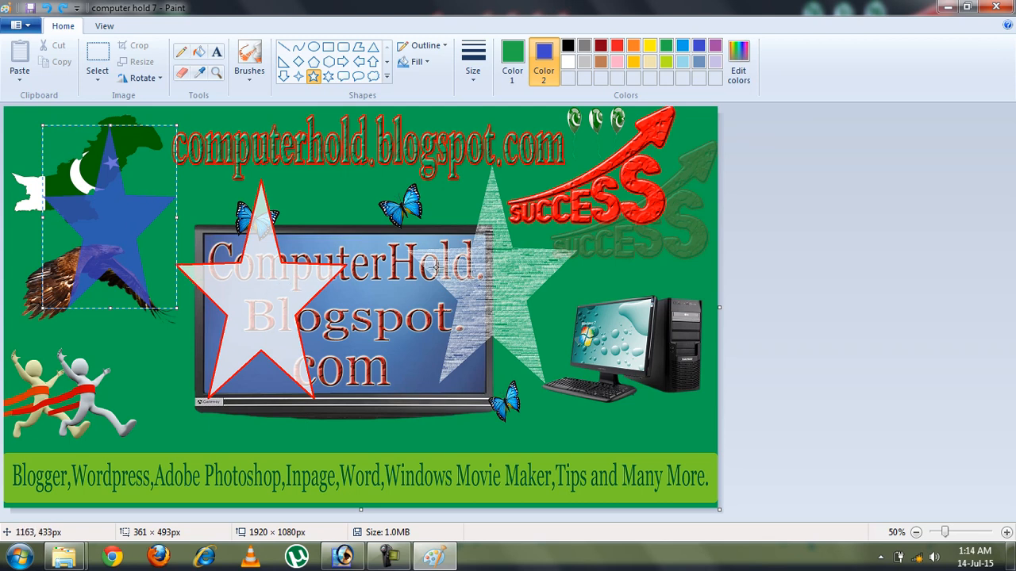
# Change the star's fill style, set Color 2 to dark red, and commit it
pyautogui.click(425, 63)
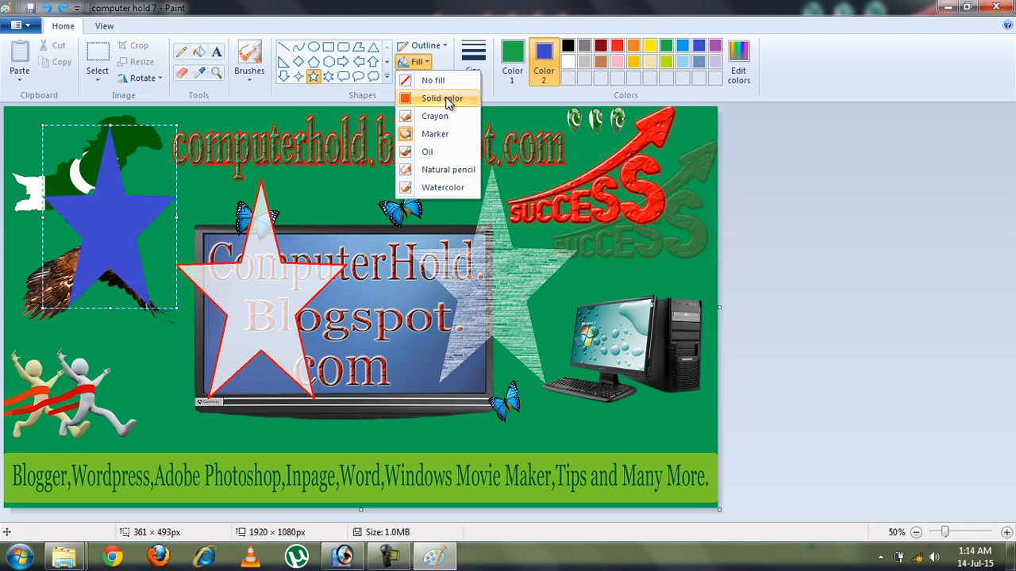
pyautogui.click(436, 133)
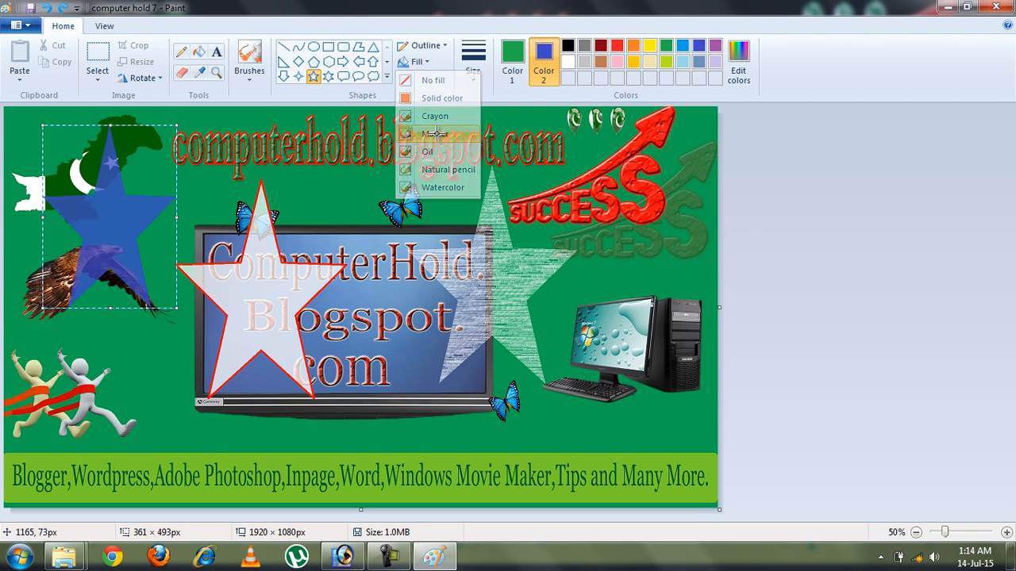
pyautogui.click(633, 64)
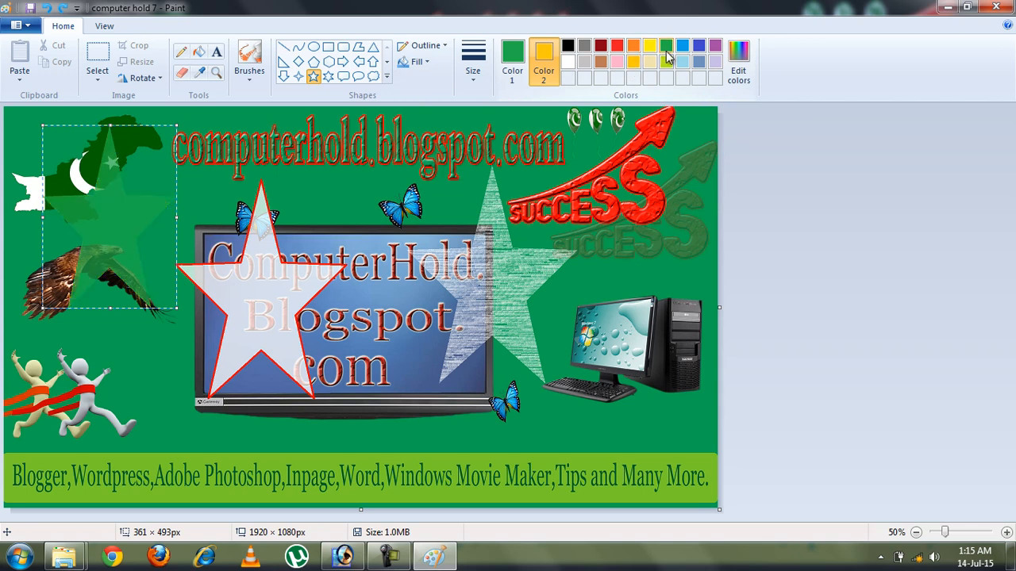
pyautogui.click(601, 48)
pyautogui.click(351, 176)
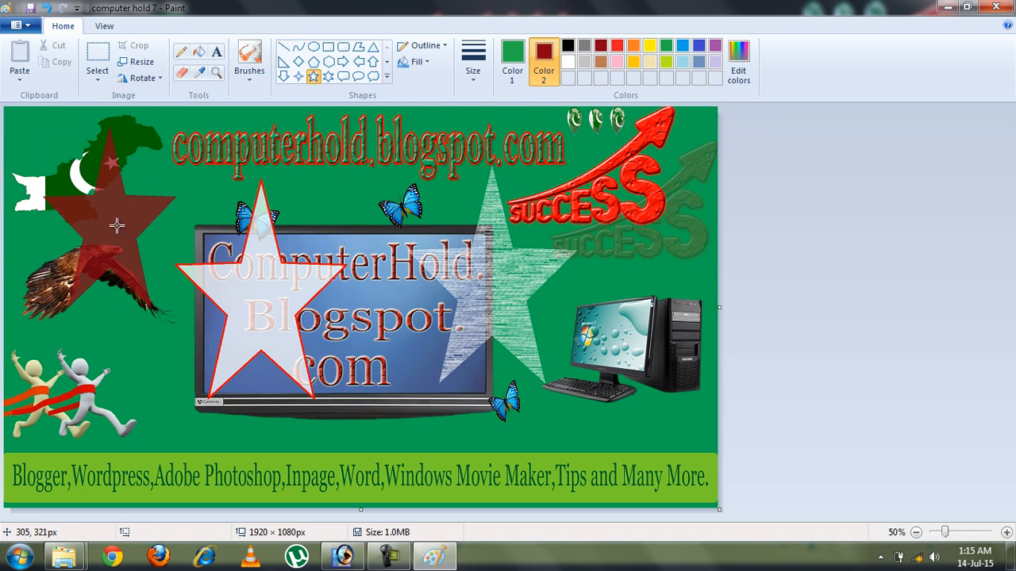
# Expand the shapes gallery and select the outline colour slot
pyautogui.click(385, 76)
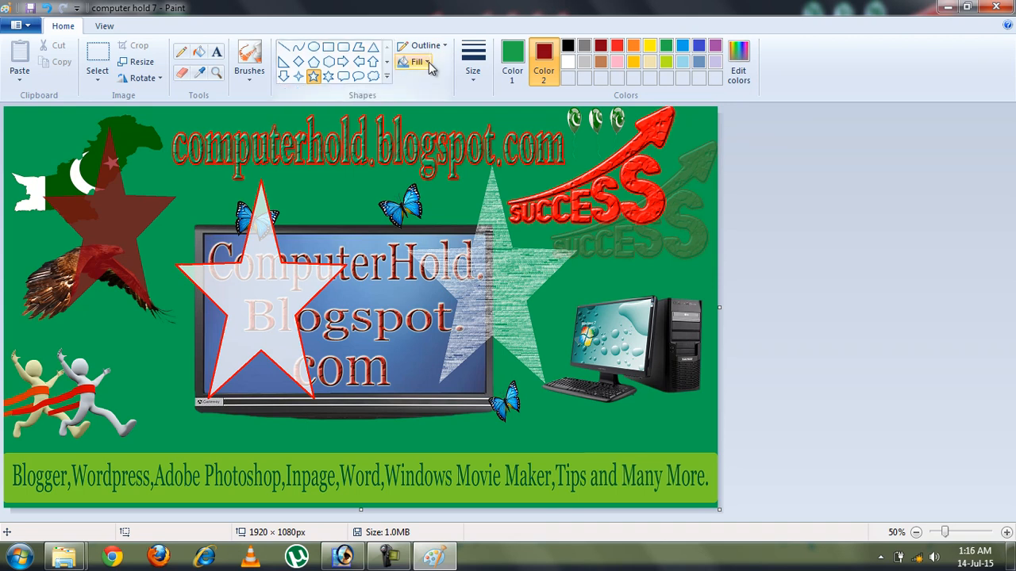
pyautogui.click(512, 62)
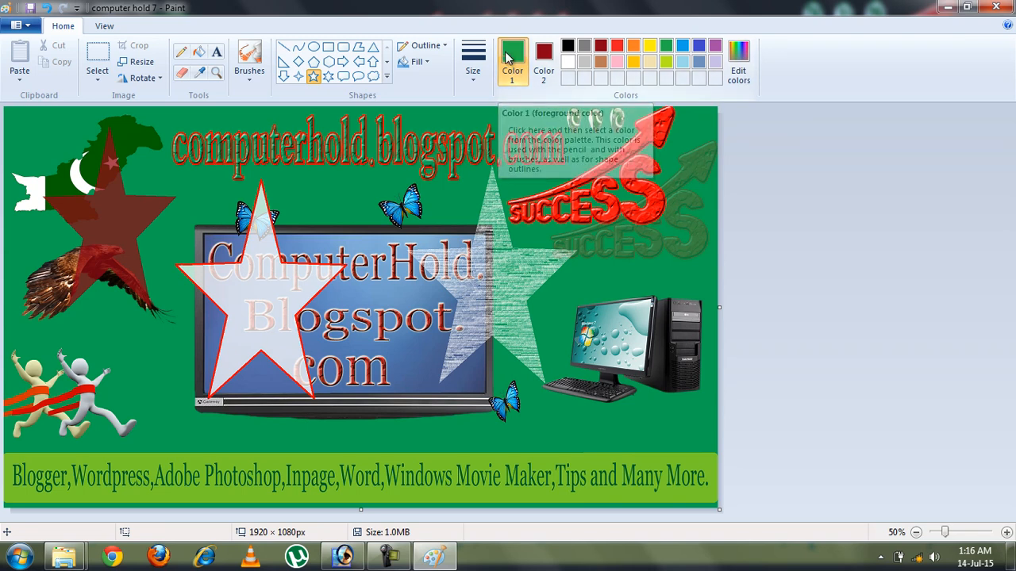
pyautogui.press('alt')
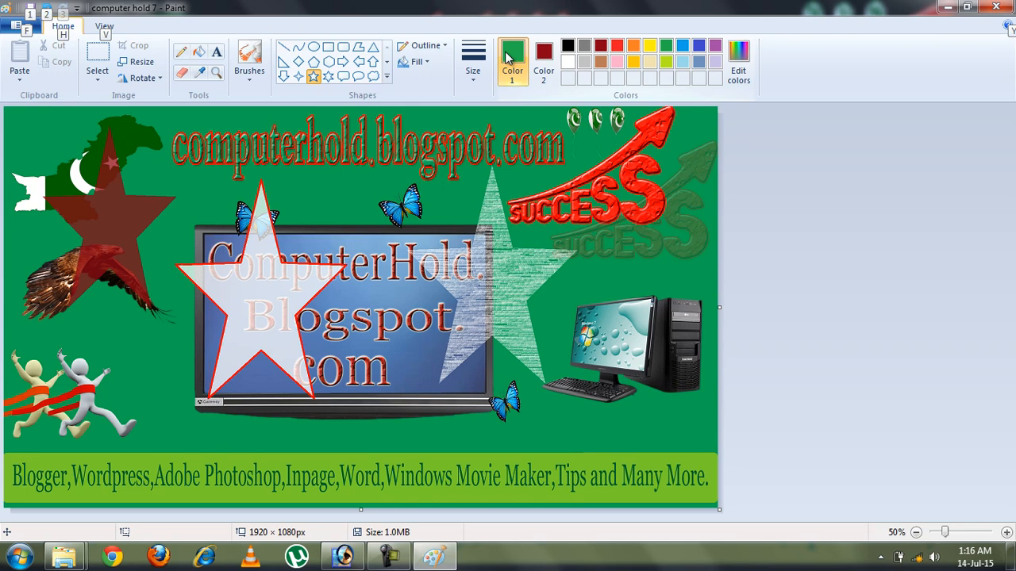
pyautogui.press('alt')
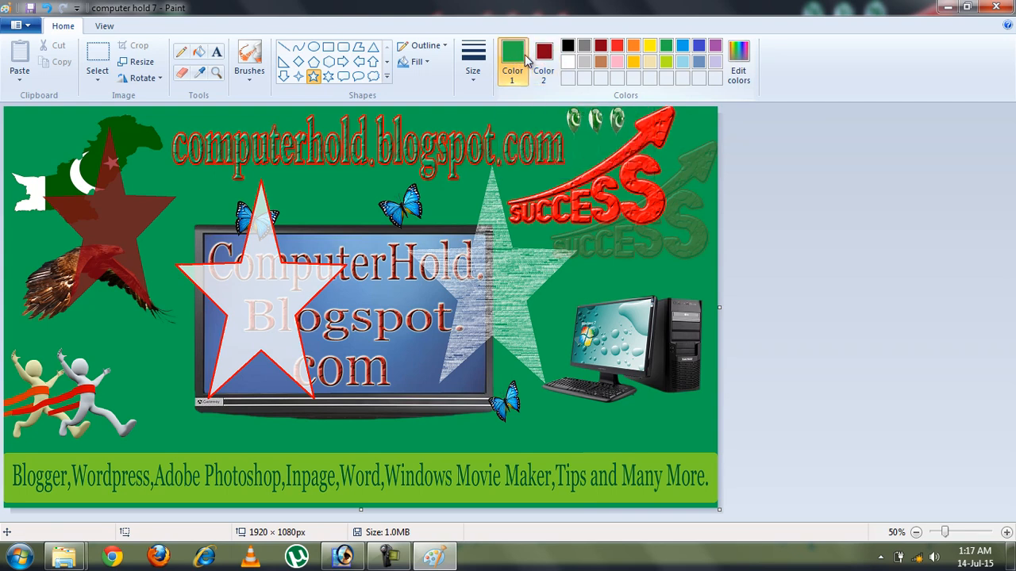
# Try yellow, blue and black, then settle on red as the primary colour
pyautogui.click(653, 46)
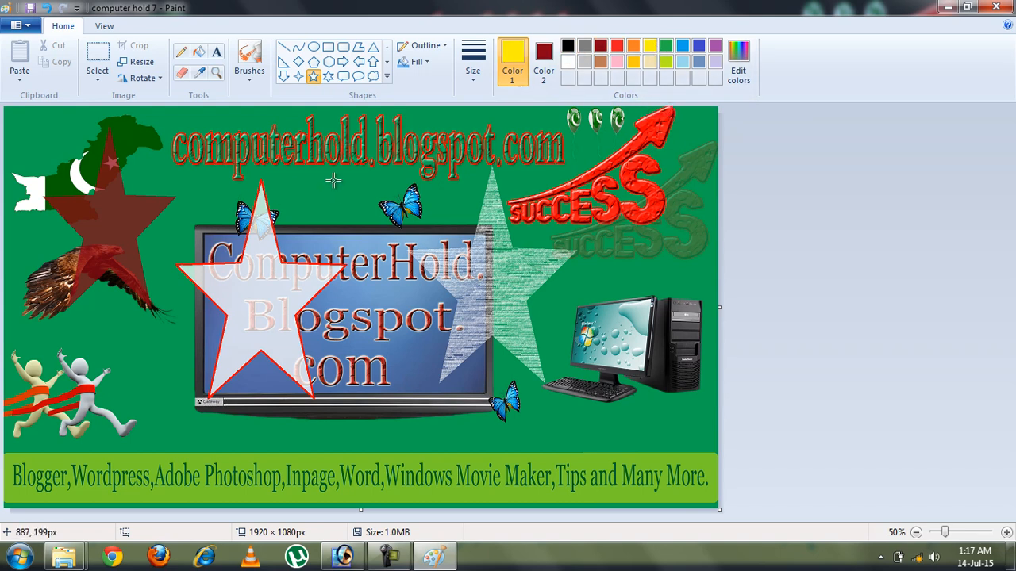
pyautogui.click(699, 46)
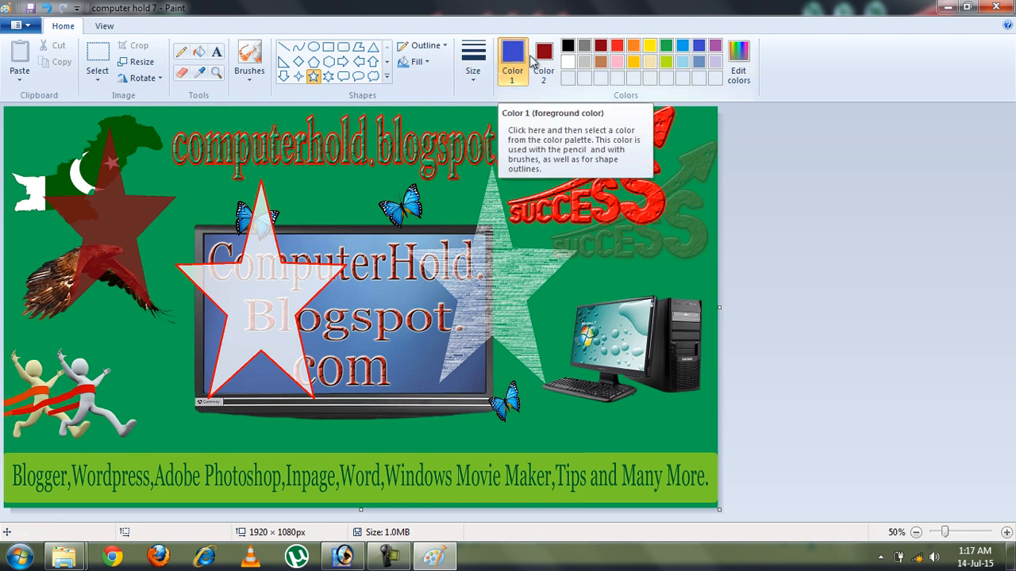
pyautogui.click(569, 47)
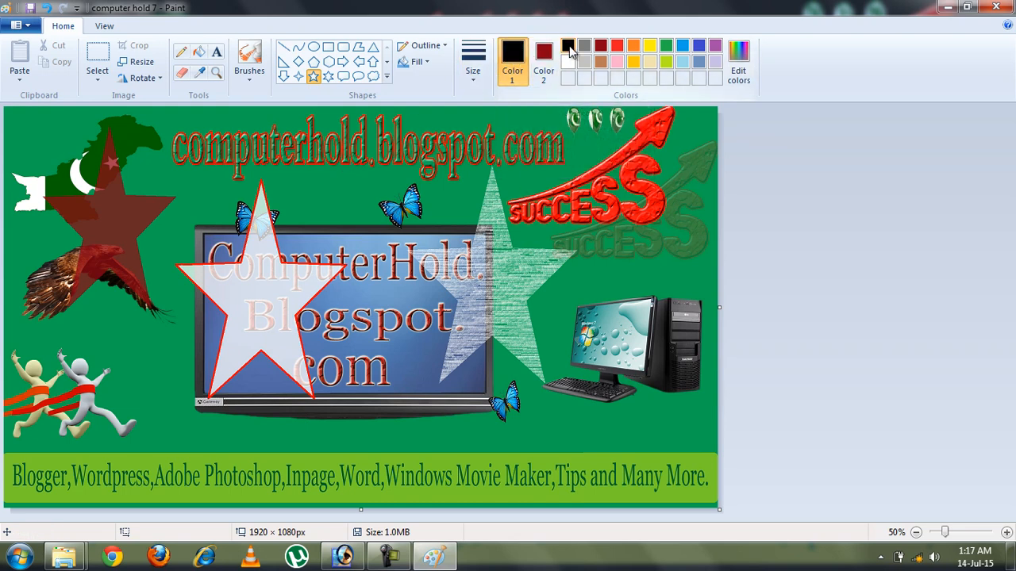
pyautogui.click(617, 46)
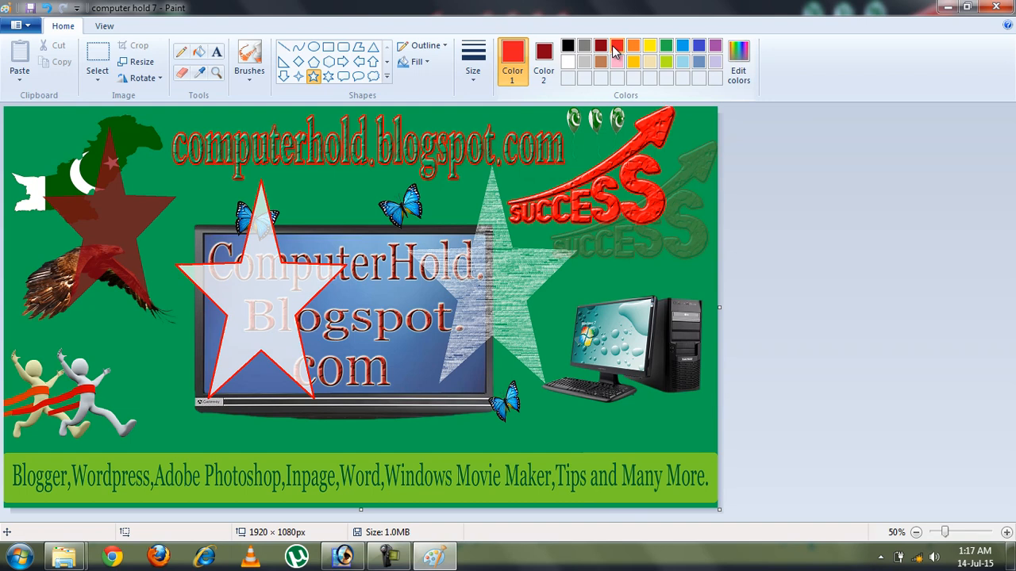
# In Edit Colors, experiment with green and dark blue shades
pyautogui.click(746, 76)
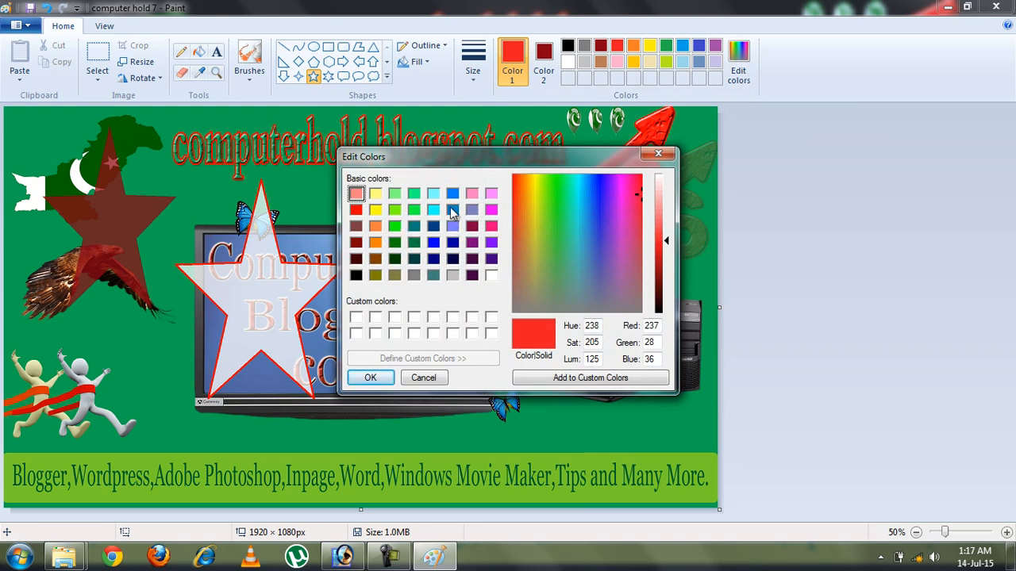
pyautogui.click(550, 228)
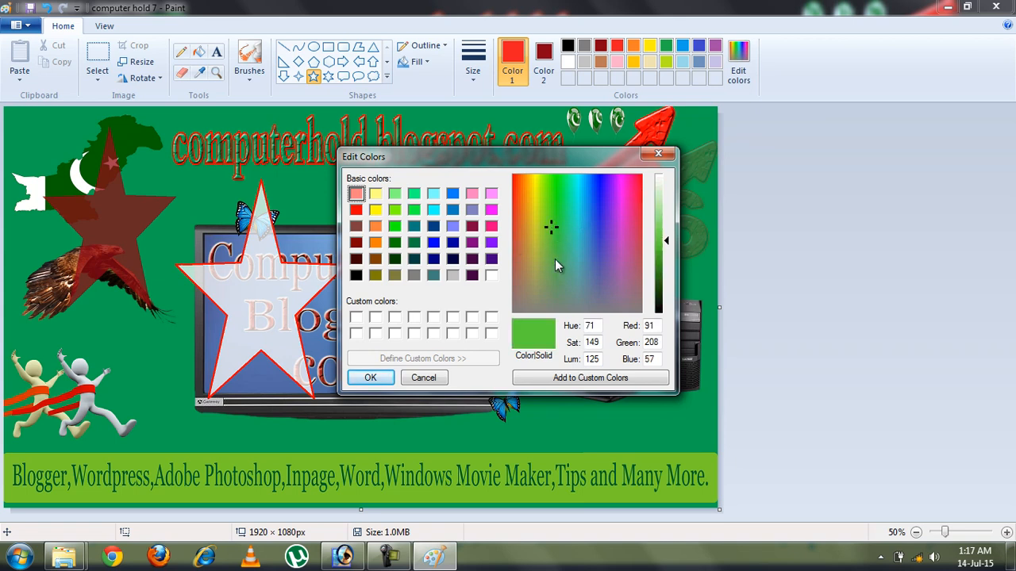
pyautogui.click(601, 226)
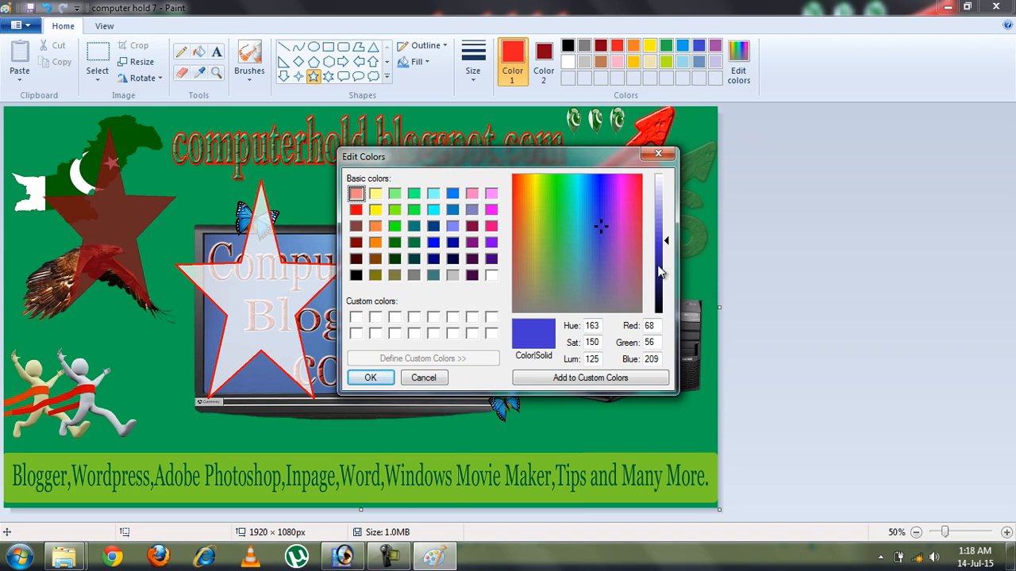
pyautogui.click(662, 306)
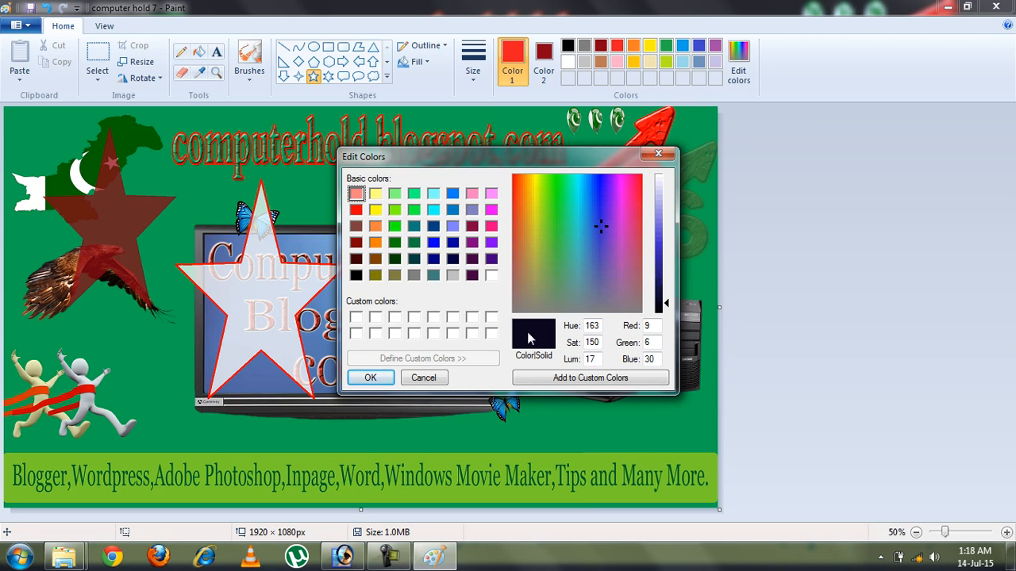
pyautogui.click(658, 234)
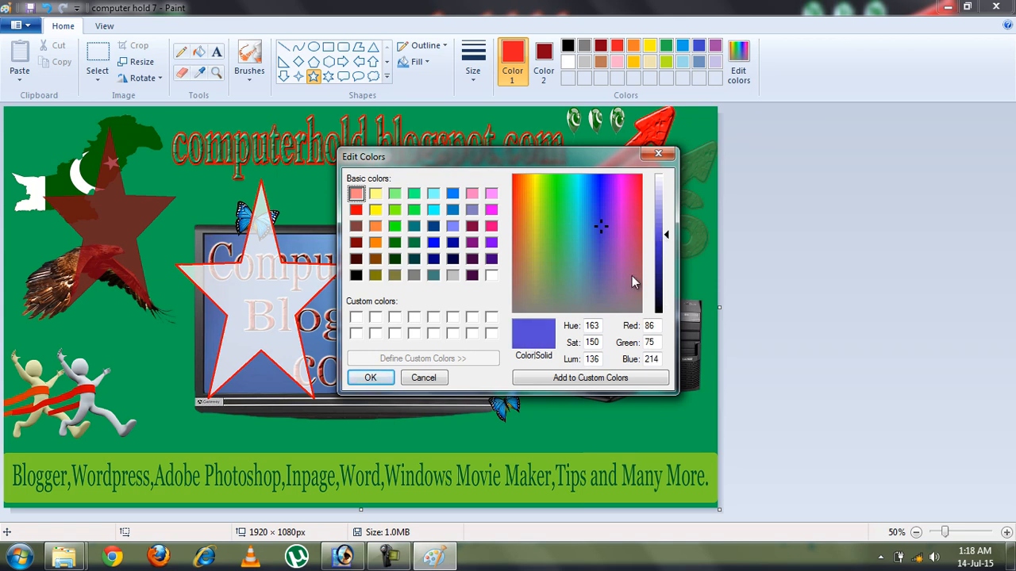
pyautogui.click(661, 262)
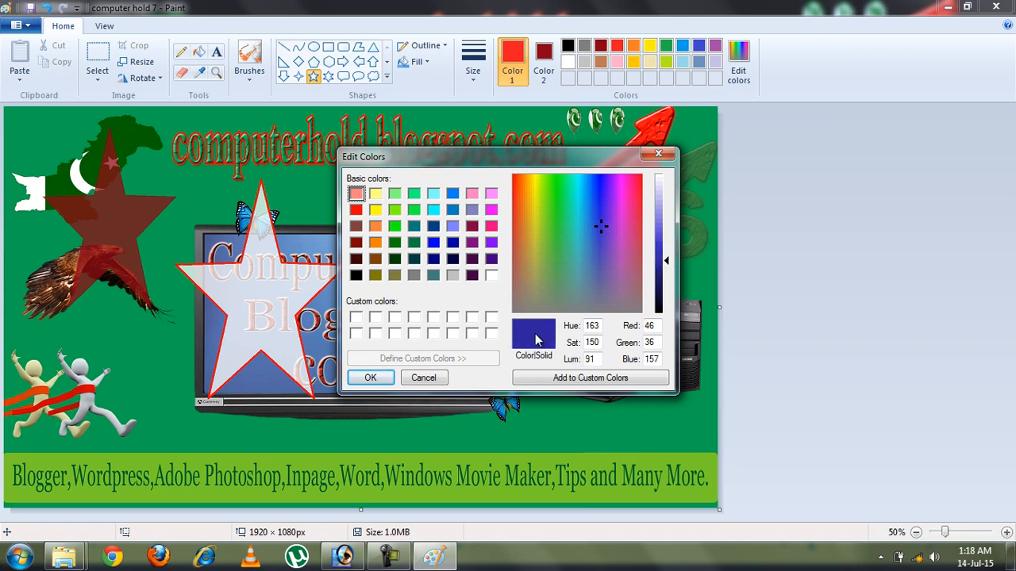
# Tune a dark green shade and add it to the custom colours
pyautogui.click(550, 193)
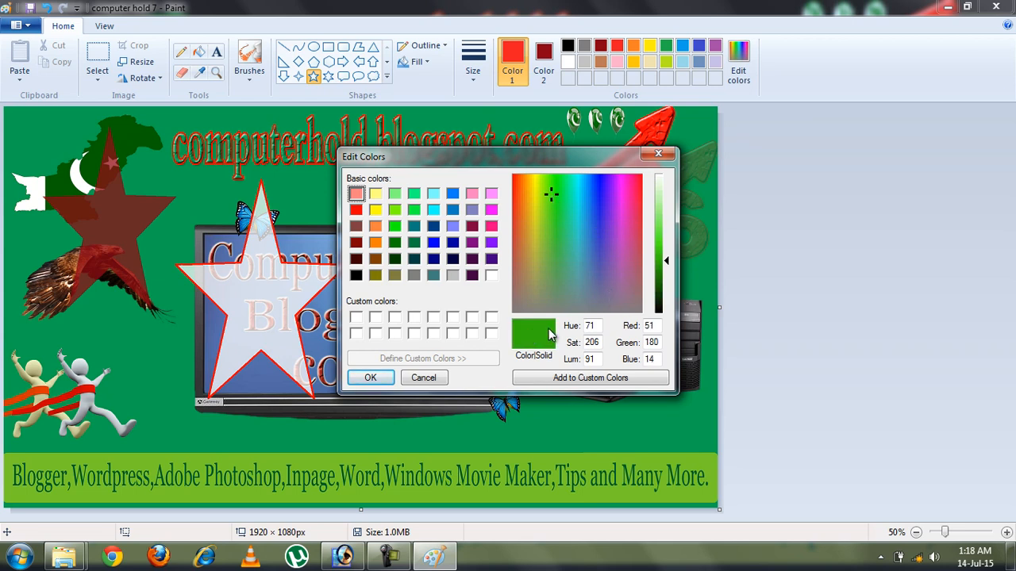
pyautogui.click(664, 302)
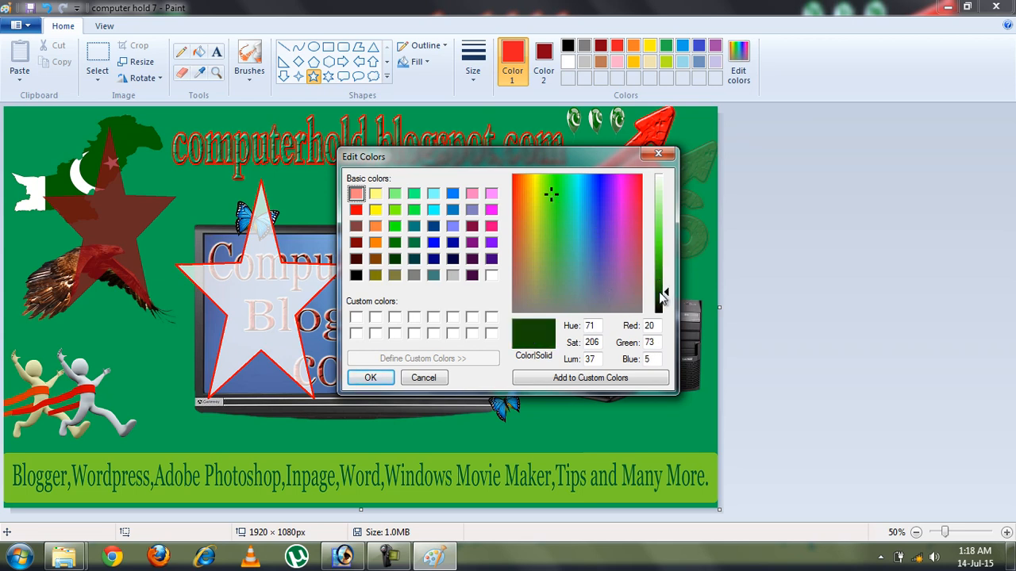
pyautogui.click(663, 306)
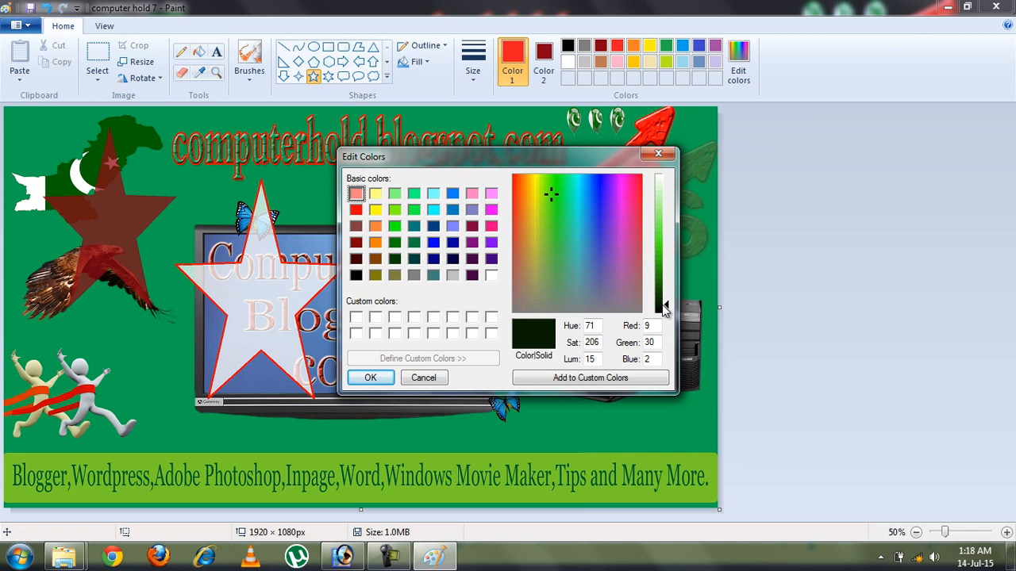
pyautogui.click(660, 262)
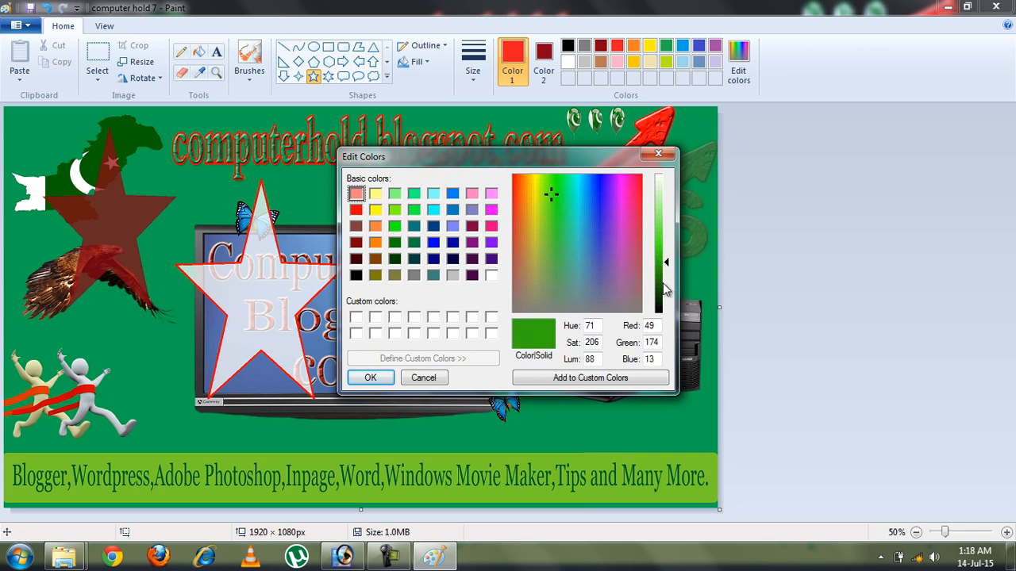
pyautogui.click(662, 287)
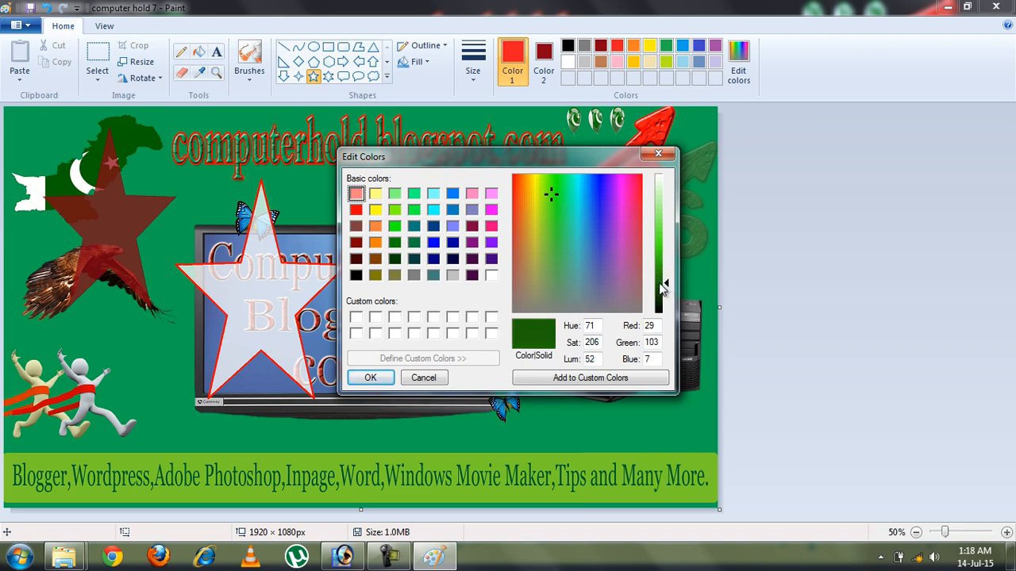
pyautogui.click(660, 274)
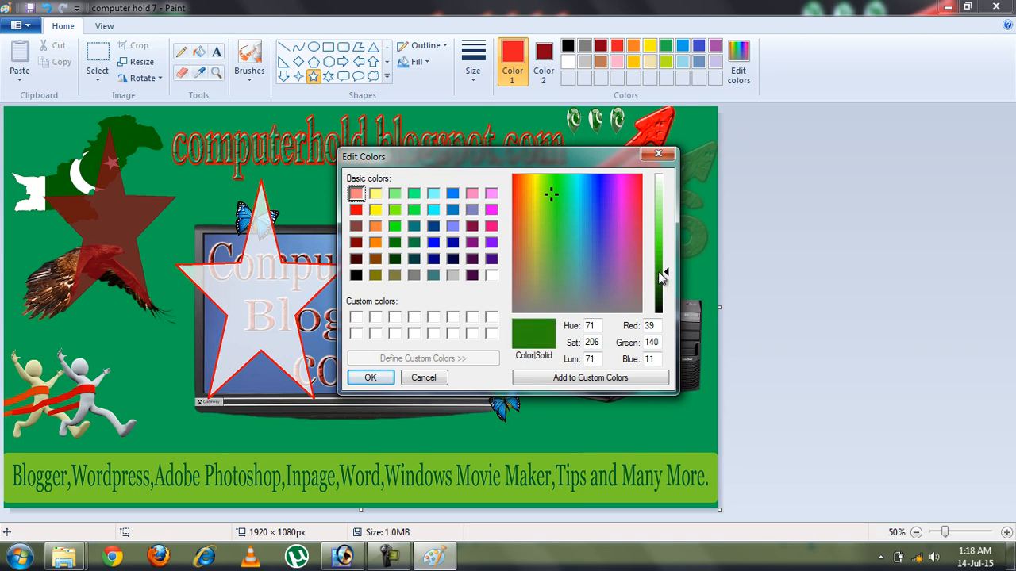
pyautogui.click(662, 279)
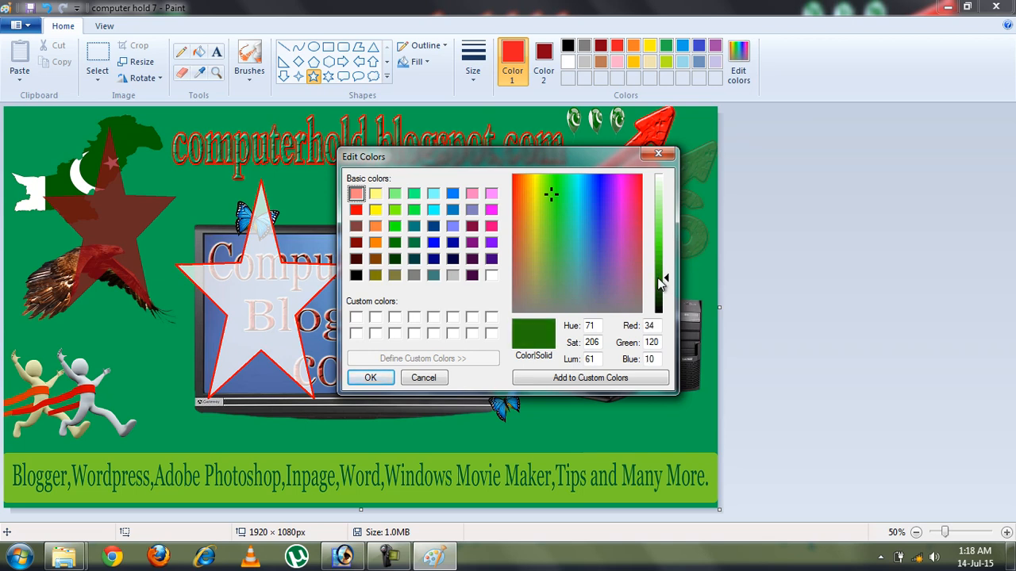
pyautogui.click(587, 379)
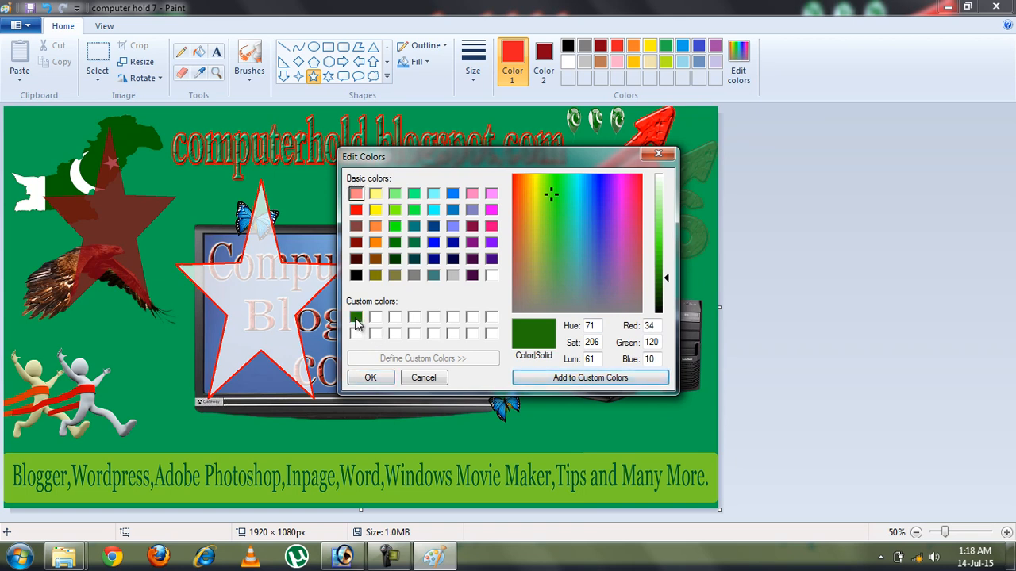
# Replace the first custom colour with dark blue (20, 10, 120), add olive green second, and apply dark blue
pyautogui.click(355, 318)
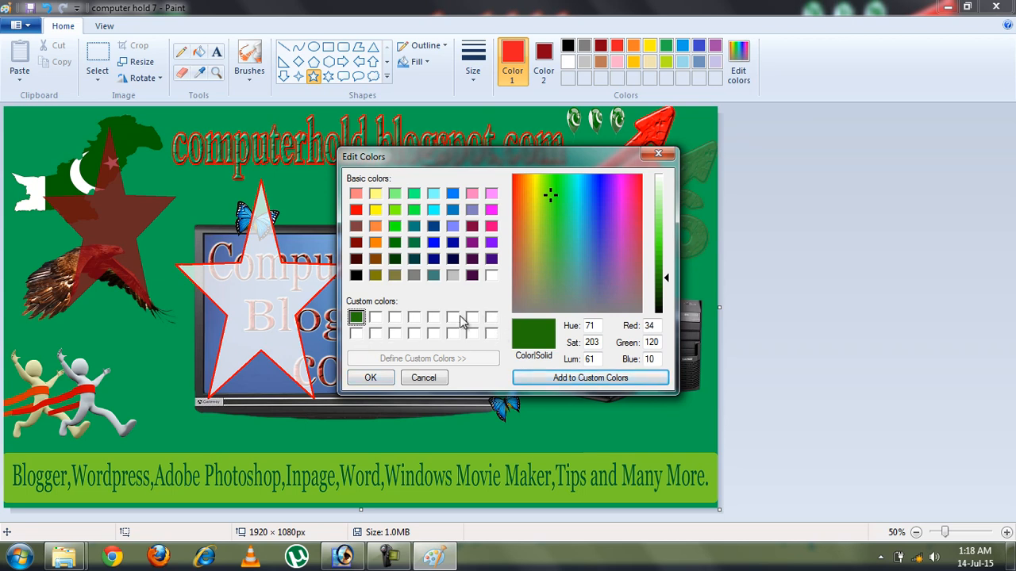
pyautogui.click(601, 195)
pyautogui.click(603, 378)
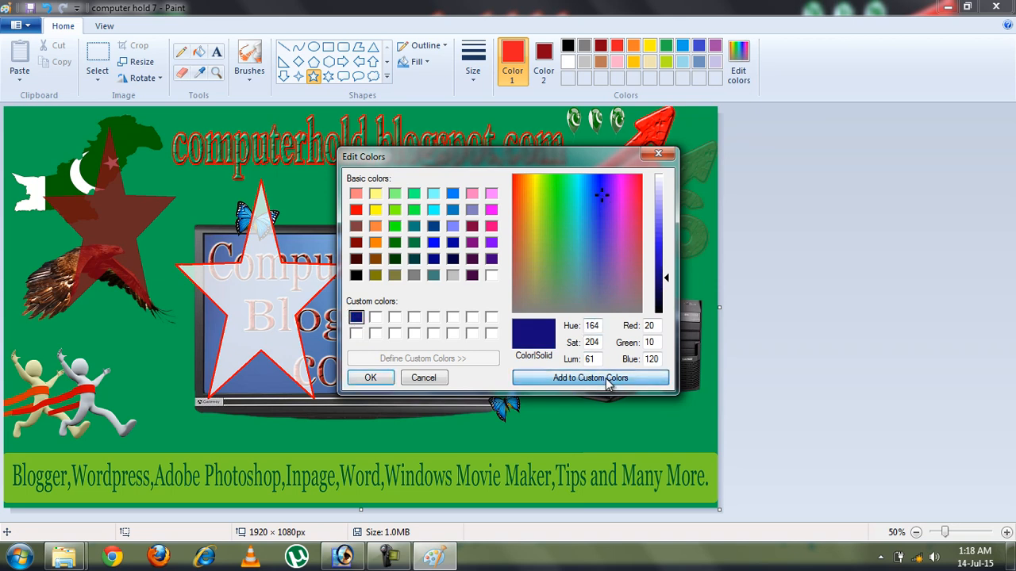
pyautogui.click(376, 317)
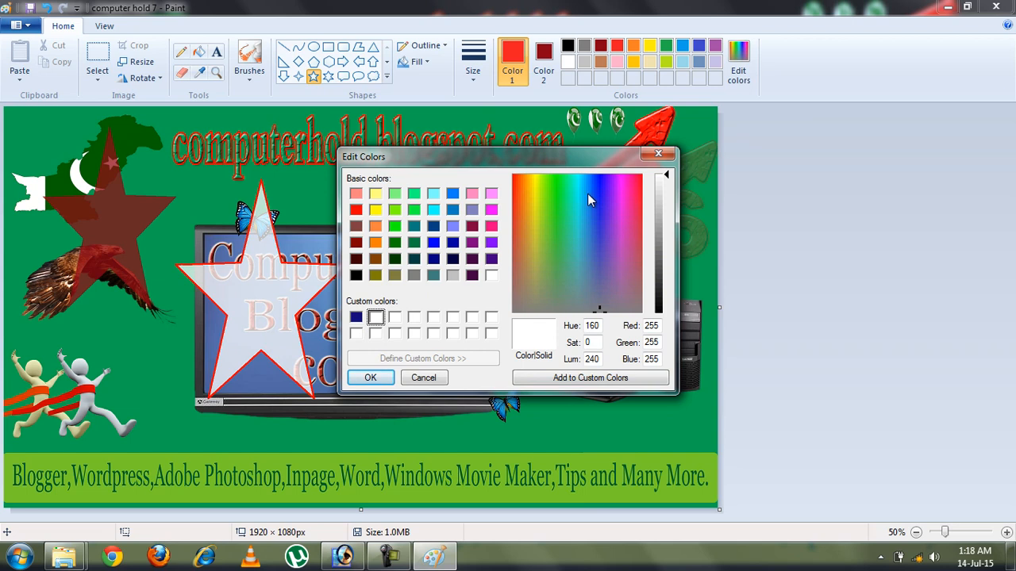
pyautogui.click(545, 210)
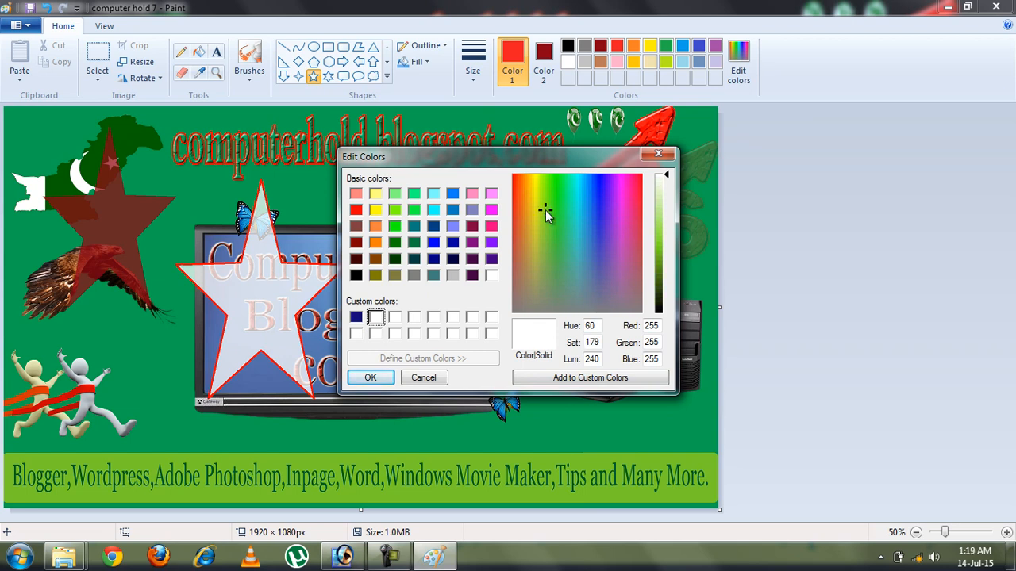
pyautogui.click(659, 270)
pyautogui.click(585, 378)
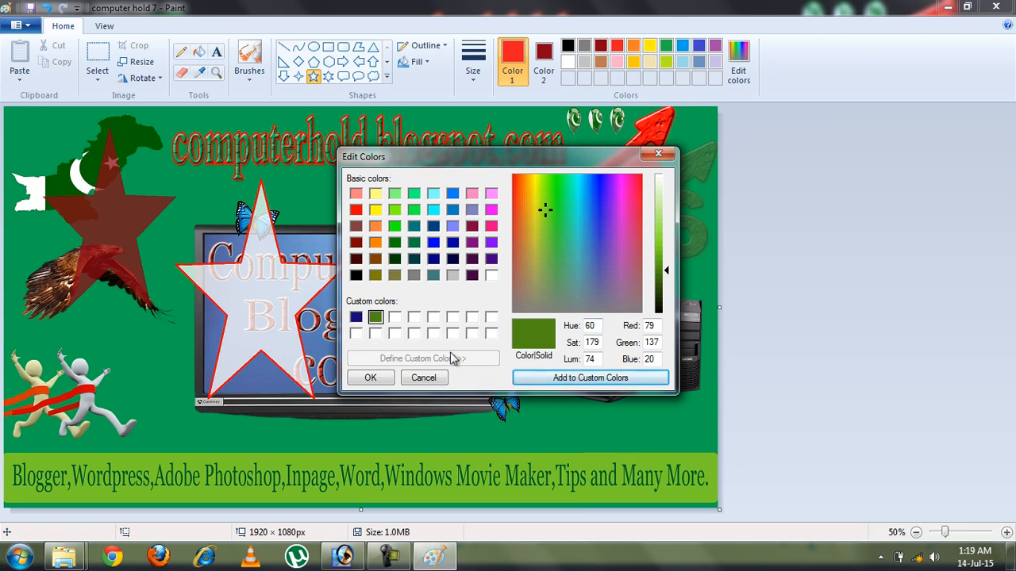
pyautogui.click(357, 320)
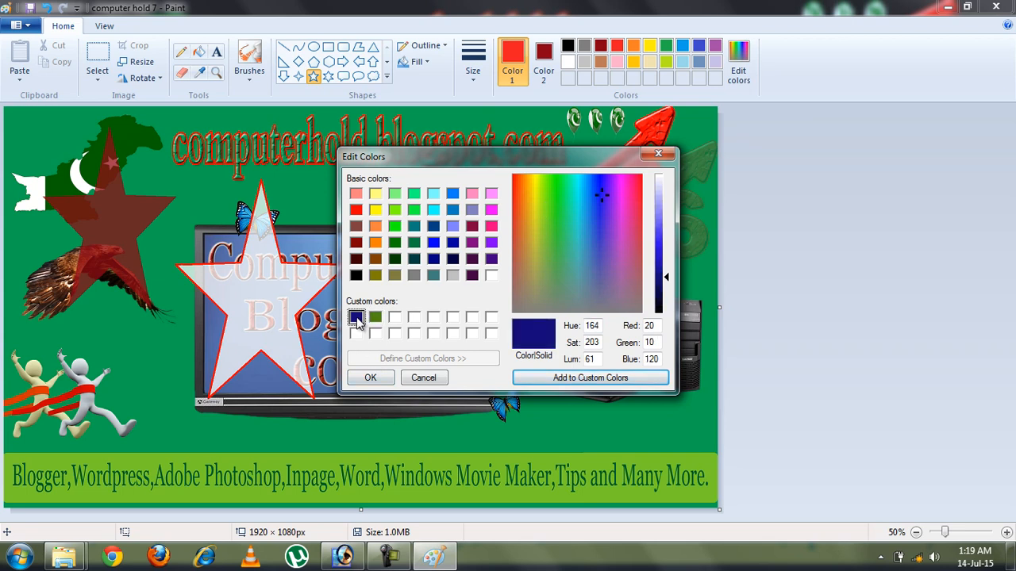
pyautogui.click(373, 379)
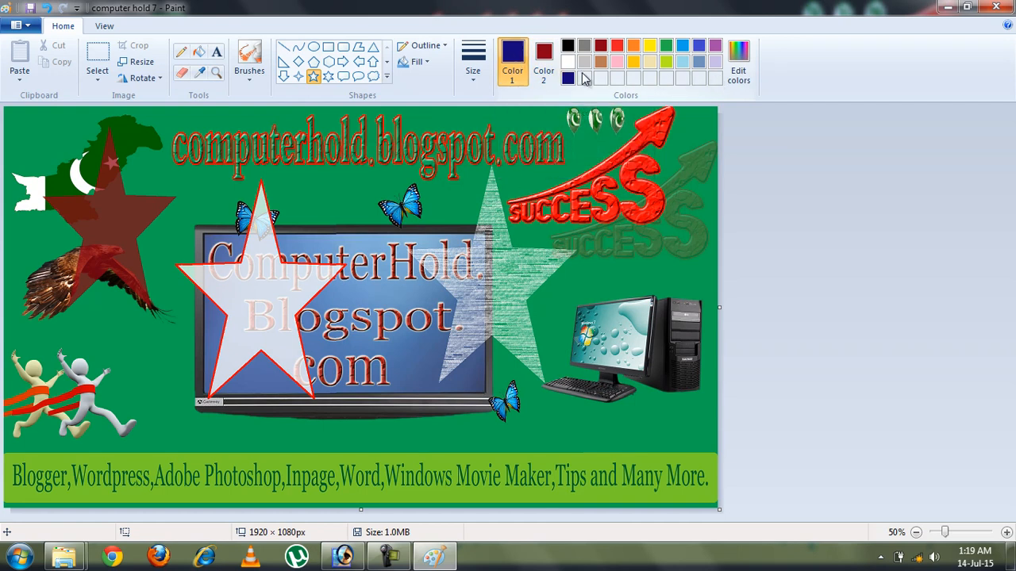
# Switch the primary colour to red and back to navy, then minimise Paint to show the desktop
pyautogui.click(618, 51)
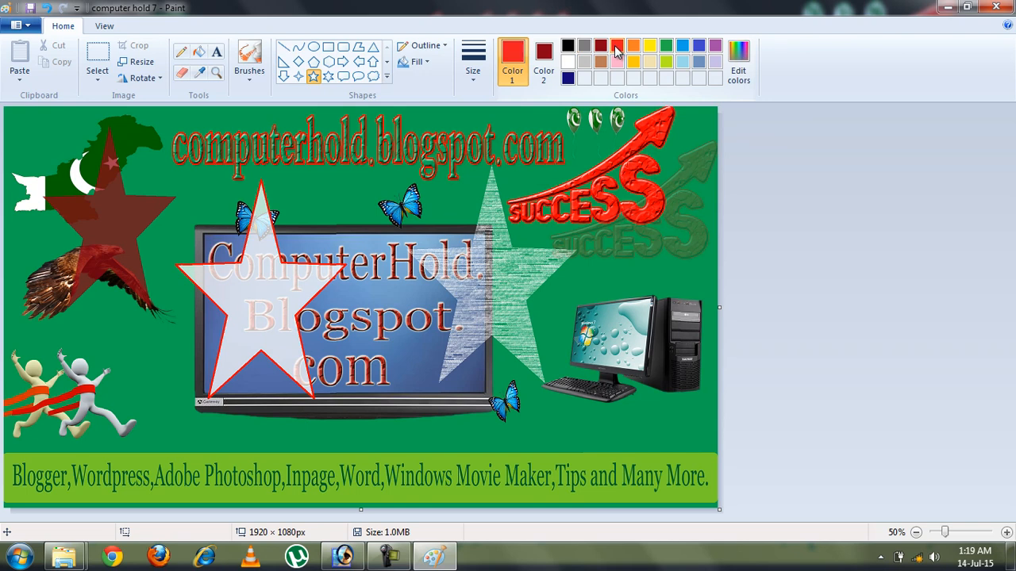
pyautogui.click(567, 78)
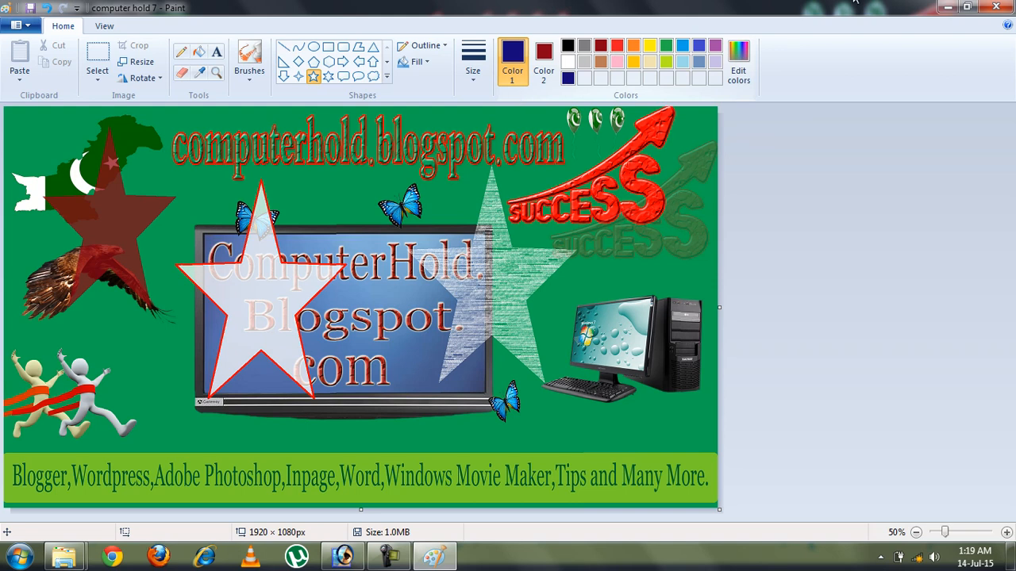
pyautogui.click(949, 8)
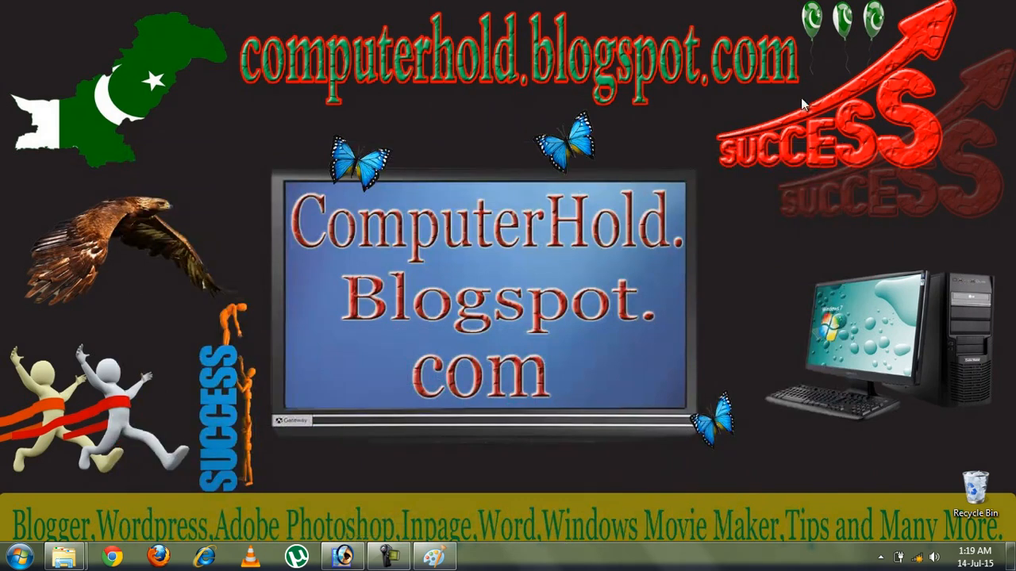